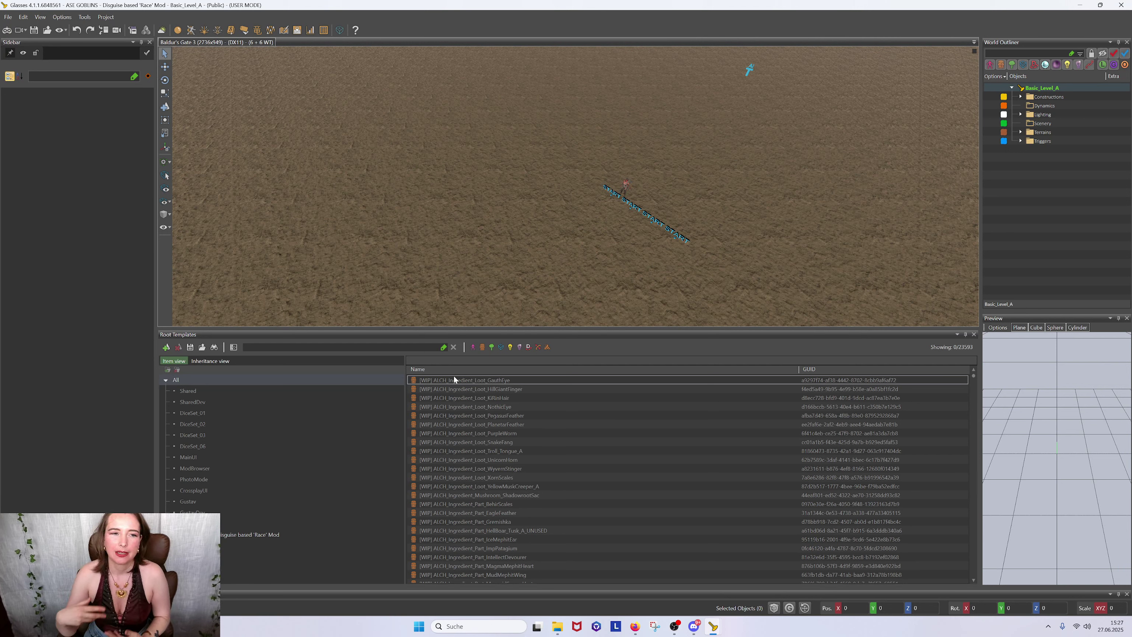
# List the root templates of the Disguise based 'Race' Mod project, widen the preview area, and look through the list
pyautogui.click(255, 535)
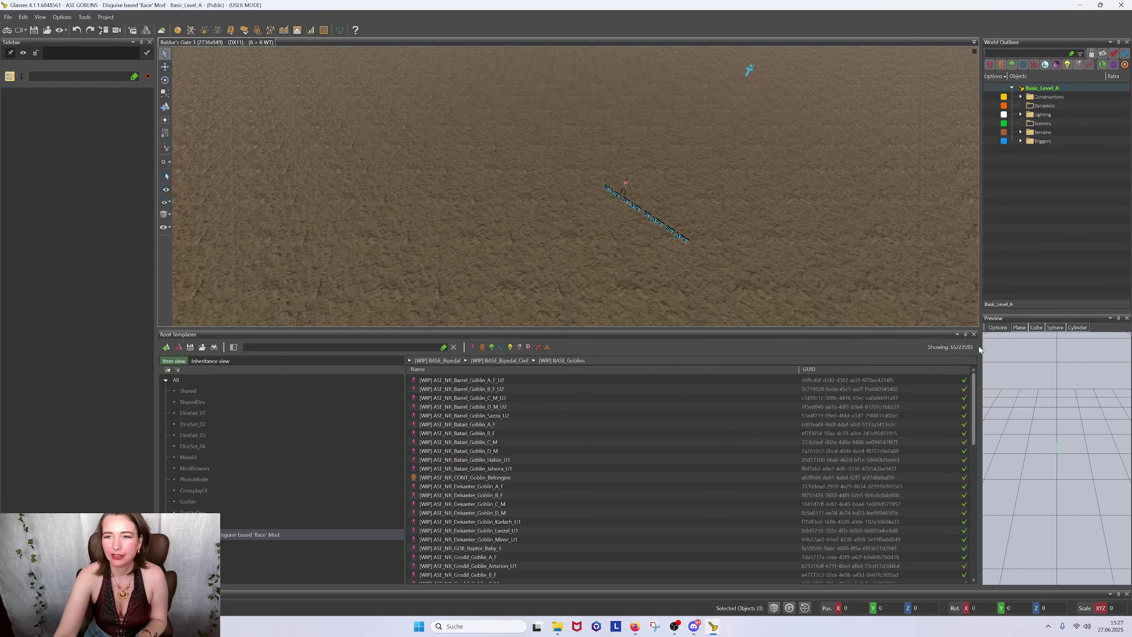
pyautogui.moveTo(979, 346); pyautogui.dragTo(817, 364)
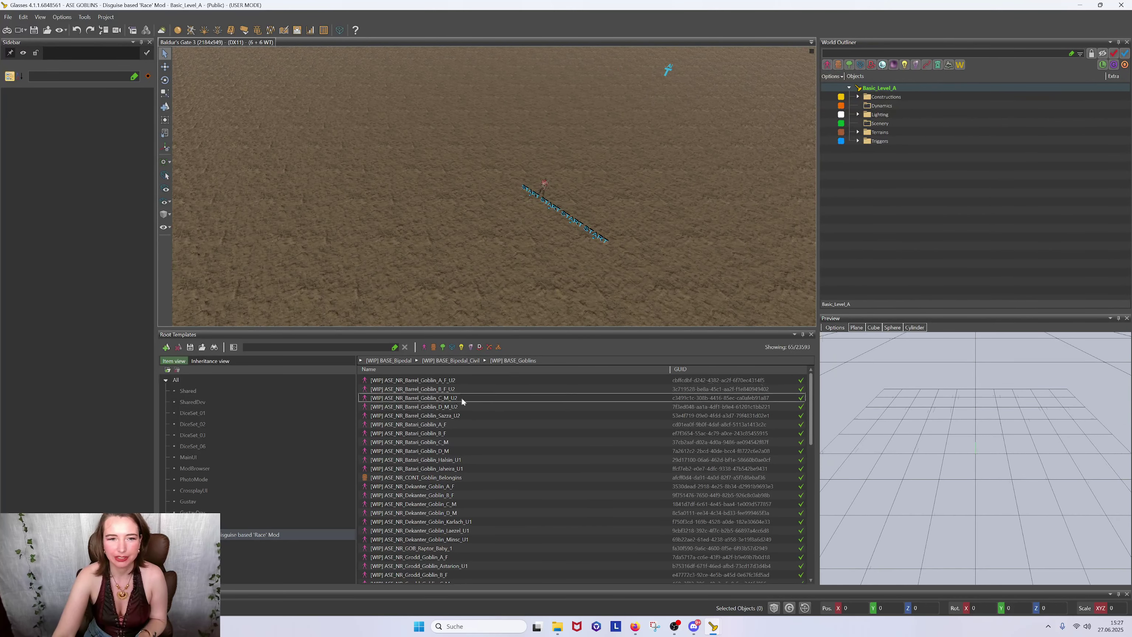
pyautogui.scroll(-12, 494, 450)
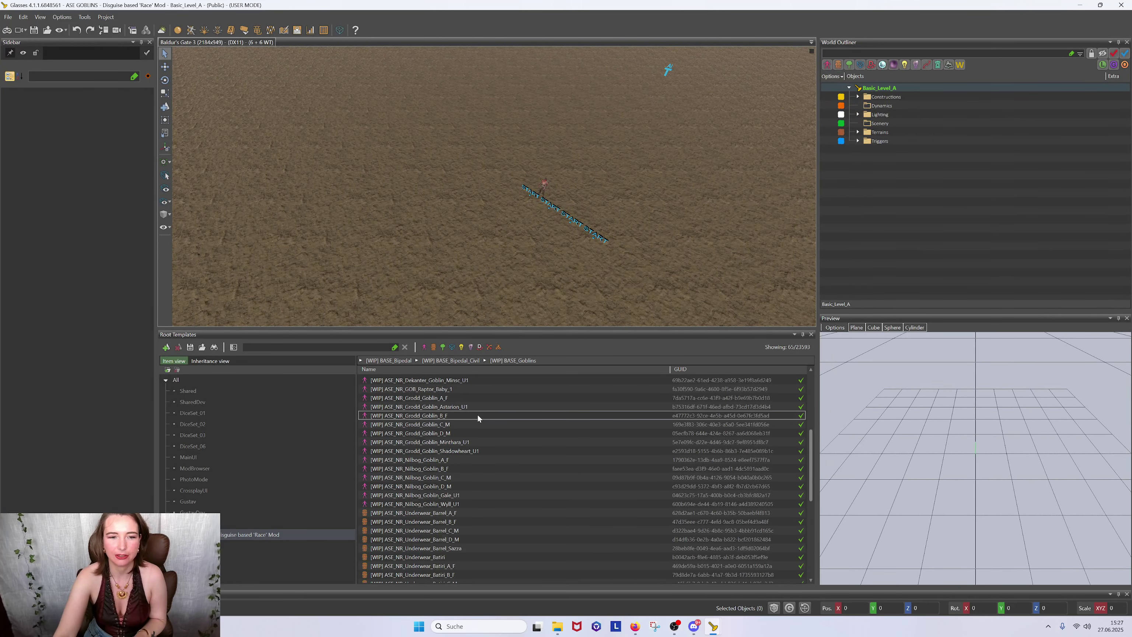
pyautogui.scroll(6, 429, 506)
pyautogui.scroll(5, 429, 508)
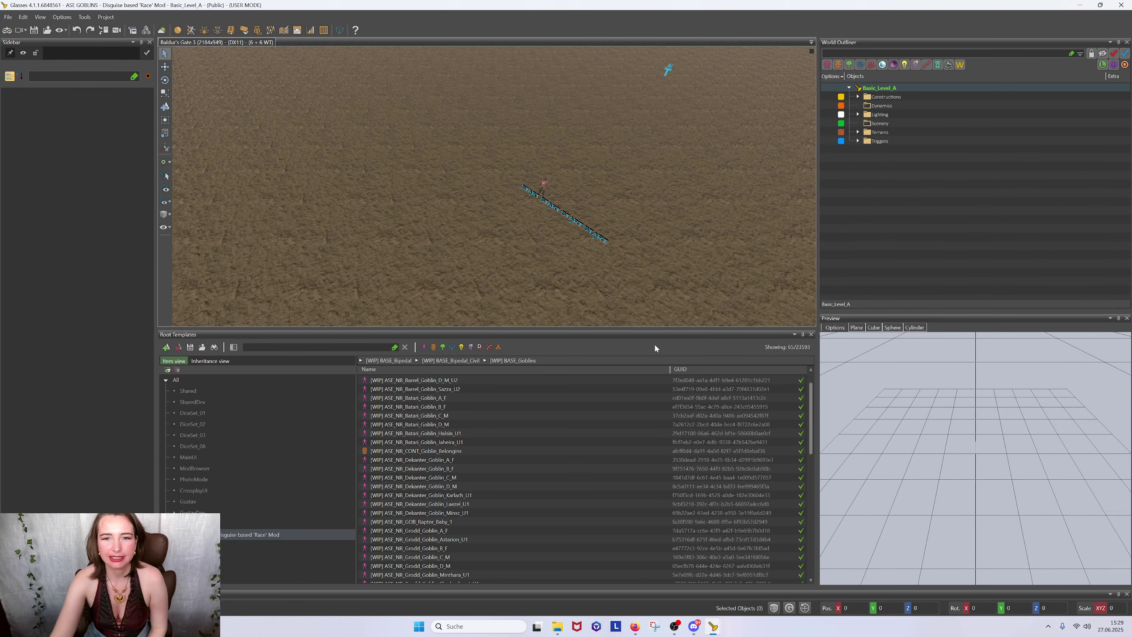
pyautogui.scroll(3, 476, 417)
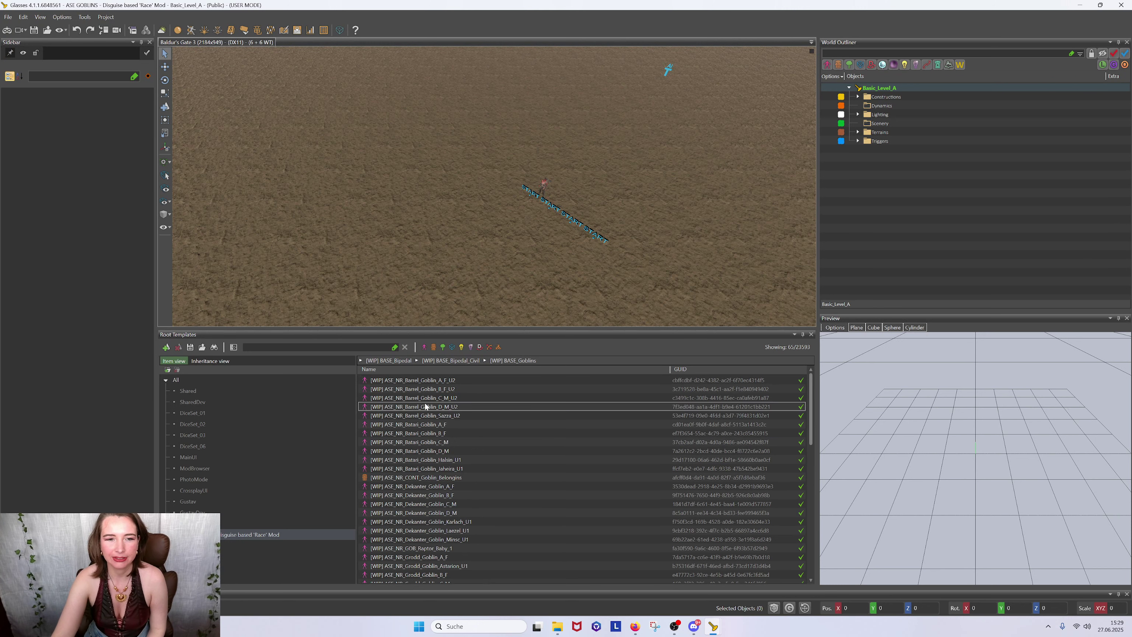
# Preview the Barrel goblin templates A_F_U2, B_F_U2, C_M_U2 and D_M_U2, viewing the models from the front
pyautogui.click(458, 381)
pyautogui.click(476, 461)
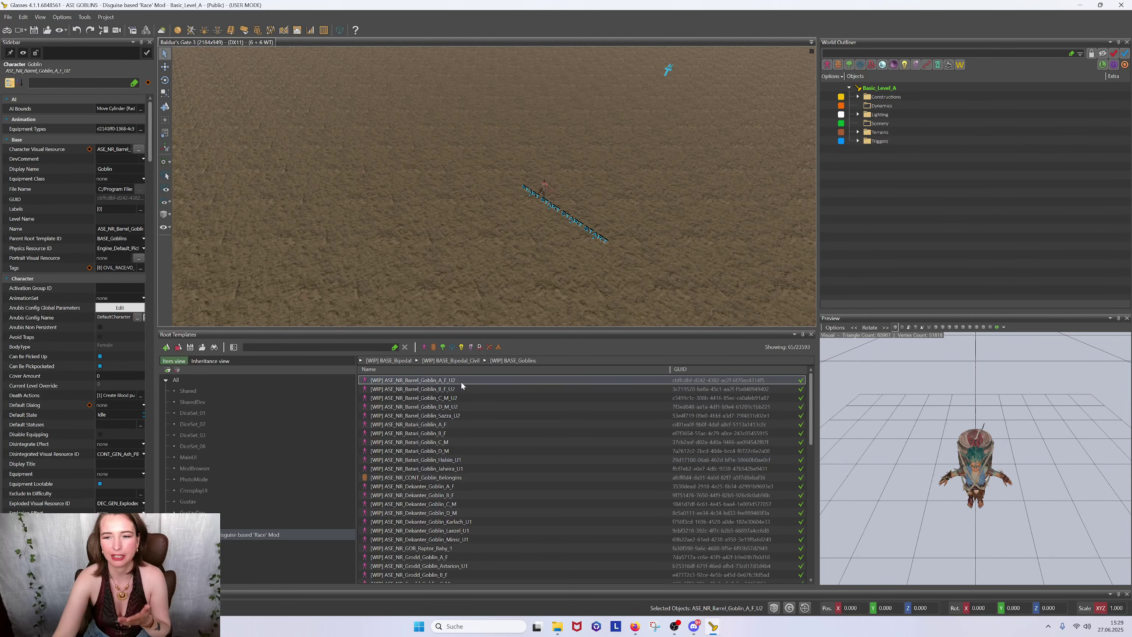
pyautogui.moveTo(916, 488); pyautogui.dragTo(925, 397)
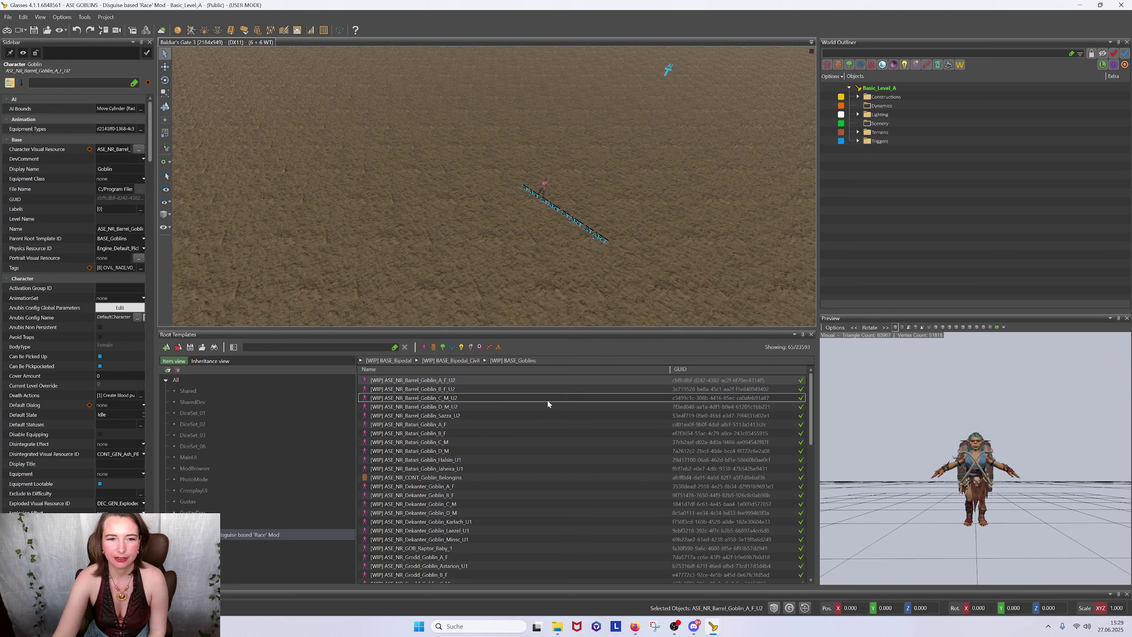
pyautogui.click(421, 387)
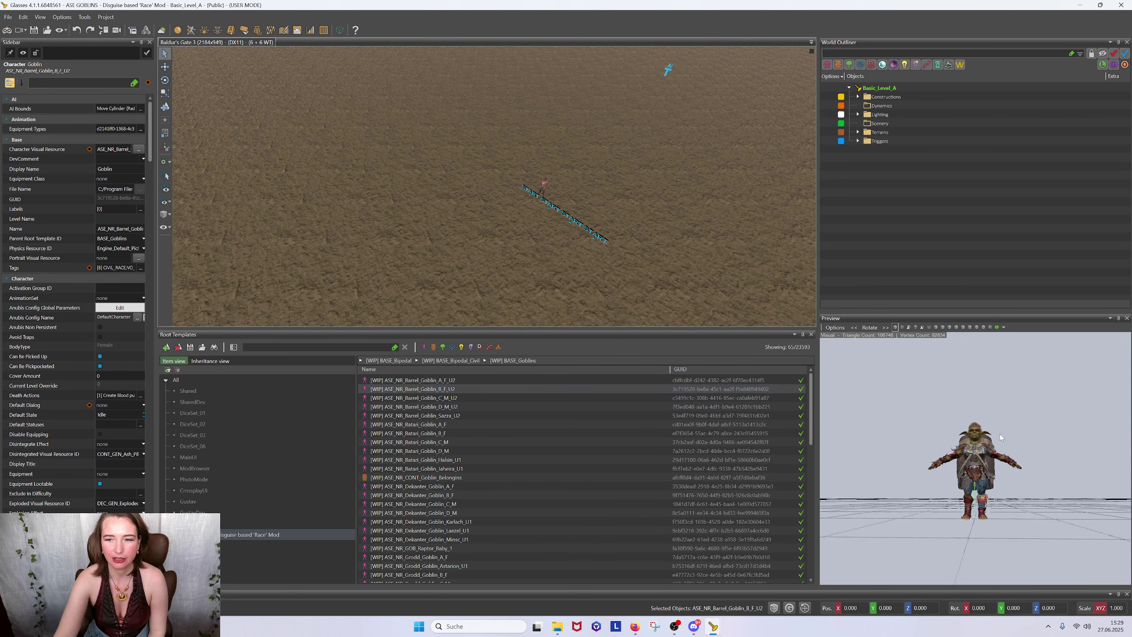
pyautogui.click(480, 397)
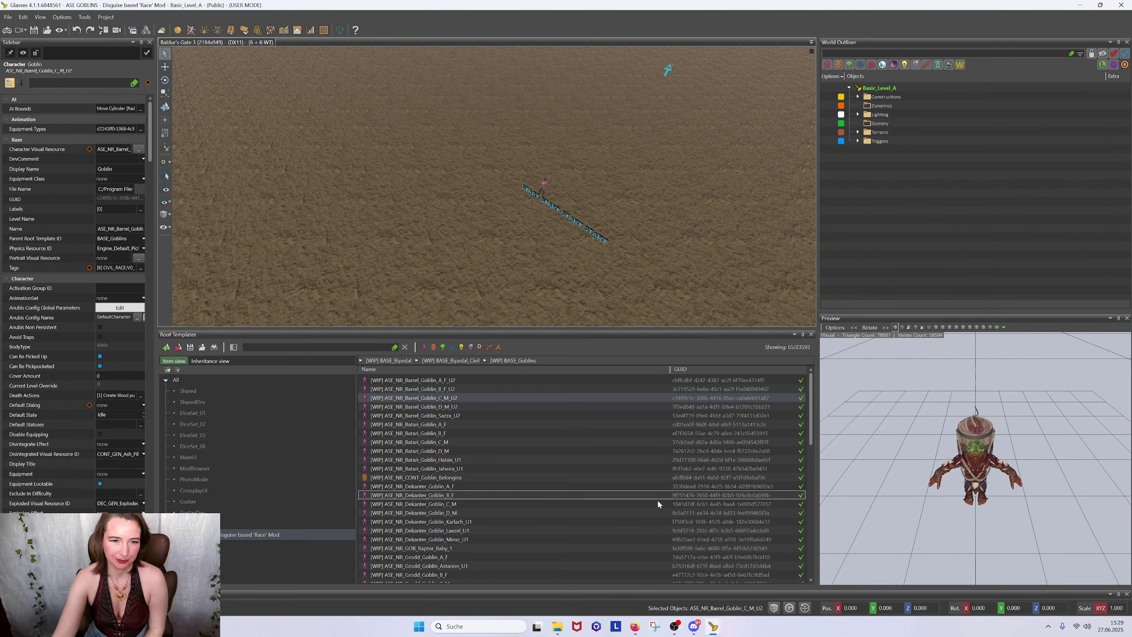
pyautogui.moveTo(1036, 485); pyautogui.dragTo(1040, 433, button='middle')
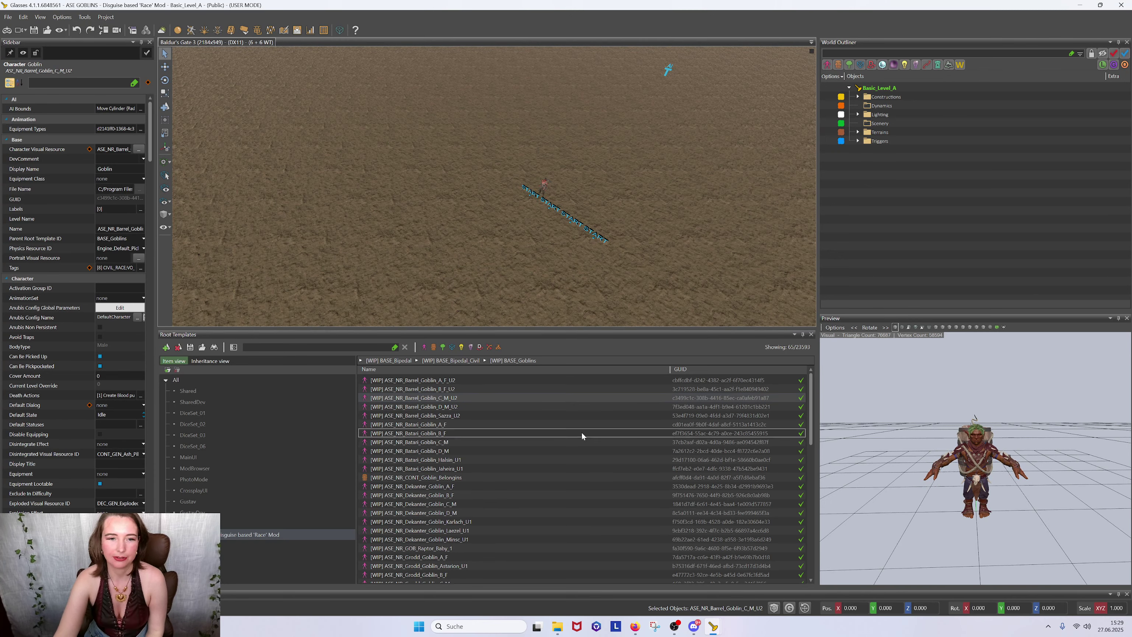
pyautogui.click(466, 406)
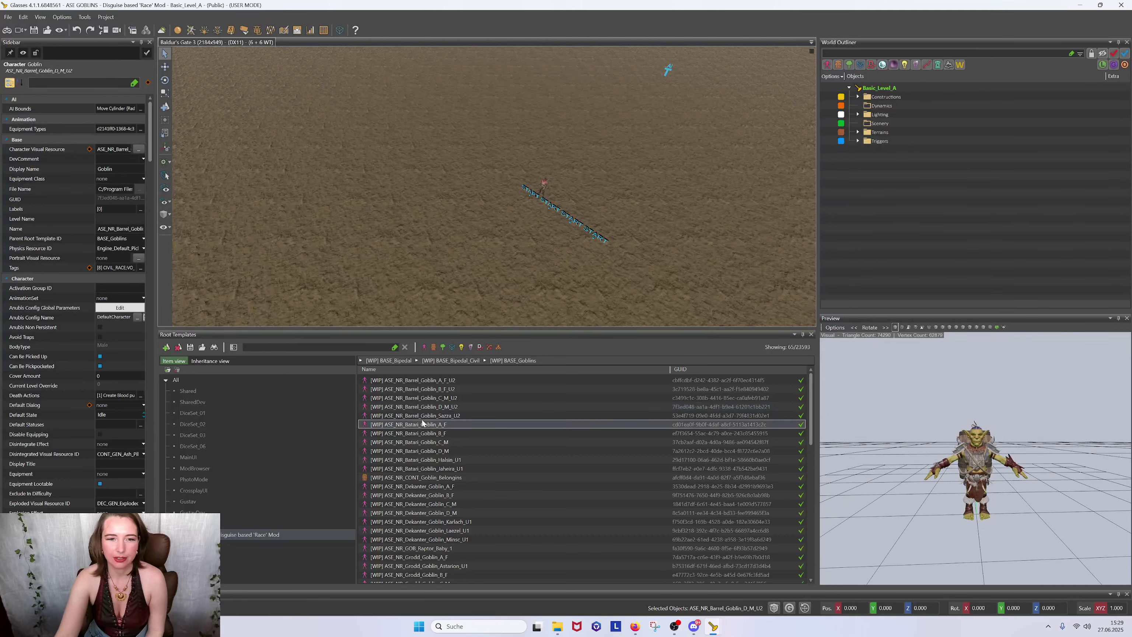
# Preview the Batiri goblin A_F and the Barrel goblin templates through Sazza_U2, viewing the Sazza model from the front
pyautogui.click(446, 420)
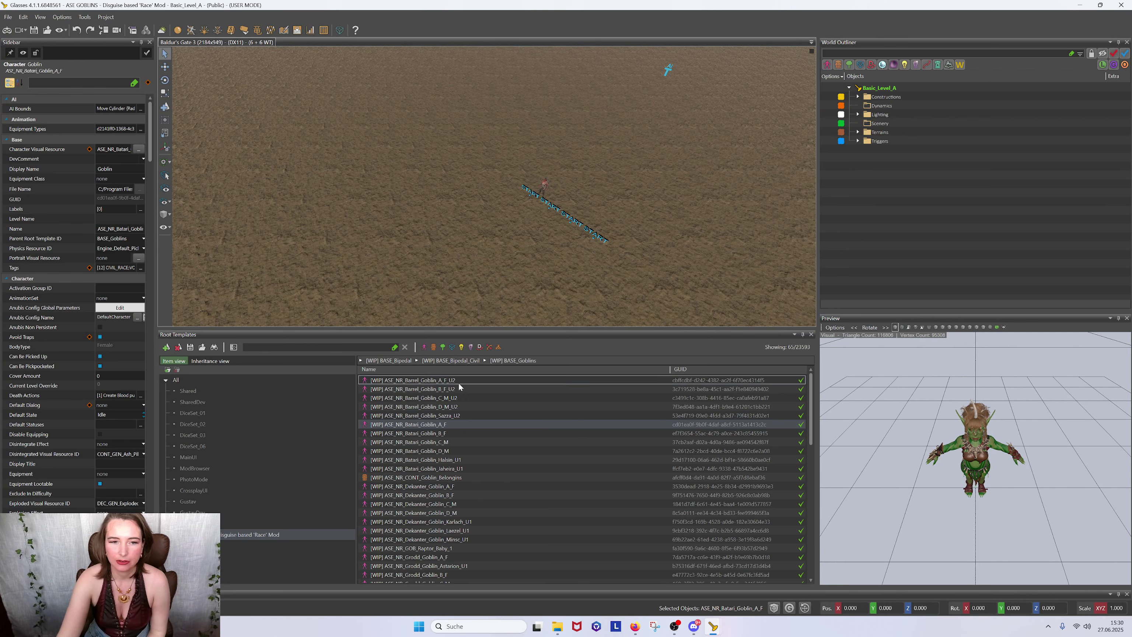
pyautogui.click(459, 383)
pyautogui.click(454, 391)
pyautogui.click(454, 405)
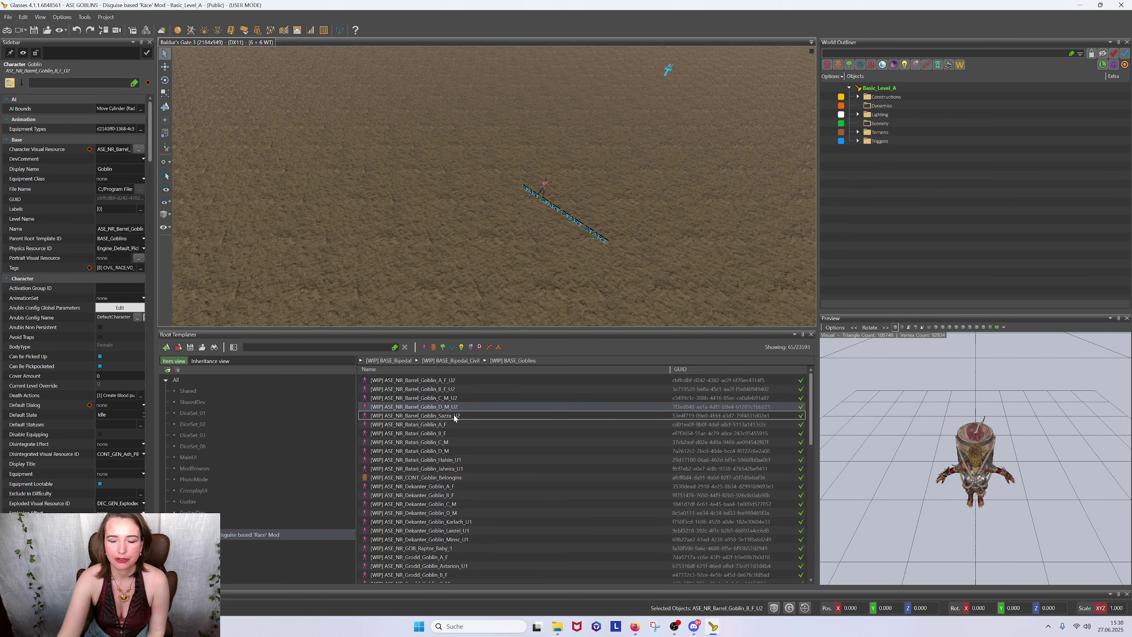
pyautogui.click(453, 416)
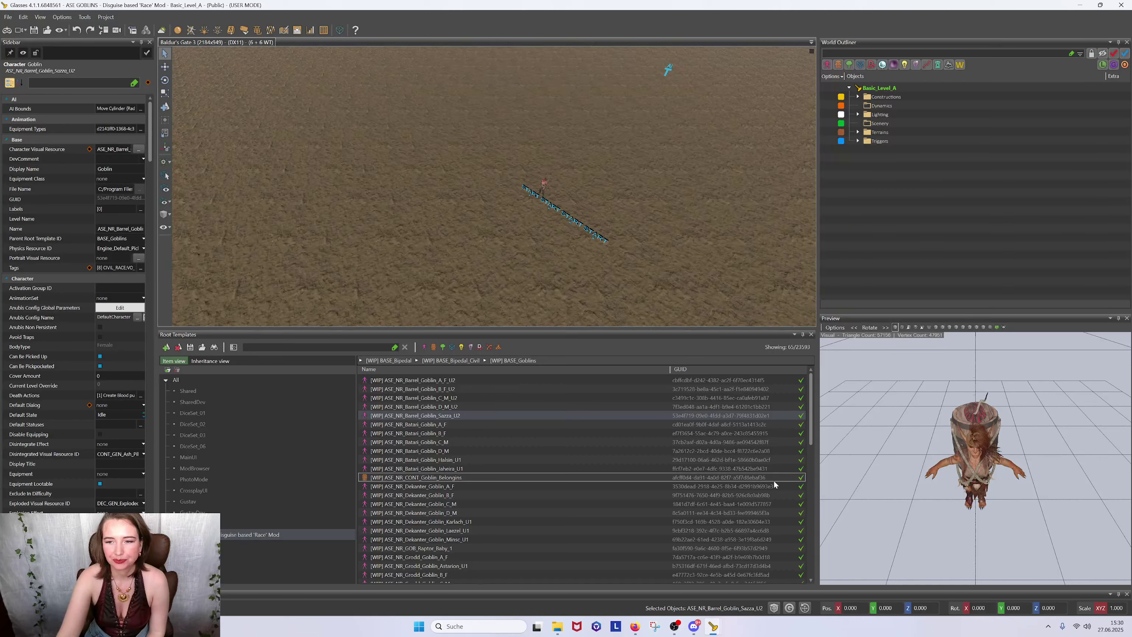
pyautogui.moveTo(959, 497); pyautogui.dragTo(957, 465)
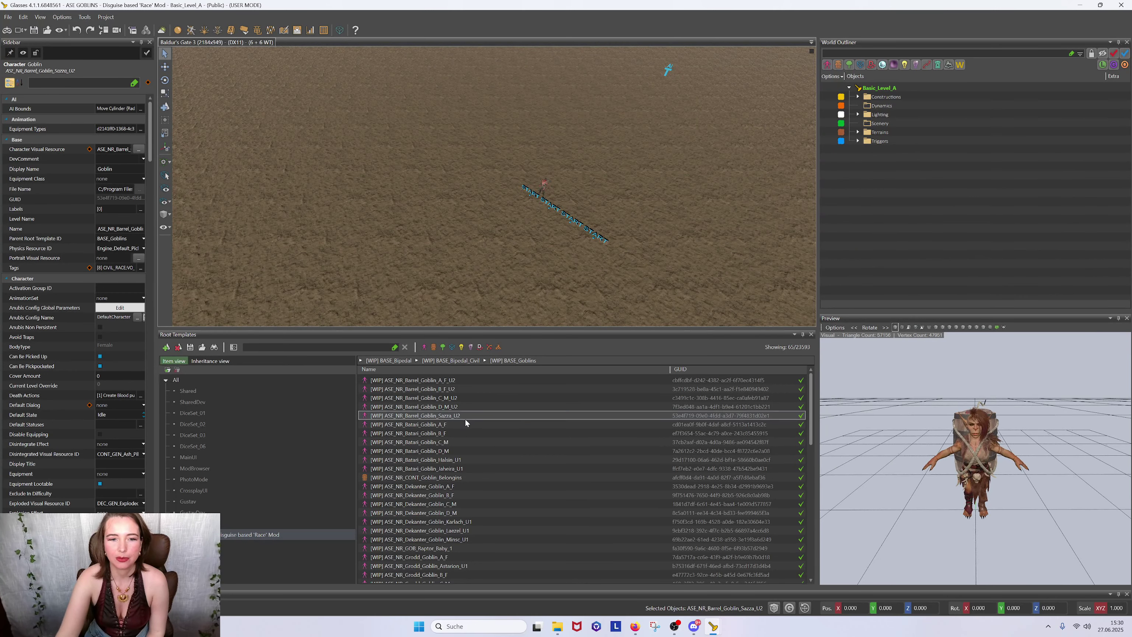
pyautogui.moveTo(1063, 509); pyautogui.dragTo(1060, 498)
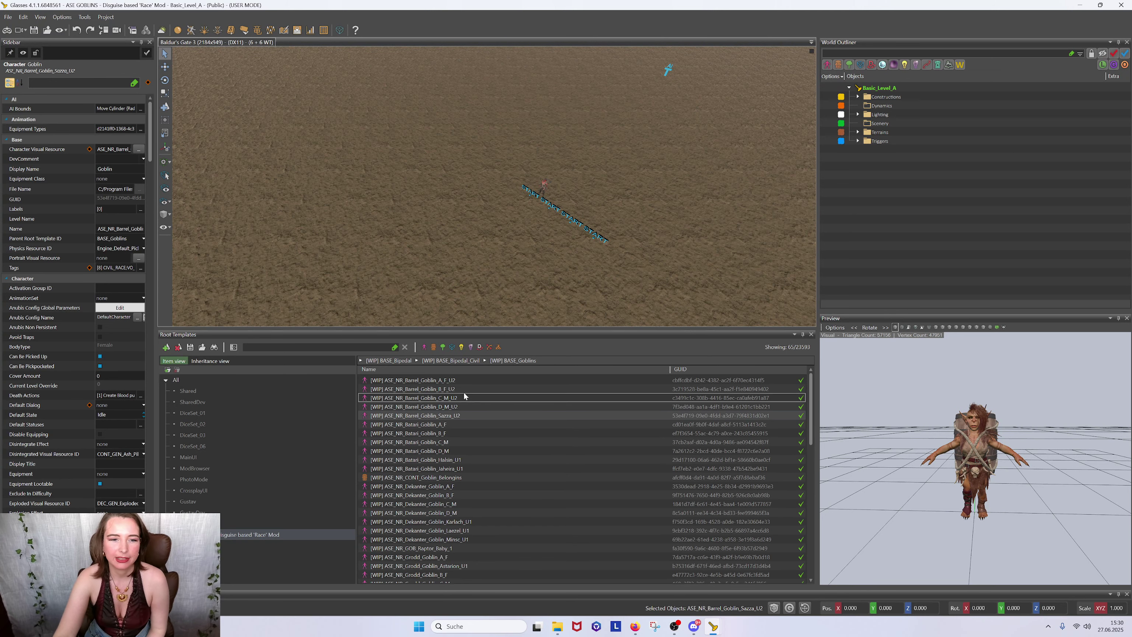
# Compare the generic Barrel goblin models in the preview once more, from A_F_U2 through D_M_U2
pyautogui.click(468, 380)
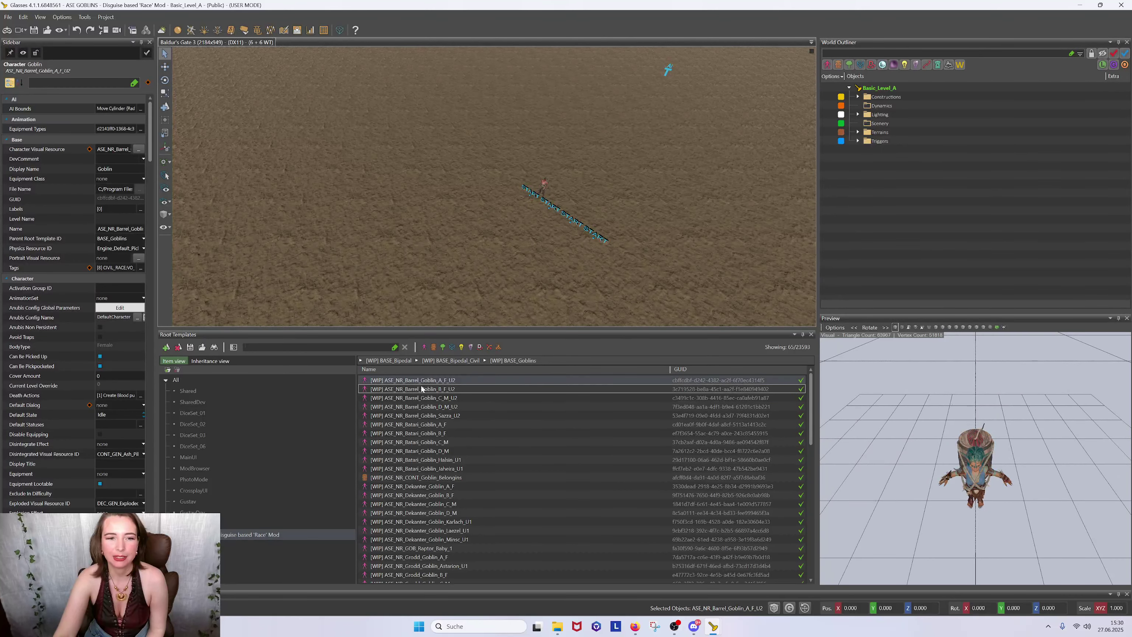
pyautogui.moveTo(1025, 506); pyautogui.dragTo(1025, 454)
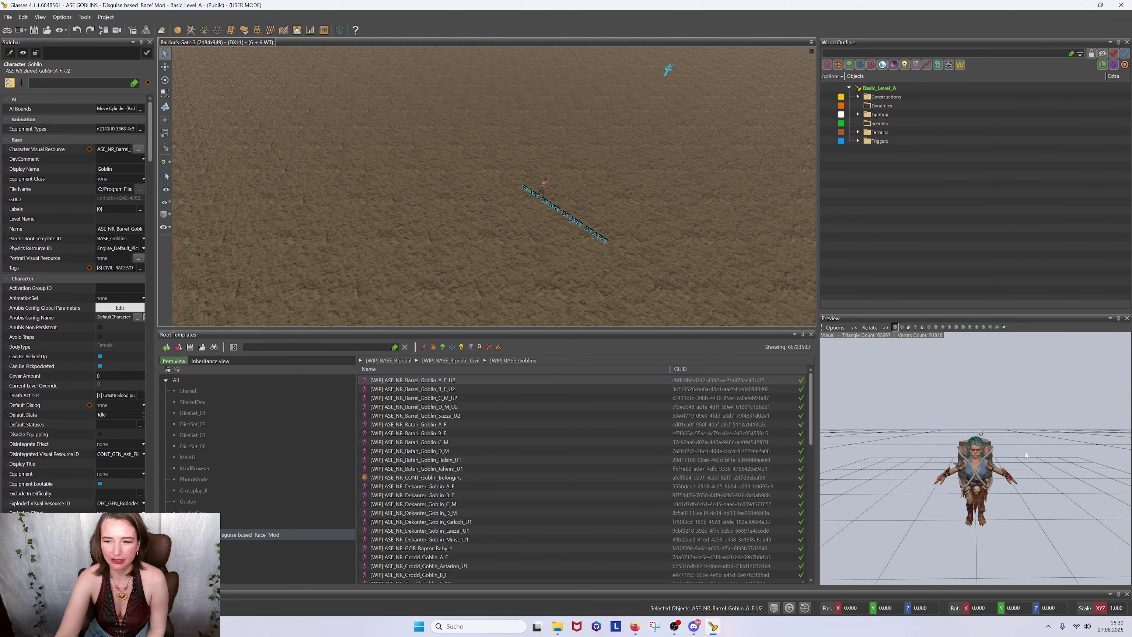
pyautogui.click(408, 380)
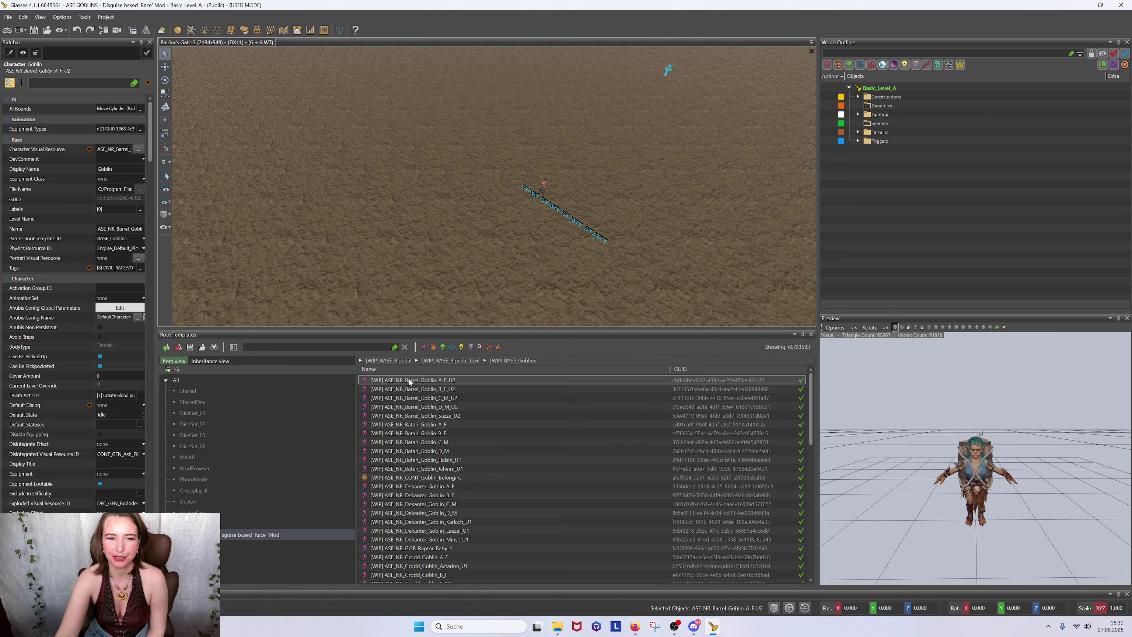
pyautogui.click(409, 388)
pyautogui.click(415, 399)
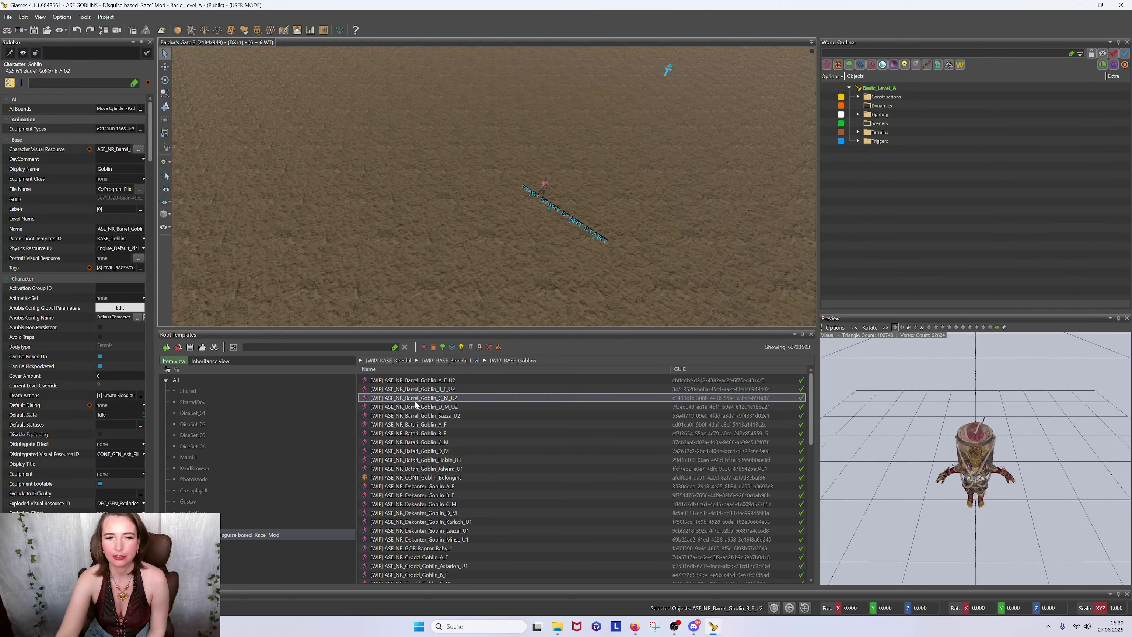
pyautogui.click(416, 406)
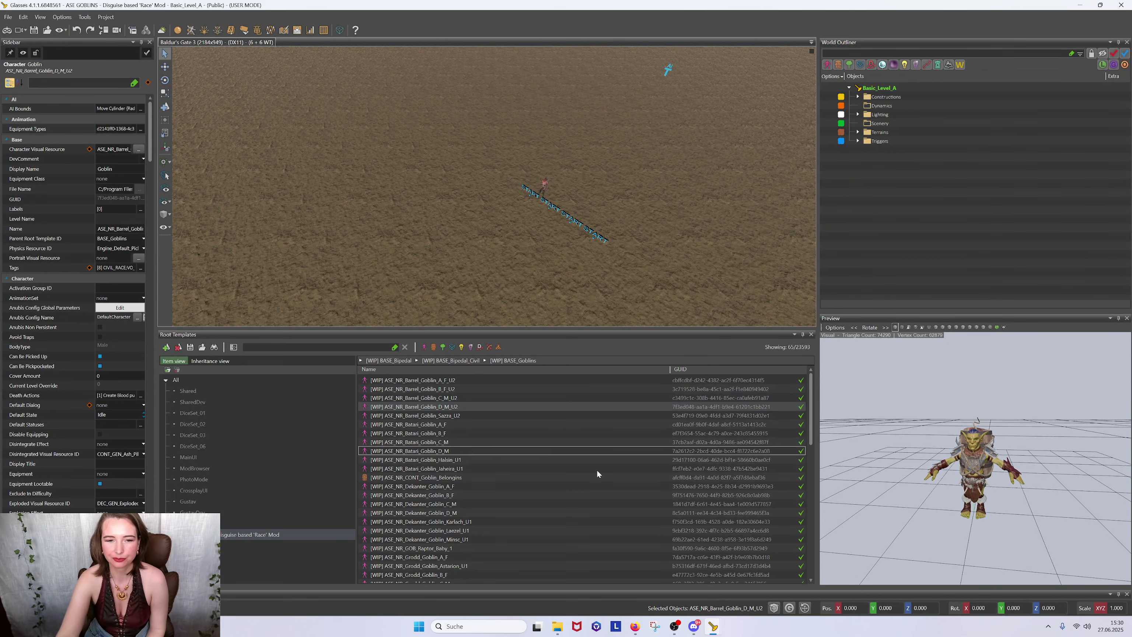
# Preview the Batiri goblin templates A_F, B_F, C_M and Halsin_U1, viewing the Halsin model from the front
pyautogui.click(445, 426)
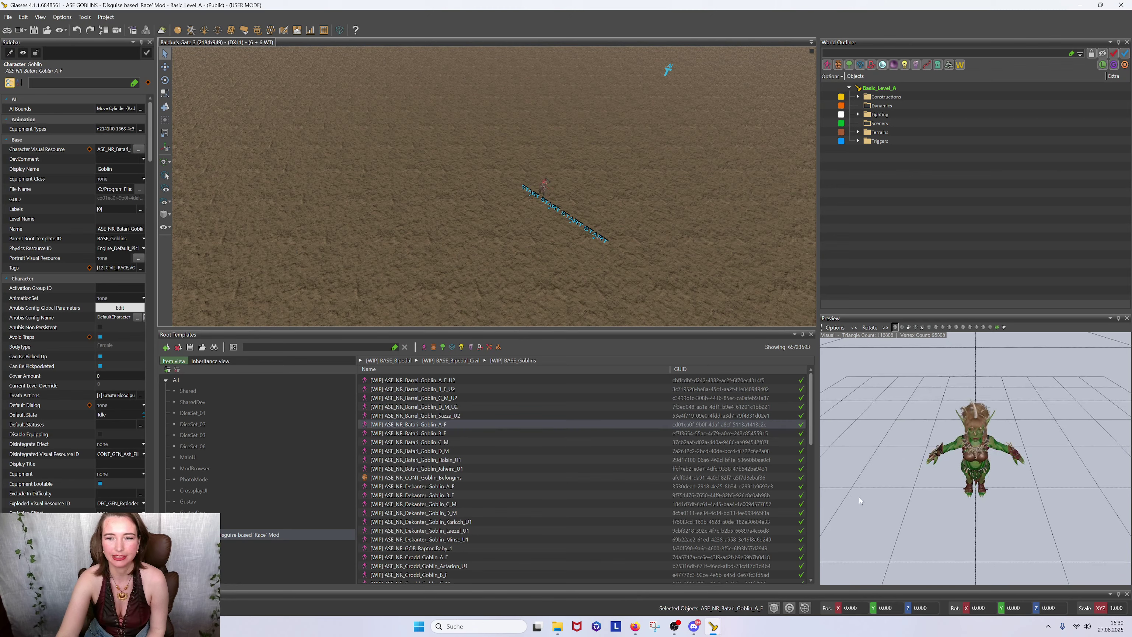
pyautogui.click(435, 433)
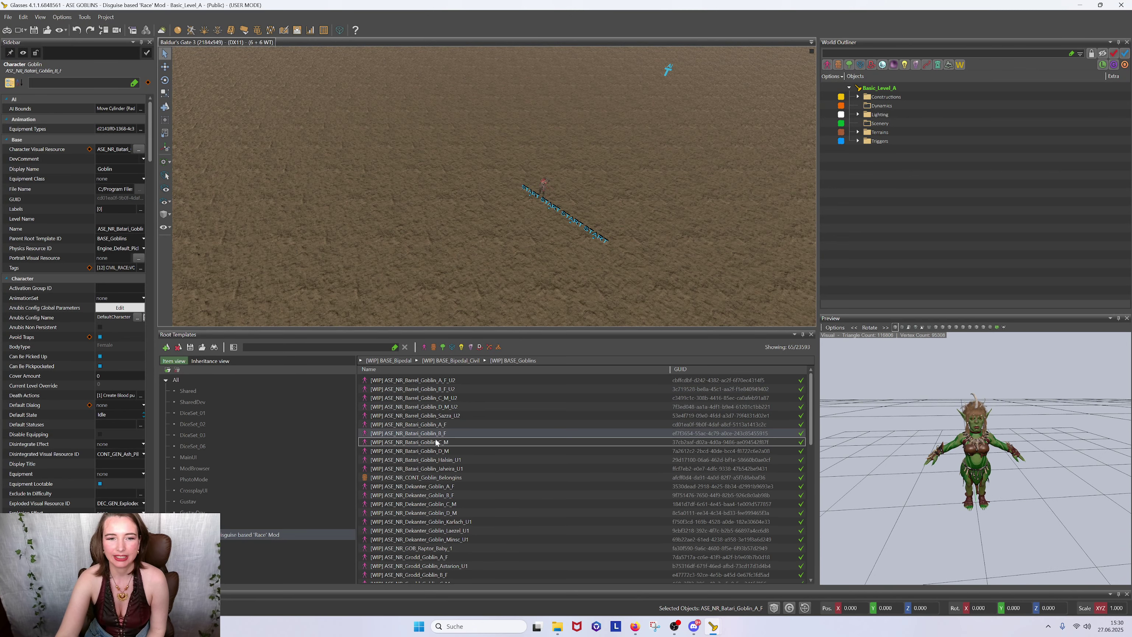
pyautogui.click(436, 442)
pyautogui.click(463, 460)
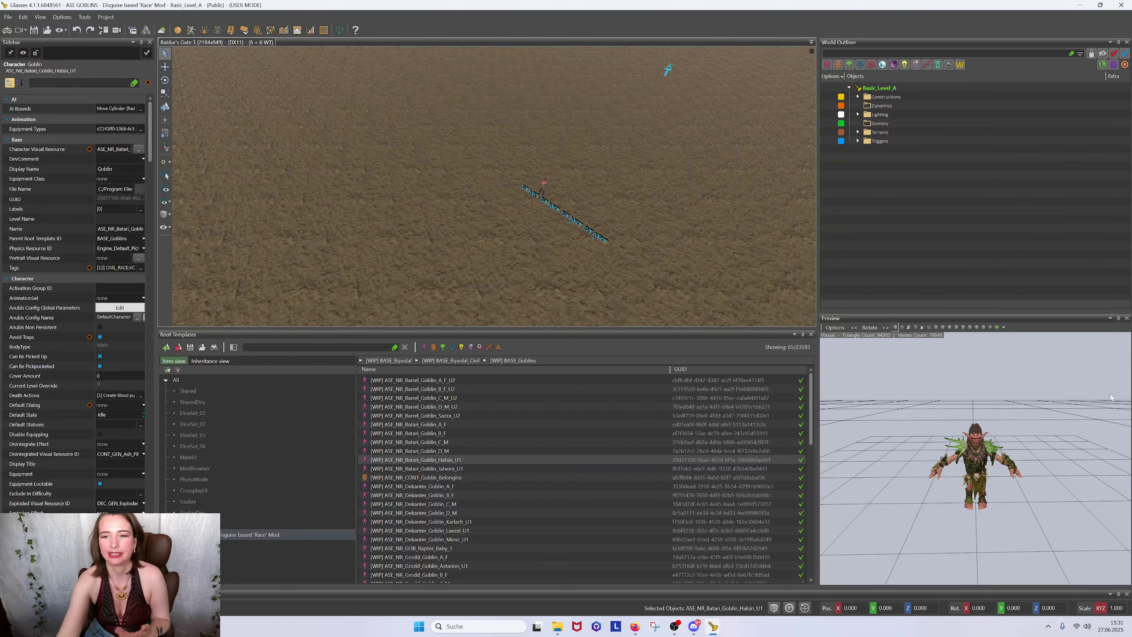
pyautogui.moveTo(1062, 490); pyautogui.dragTo(1027, 471)
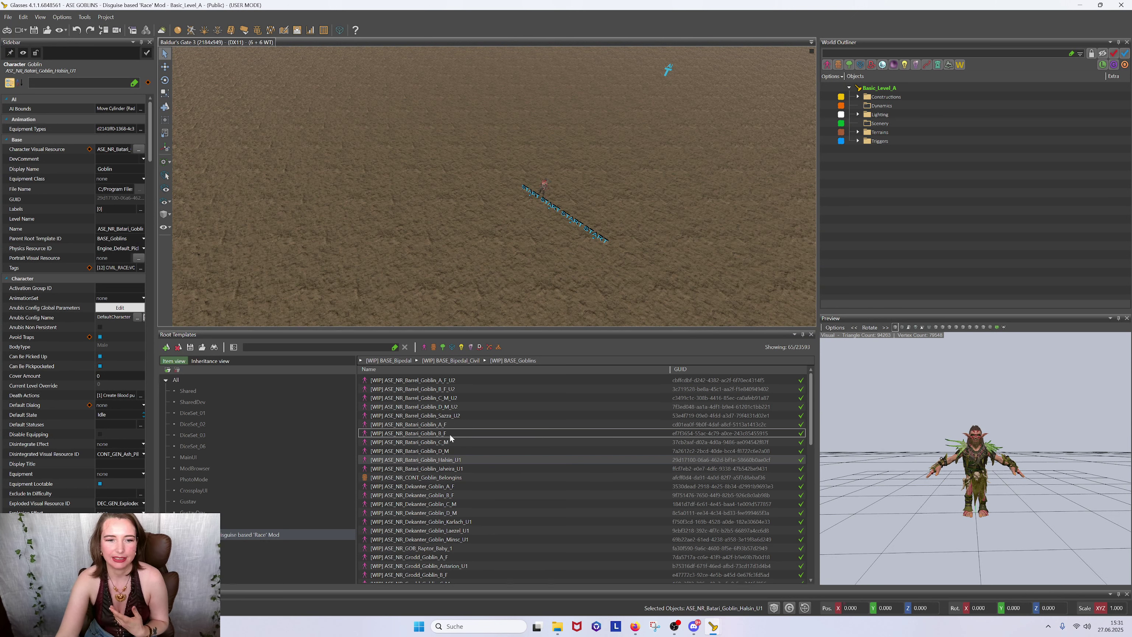
# Compare the Batiri goblin models A_F, B_F and C_M again in the preview
pyautogui.click(440, 424)
pyautogui.moveTo(949, 511)
pyautogui.mouseDown()
pyautogui.moveTo(952, 467)
pyautogui.moveTo(955, 517)
pyautogui.mouseUp()
pyautogui.click(439, 433)
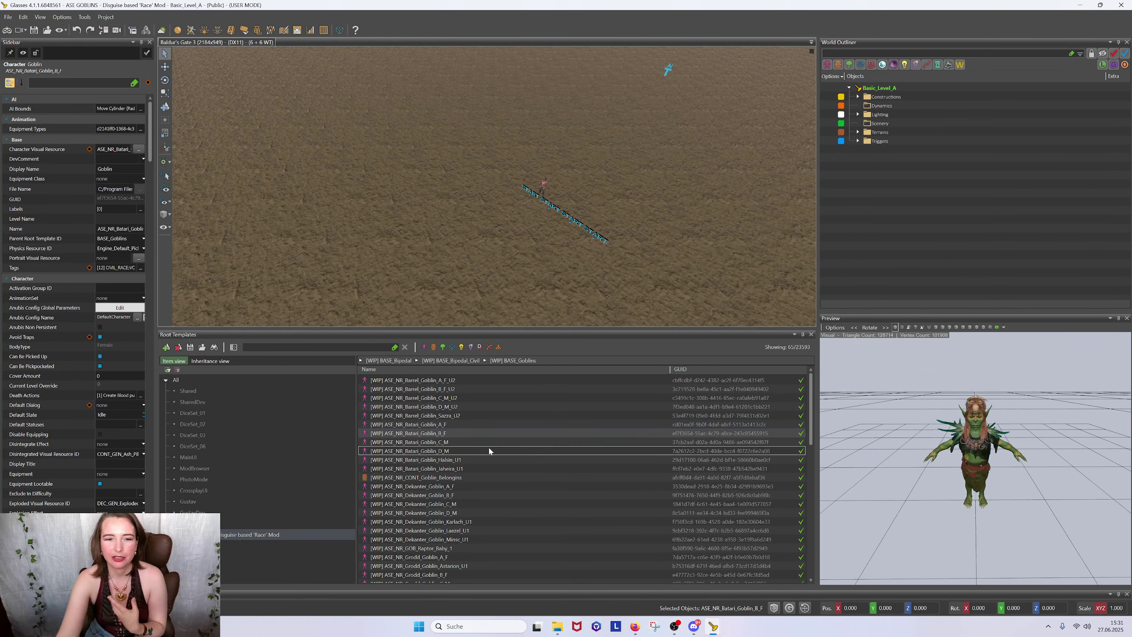
pyautogui.click(455, 441)
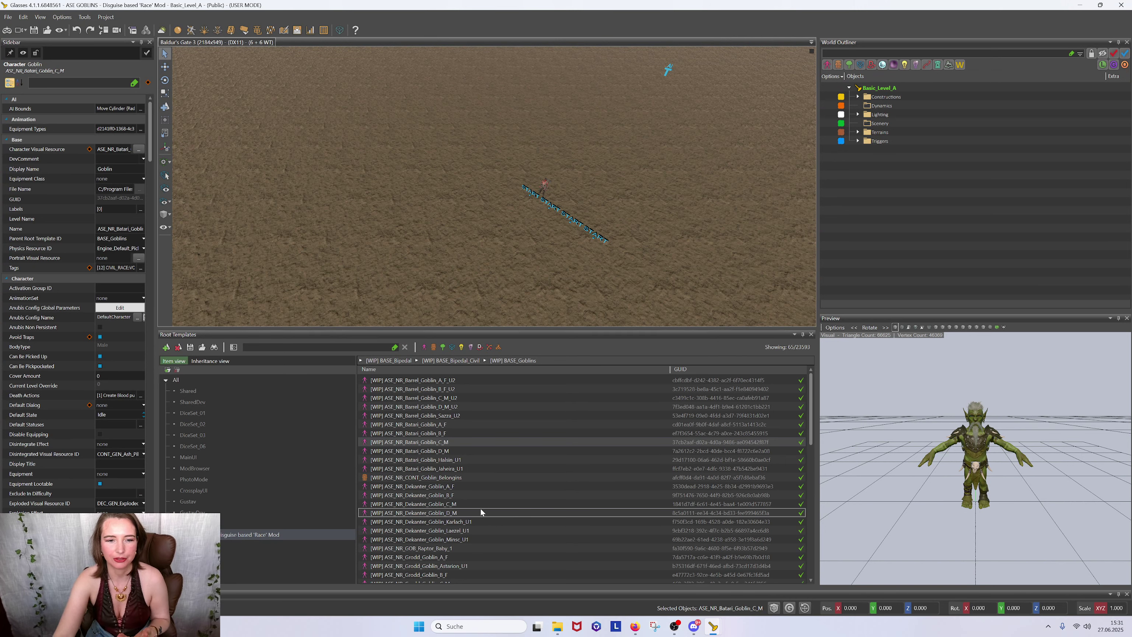
# Look through the template list, and preview the Batiri goblins A_F and C_M and the Barrel_B_F underwear item
pyautogui.scroll(-8, 485, 495)
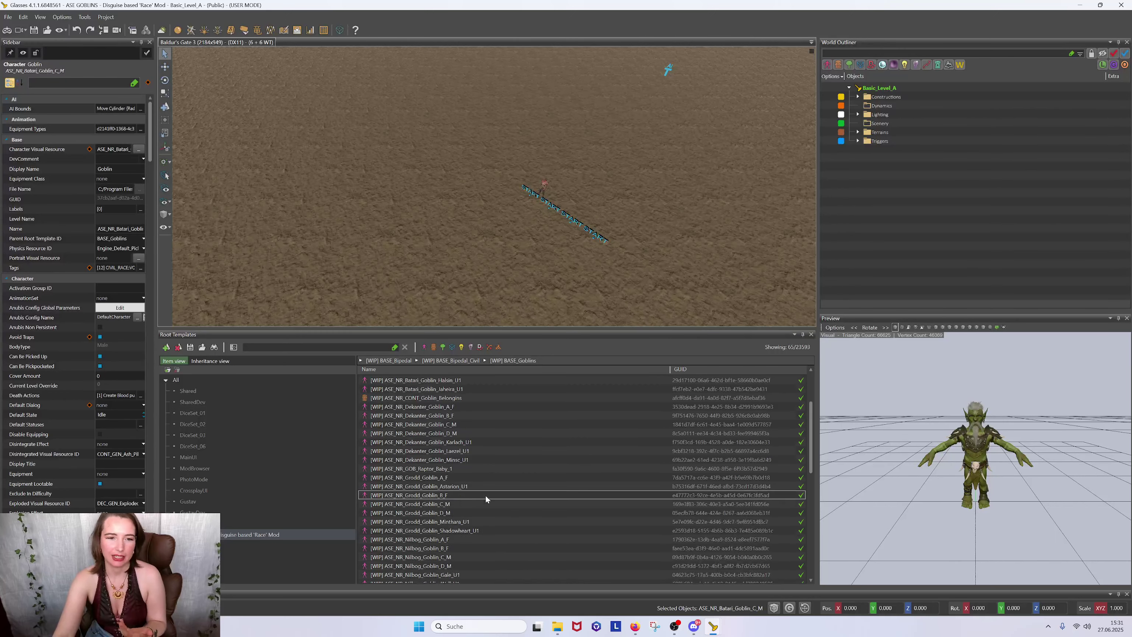
pyautogui.scroll(-2, 486, 495)
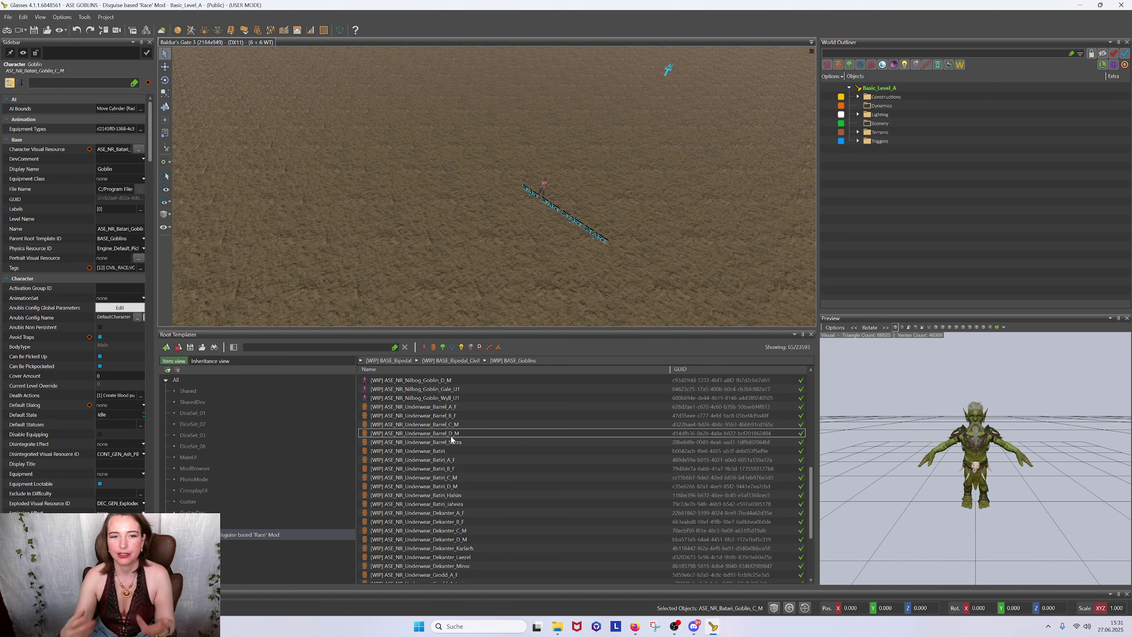
pyautogui.scroll(5, 456, 441)
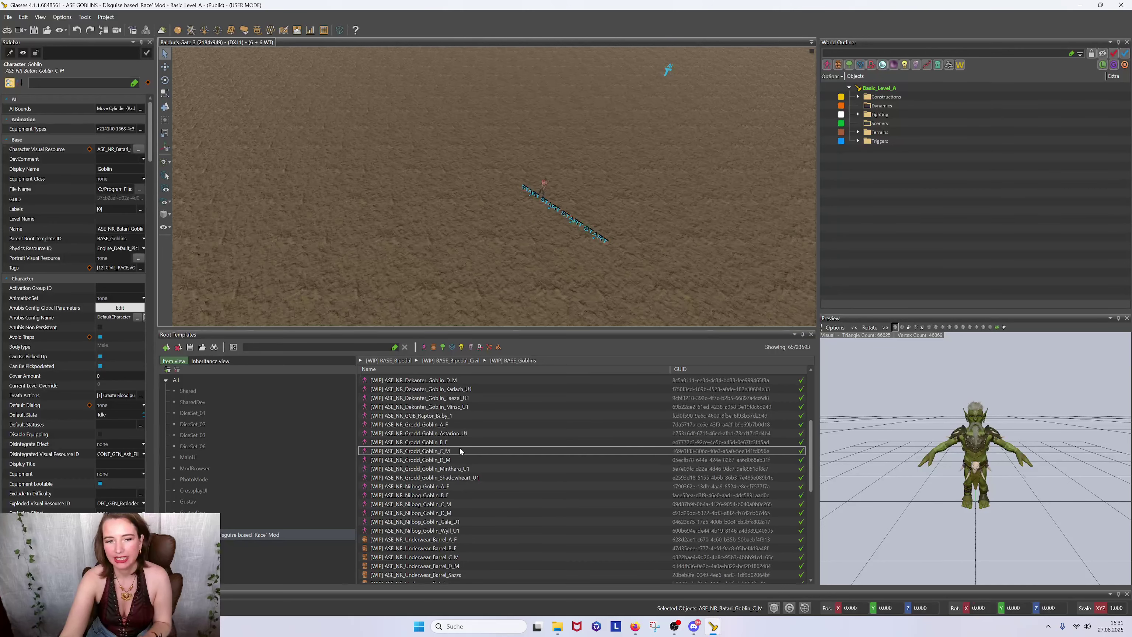
pyautogui.scroll(5, 459, 451)
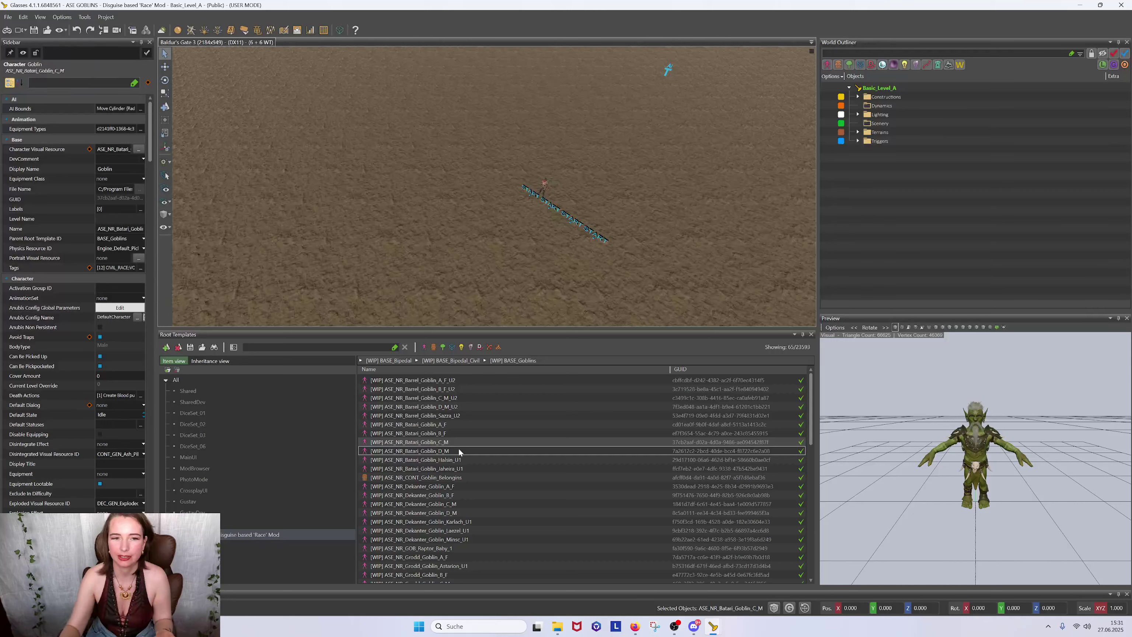
pyautogui.click(452, 425)
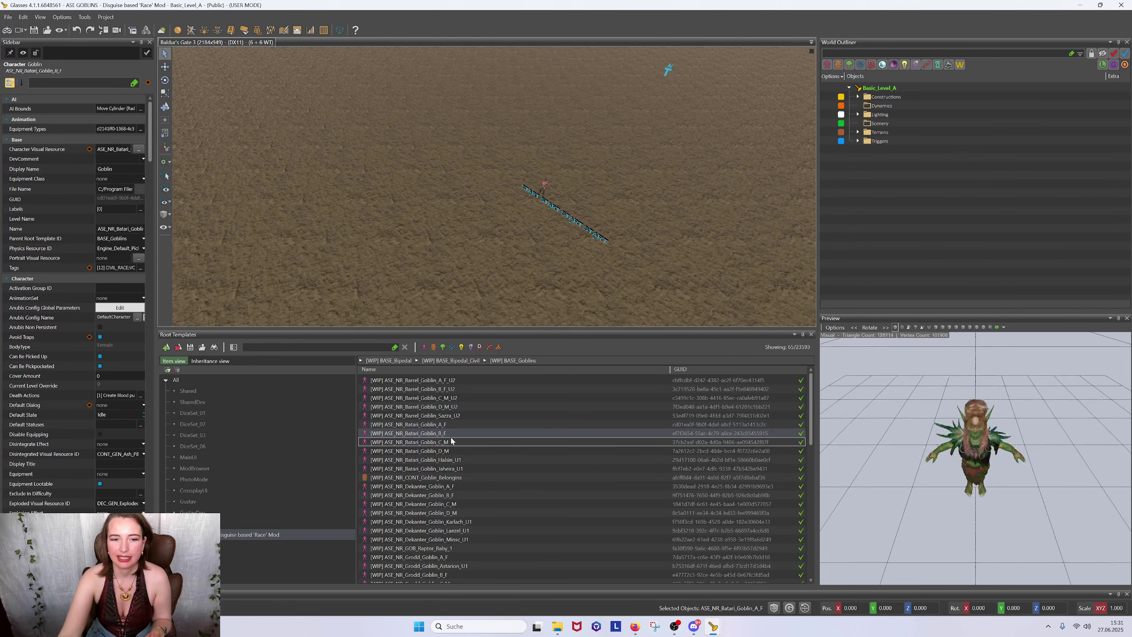
pyautogui.click(450, 441)
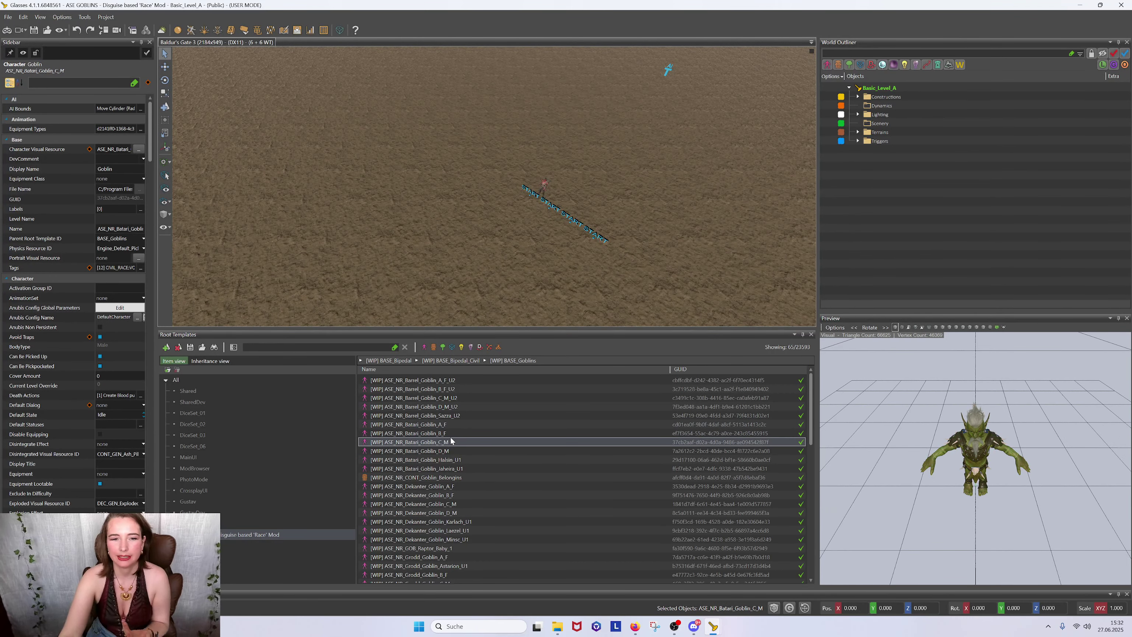
pyautogui.scroll(-10, 450, 435)
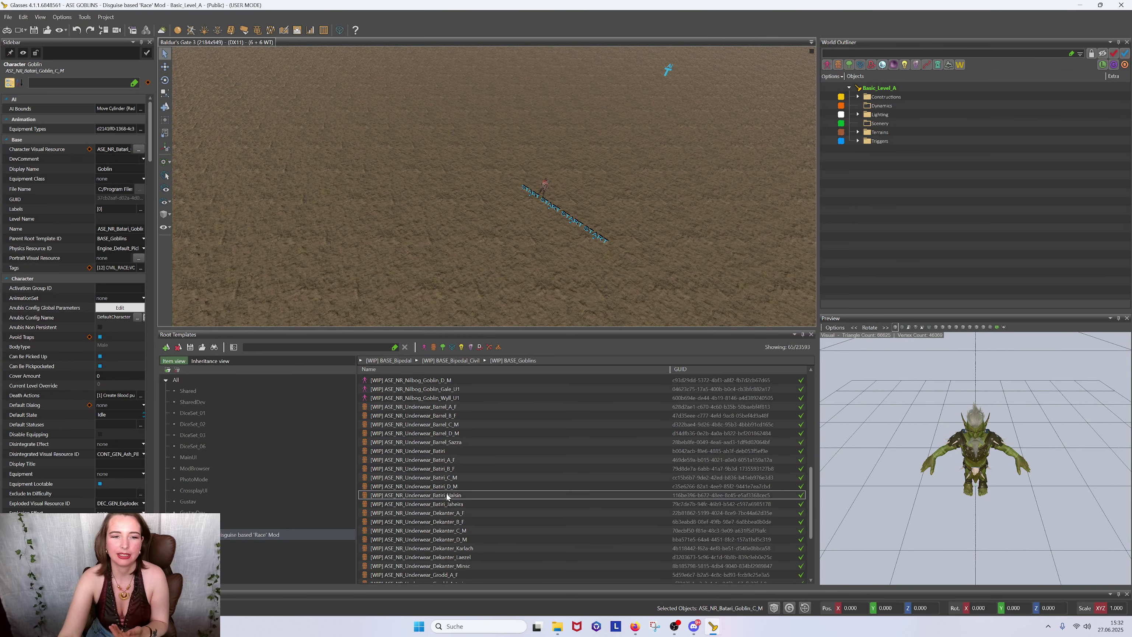
pyautogui.click(455, 415)
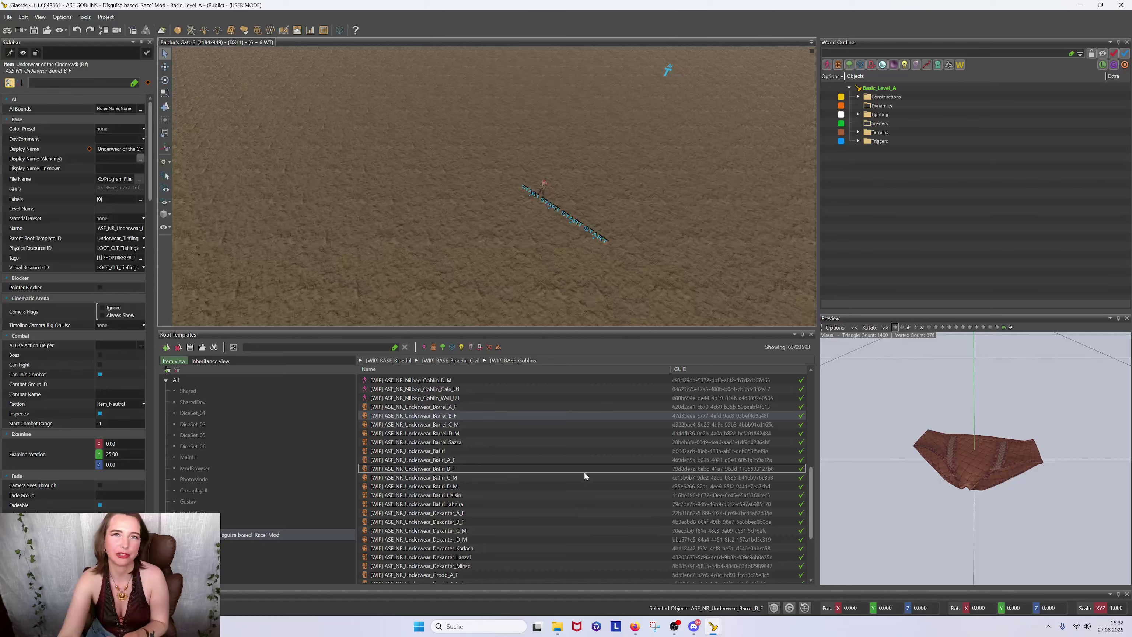
# Return to the start of the template list and preview the Batiri goblin A_F
pyautogui.scroll(5, 533, 476)
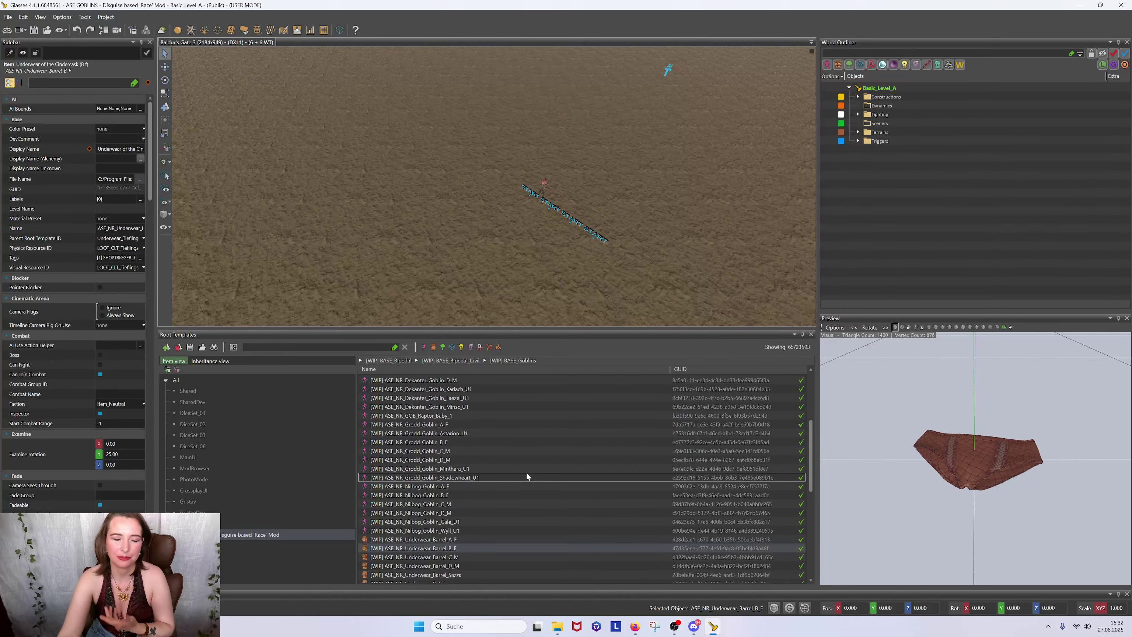
pyautogui.scroll(5, 526, 475)
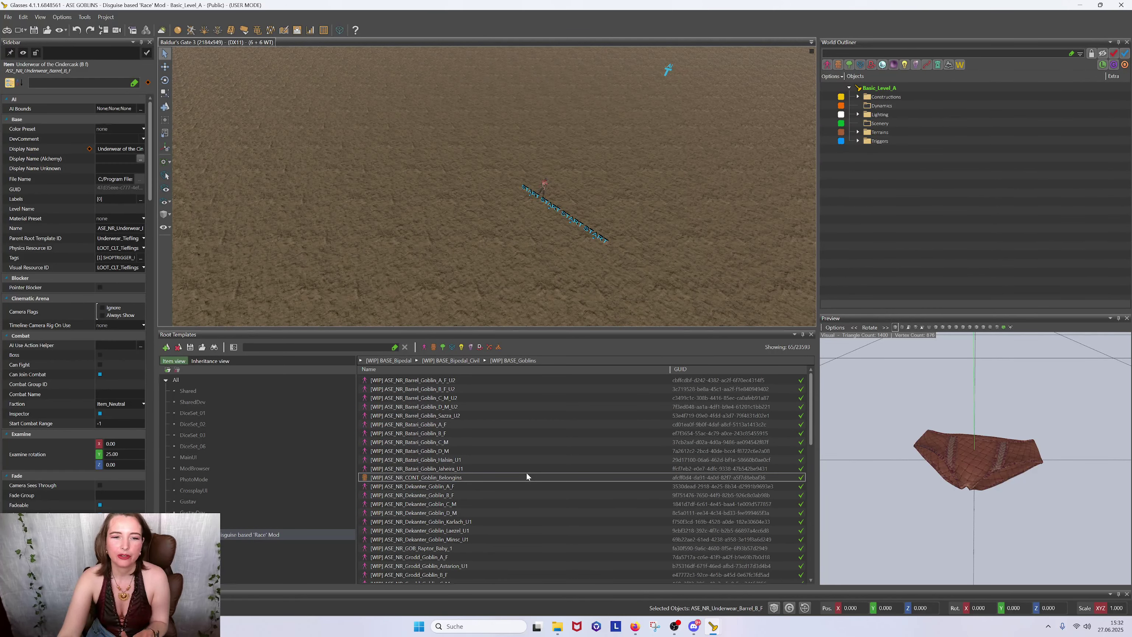
pyautogui.click(459, 424)
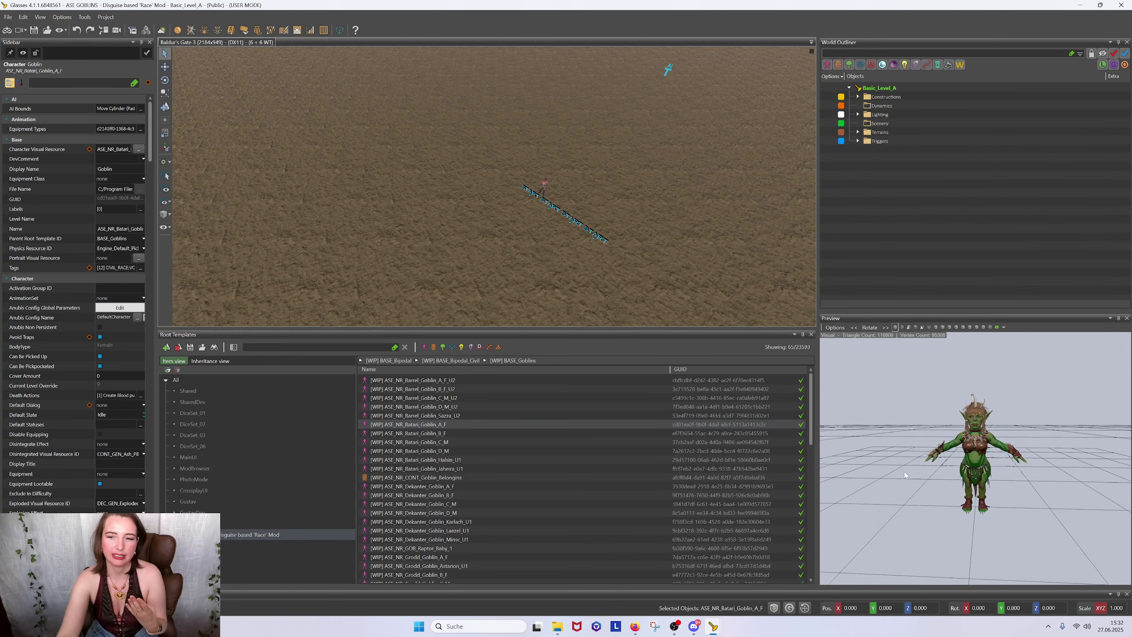
# Look through the goblin templates and their matching Barrel and Batiri underwear templates in the root template list
pyautogui.scroll(-10, 522, 472)
pyautogui.scroll(4, 519, 471)
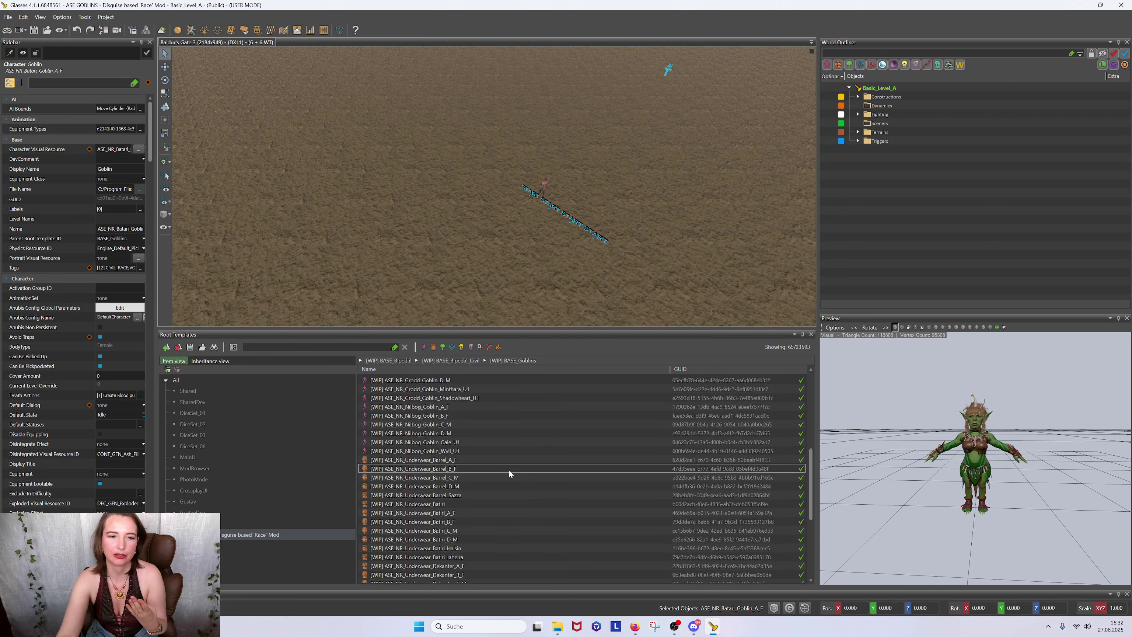
pyautogui.click(464, 468)
pyautogui.click(474, 478)
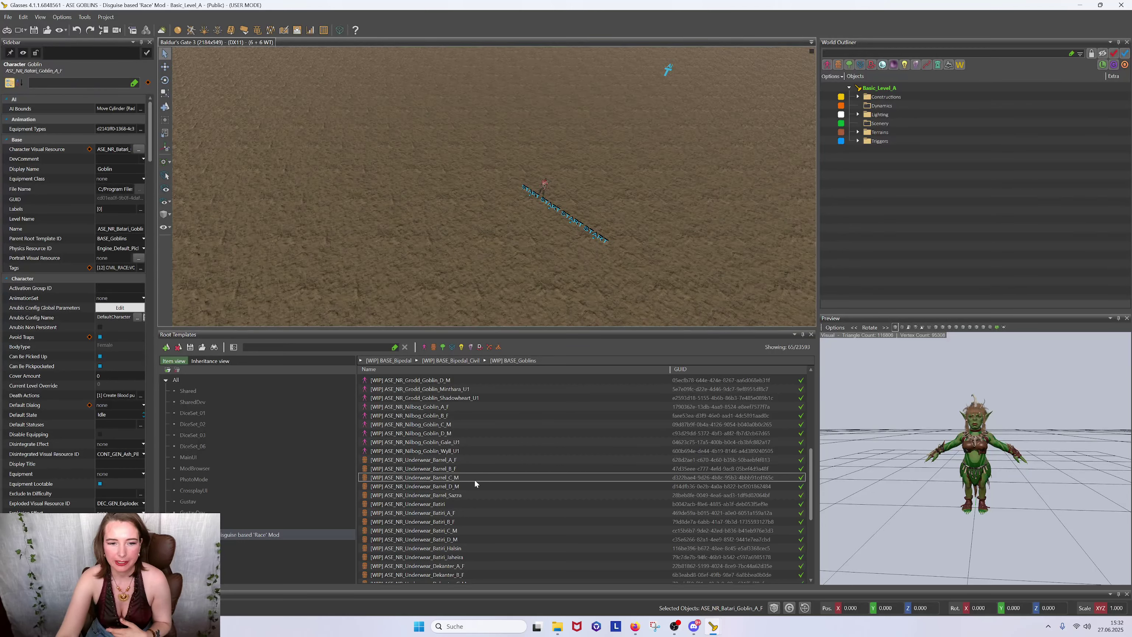
pyautogui.click(471, 484)
pyautogui.scroll(4, 447, 475)
pyautogui.scroll(4, 451, 424)
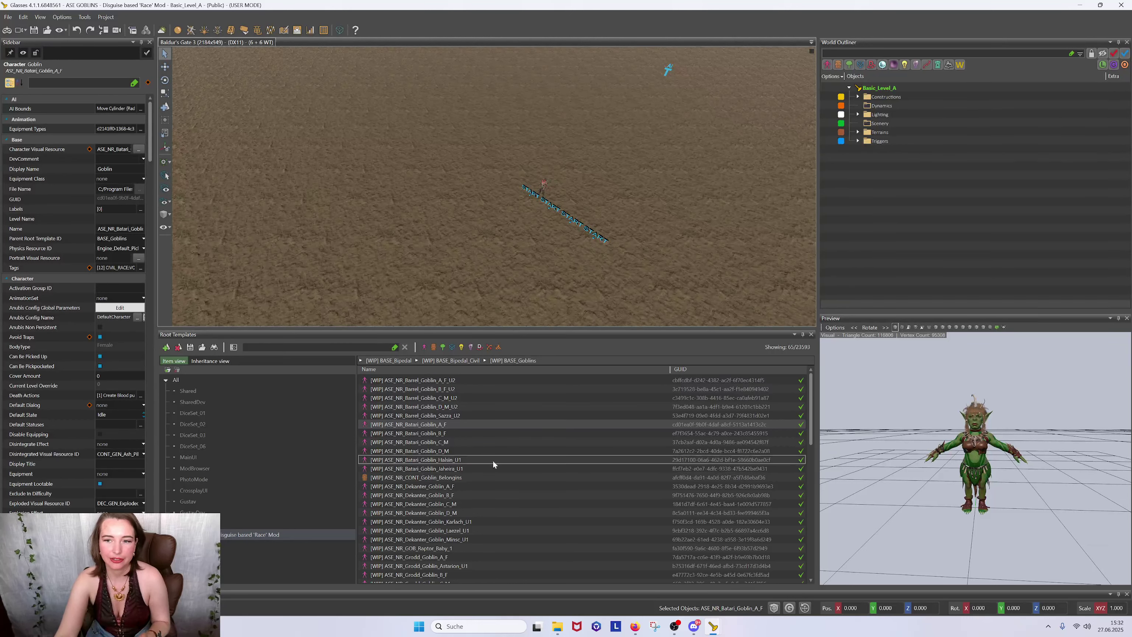
pyautogui.scroll(-9, 496, 461)
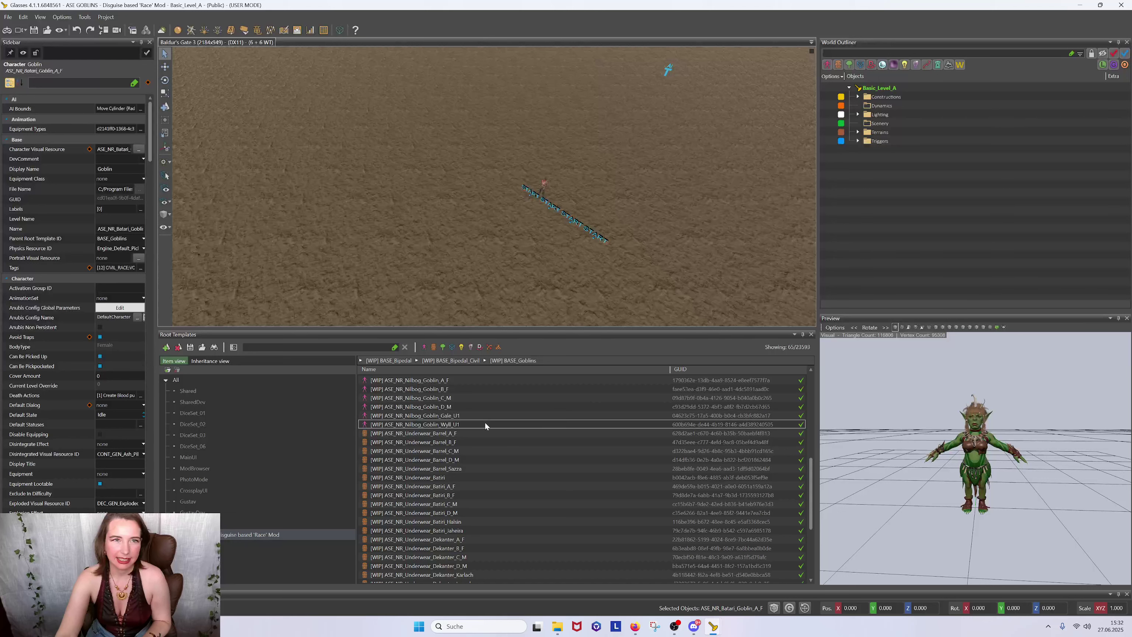
pyautogui.scroll(6, 474, 409)
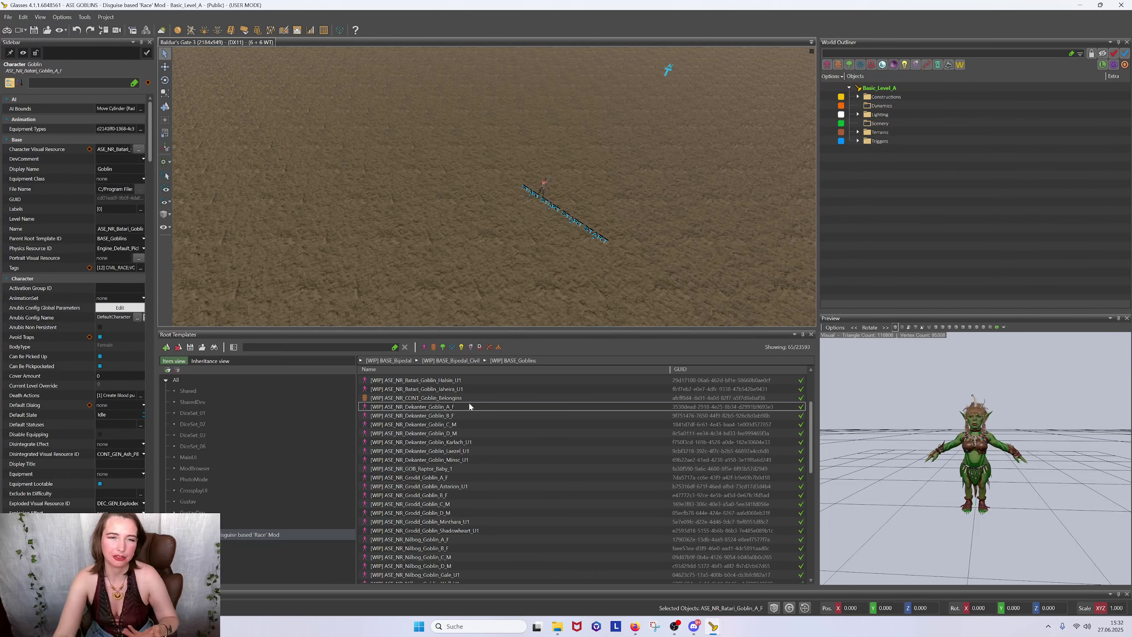
# Open the mod's Character stats in the Stats Editor, widen the Name column and inspect the ASE_NR_GOB_Raptor_Baby_1 entry
pyautogui.click(311, 30)
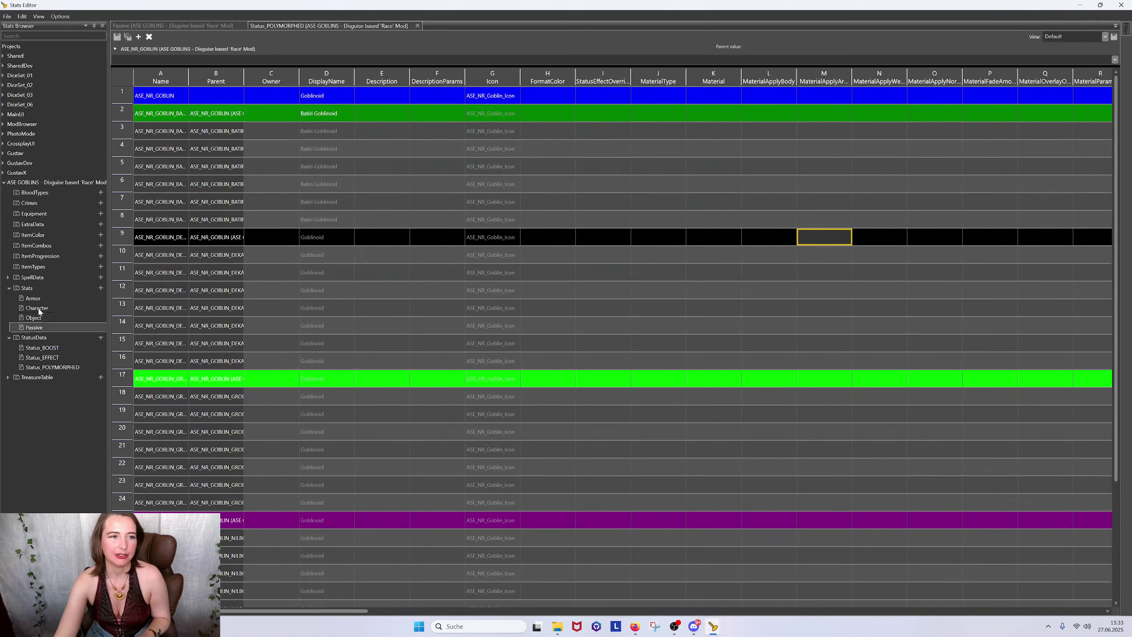
pyautogui.click(41, 307)
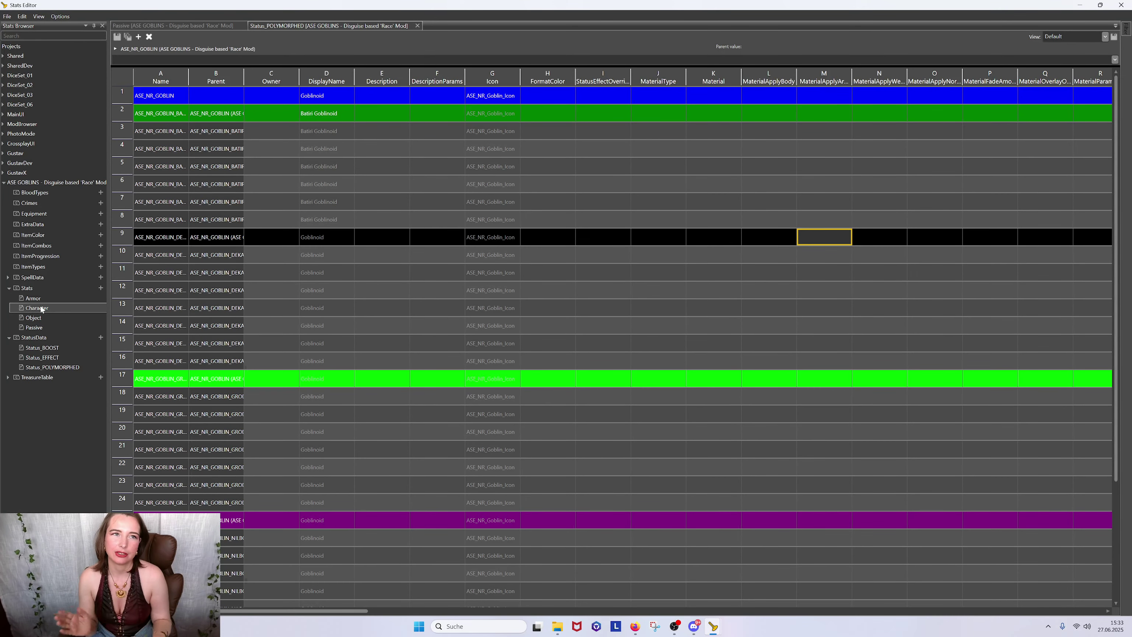
pyautogui.doubleClick(41, 307)
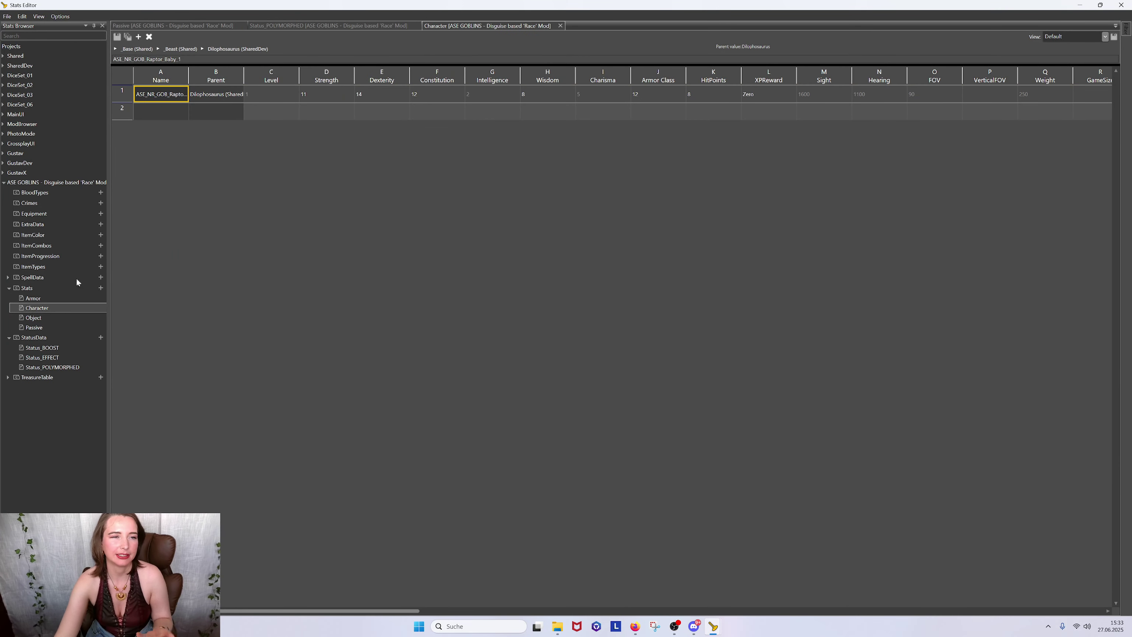
pyautogui.moveTo(188, 80); pyautogui.dragTo(238, 81)
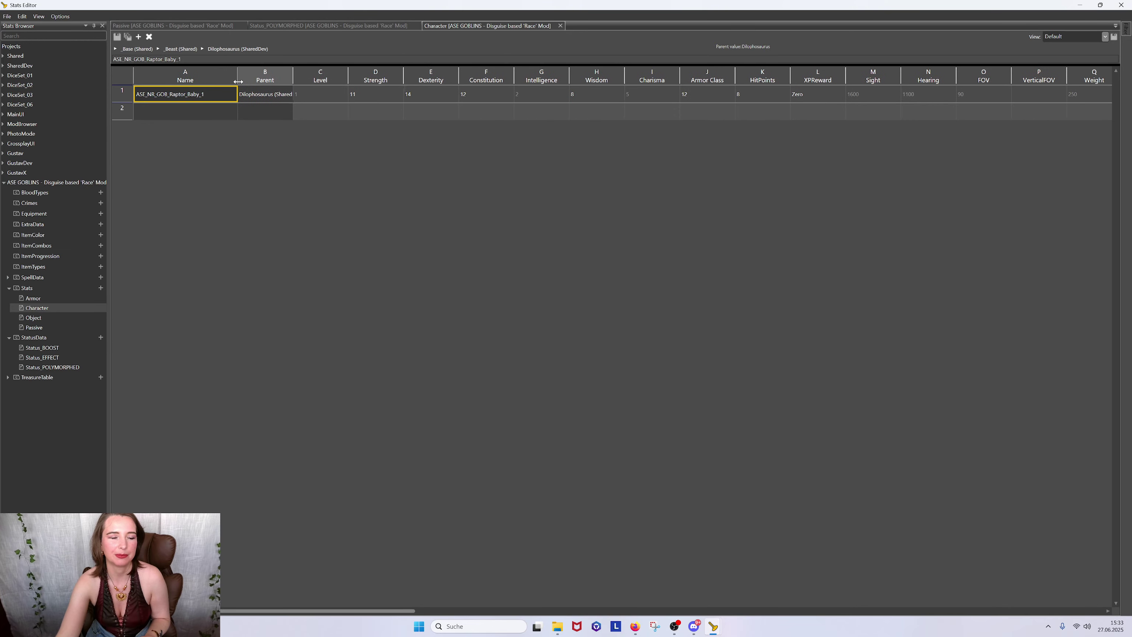
pyautogui.click(177, 114)
pyautogui.click(209, 94)
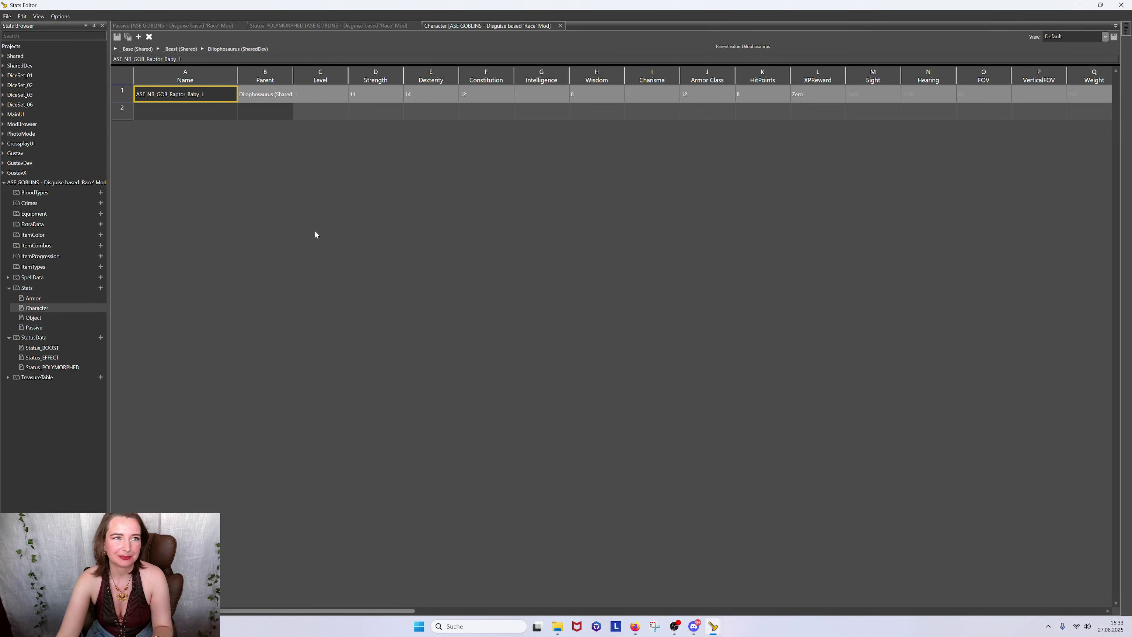
# Open the mod's Armor stats, look through the underwear entries and select the root template of the base Batiri underwear
pyautogui.doubleClick(66, 301)
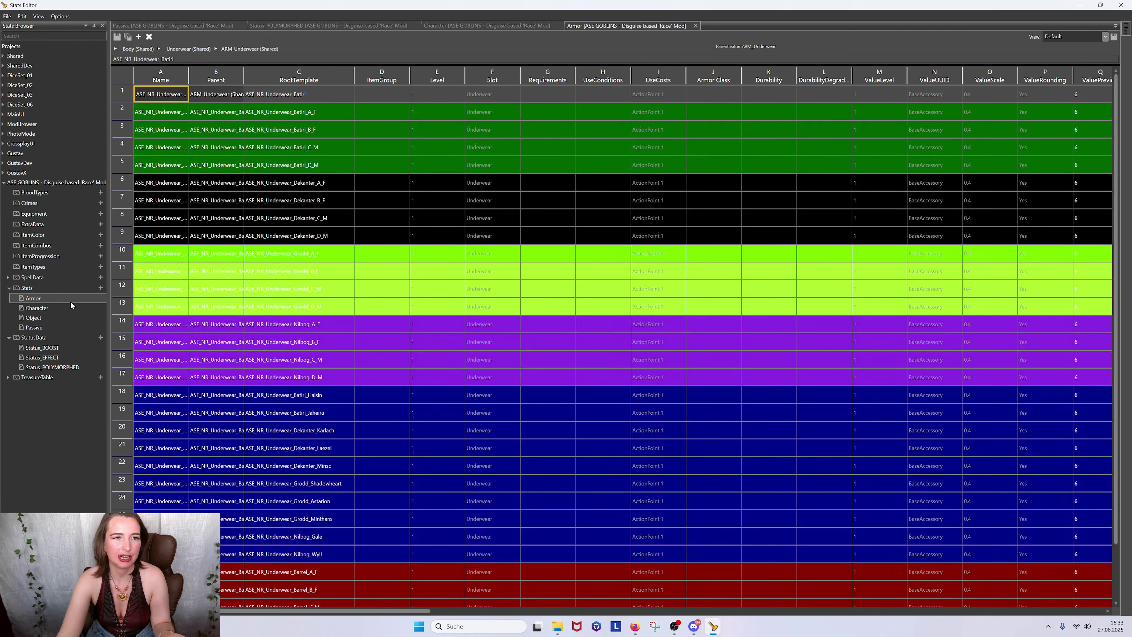
pyautogui.scroll(-2, 282, 220)
pyautogui.scroll(2, 293, 214)
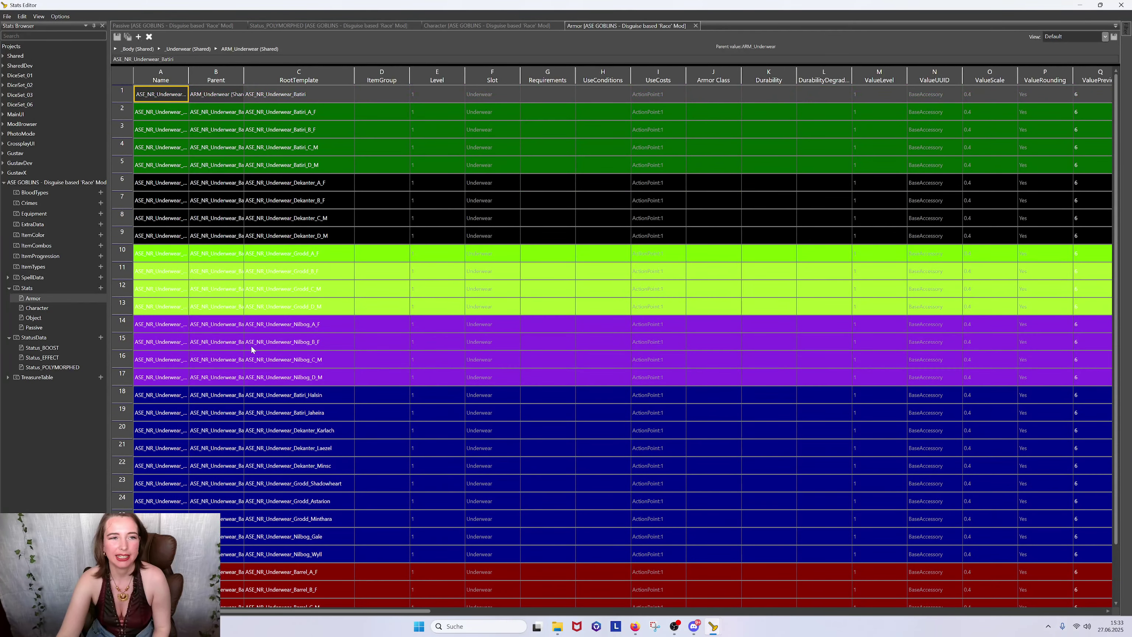
pyautogui.scroll(-2, 252, 353)
pyautogui.scroll(2, 256, 356)
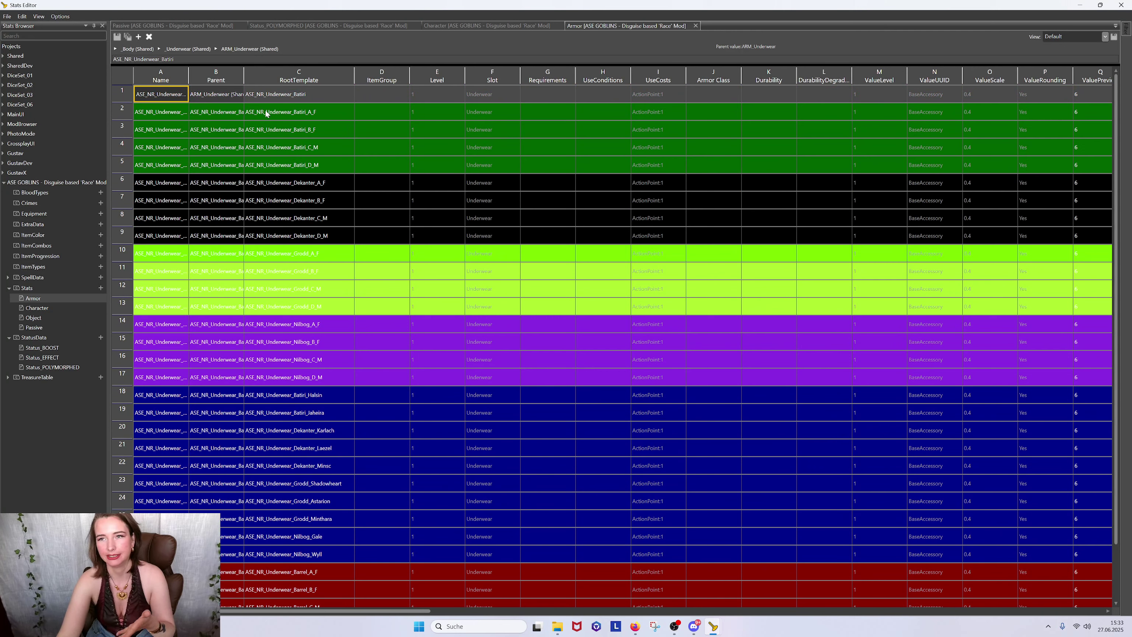
pyautogui.click(303, 100)
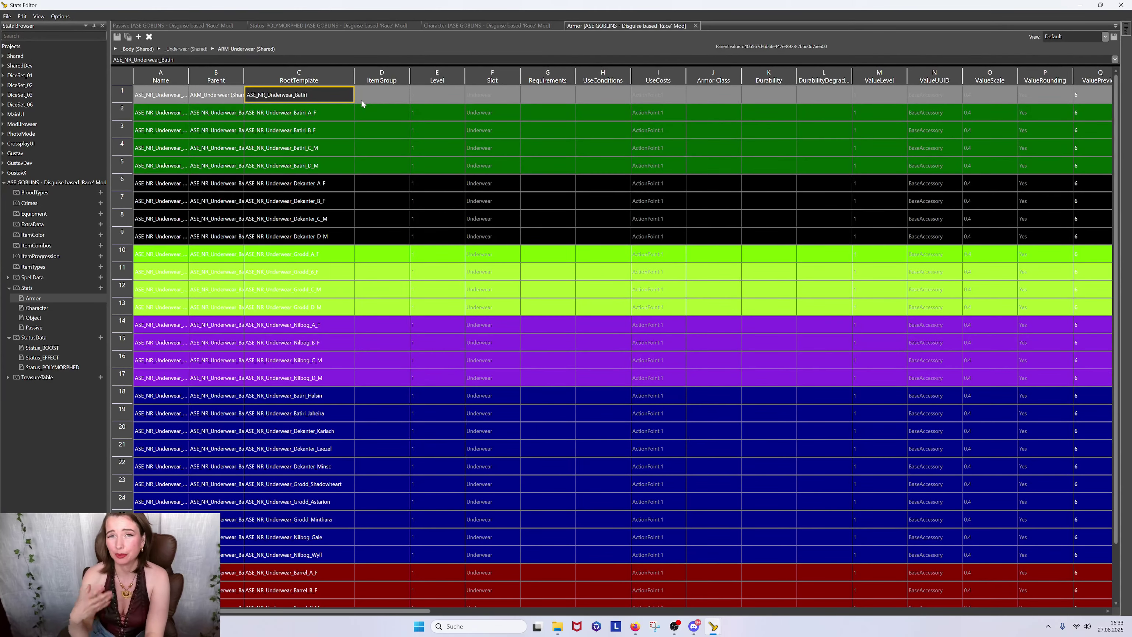
# Go through the base Batiri underwear's armor properties, widen the PassivesOnEquip column and select that entry's passive
pyautogui.press('Right')
pyautogui.press('Right')
pyautogui.press('Right')
pyautogui.press('Right')
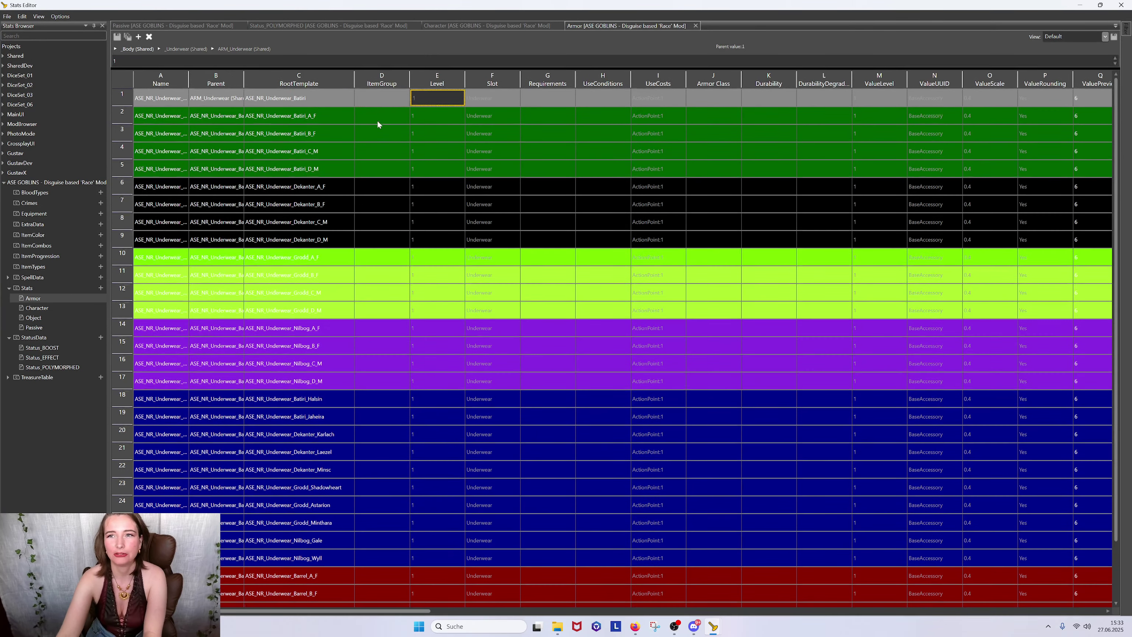
pyautogui.press('Right')
pyautogui.press('Right')
pyautogui.press('Right')
pyautogui.press('Right')
pyautogui.press('Right')
pyautogui.press('Right')
pyautogui.press('Right')
pyautogui.press('Right')
pyautogui.press('Right')
pyautogui.press('Right')
pyautogui.press('Right')
pyautogui.press('Right')
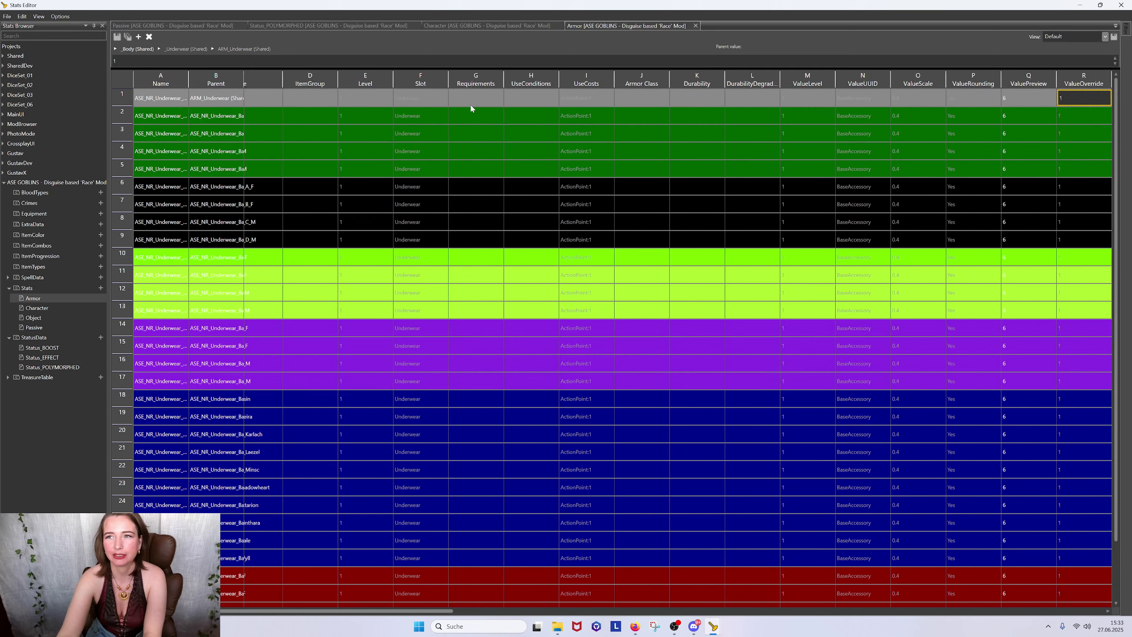
pyautogui.press('Right')
pyautogui.press('Right')
pyautogui.press('Right')
pyautogui.press('Right')
pyautogui.press('Right')
pyautogui.press('Right')
pyautogui.press('Right')
pyautogui.press('Right')
pyautogui.press('Right')
pyautogui.press('Right')
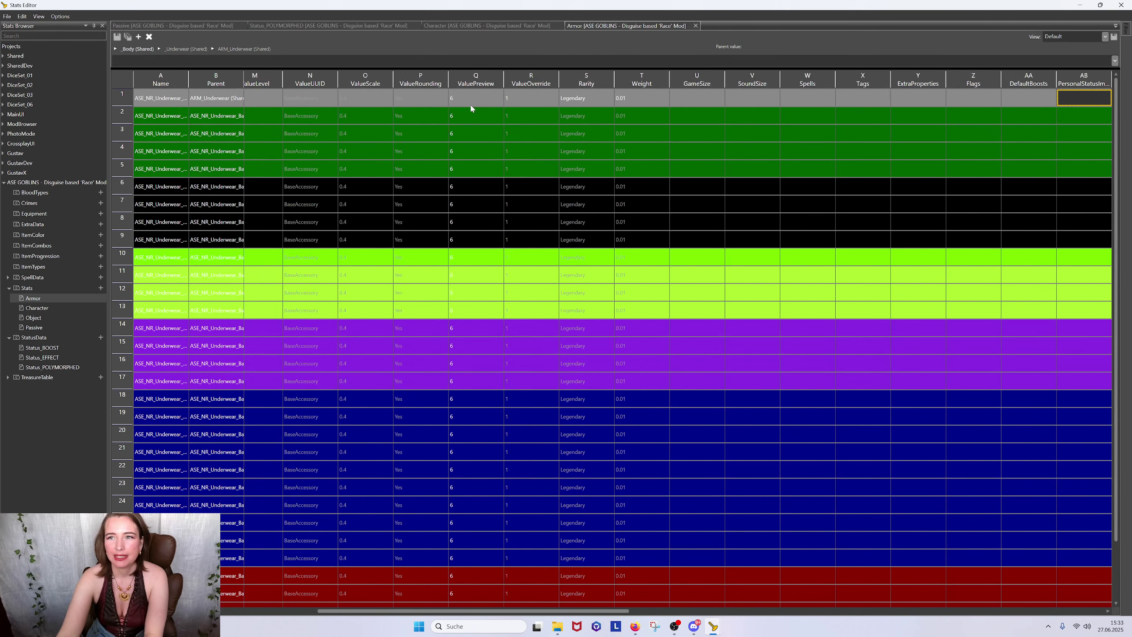
pyautogui.press('Right')
pyautogui.press('Right')
pyautogui.press('Right')
pyautogui.press('Right')
pyautogui.press('Right')
pyautogui.press('Right')
pyautogui.press('Right')
pyautogui.press('Right')
pyautogui.press('Right')
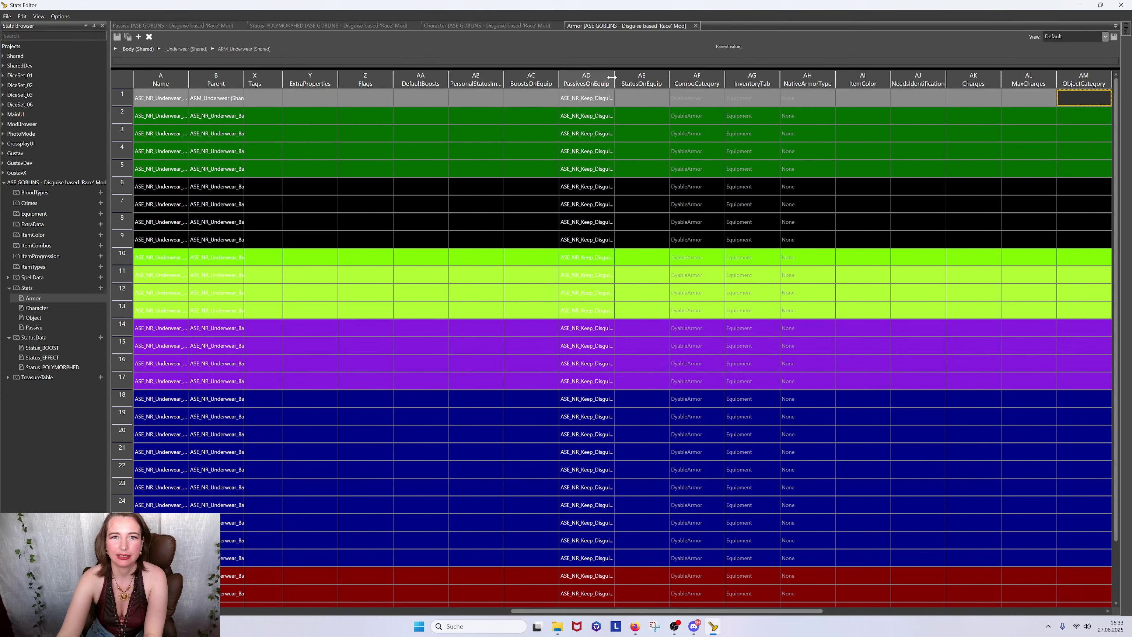
pyautogui.moveTo(670, 80); pyautogui.dragTo(744, 81)
pyautogui.click(677, 102)
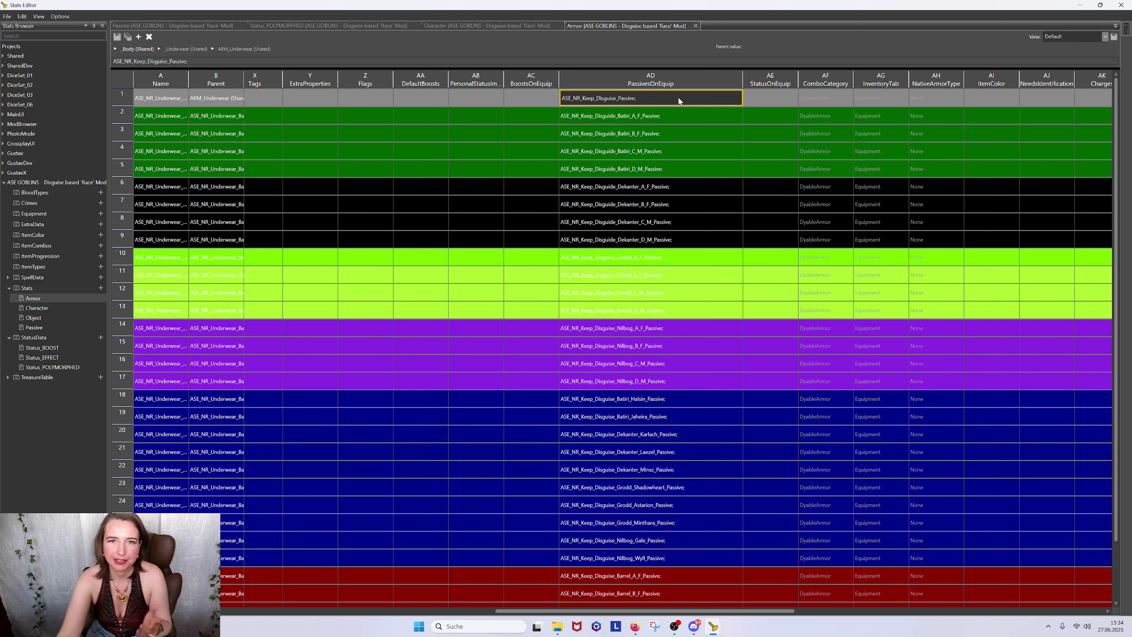
# Examine the naming of the base underwear's equip passive, highlighting the full name, its NR part and its Passive suffix
pyautogui.hotkey('ctrl', 'a')
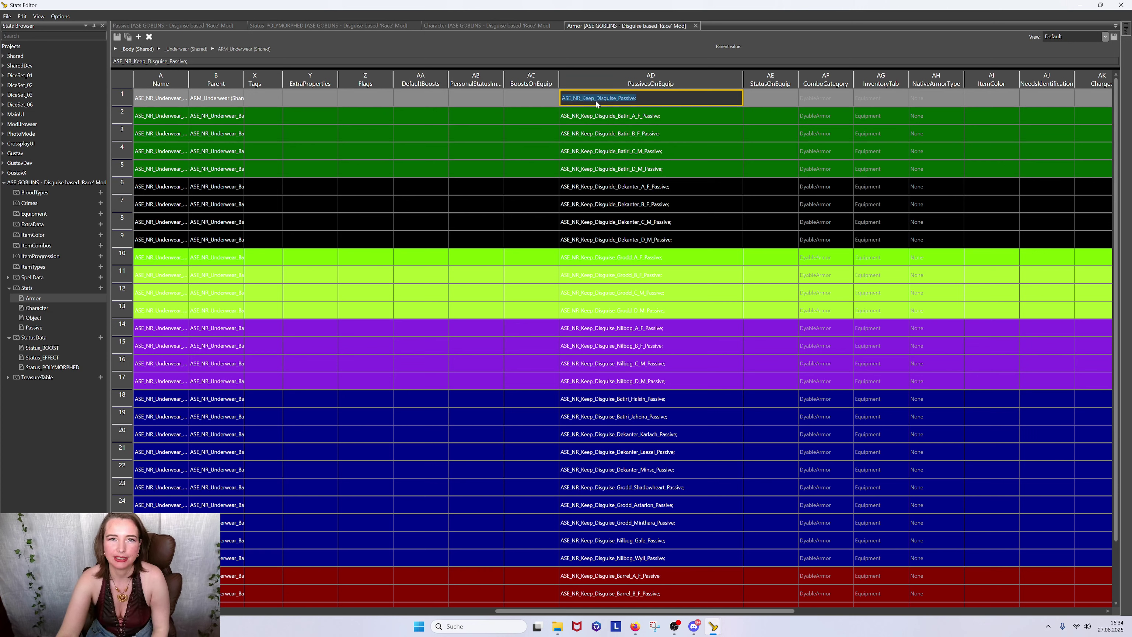
pyautogui.click(575, 98)
pyautogui.moveTo(580, 98); pyautogui.dragTo(573, 98)
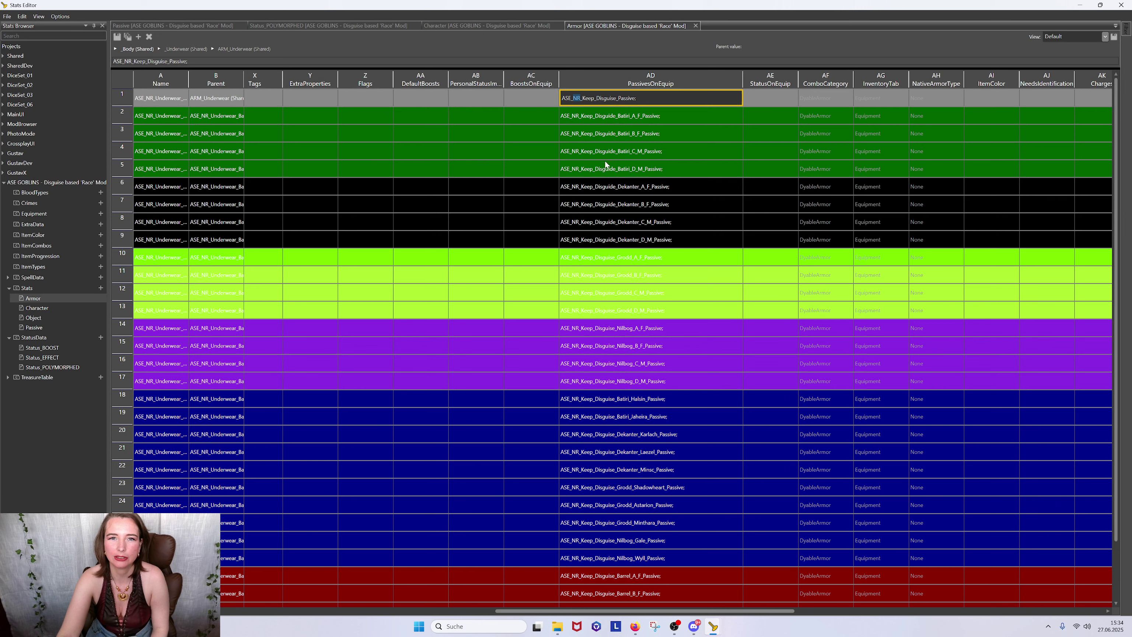
pyautogui.moveTo(637, 98); pyautogui.dragTo(615, 98)
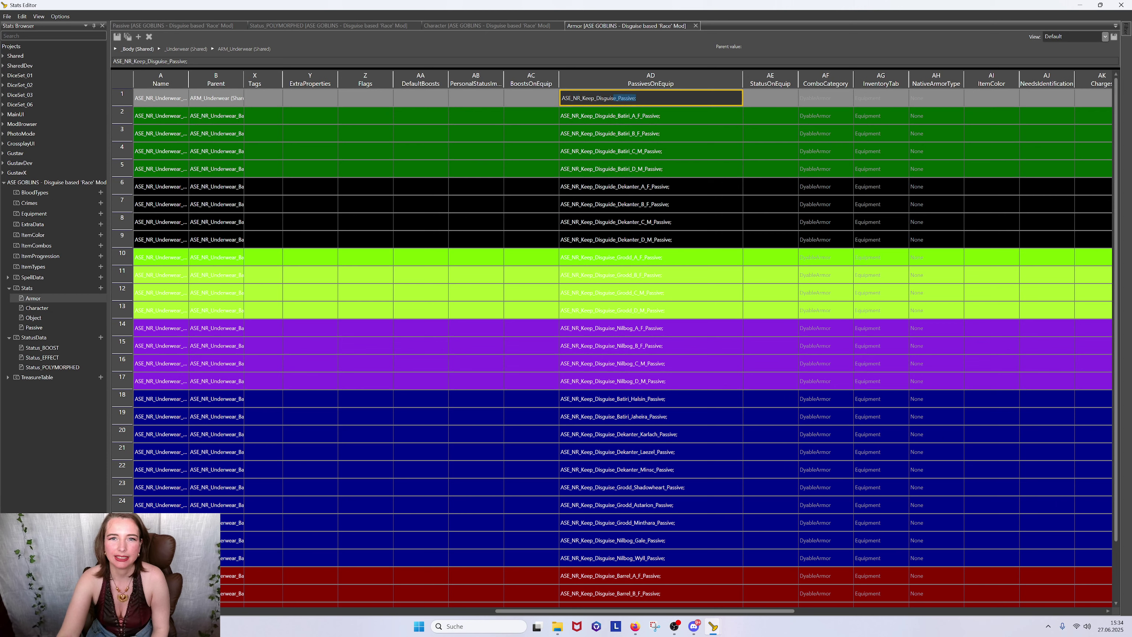
pyautogui.click(636, 98)
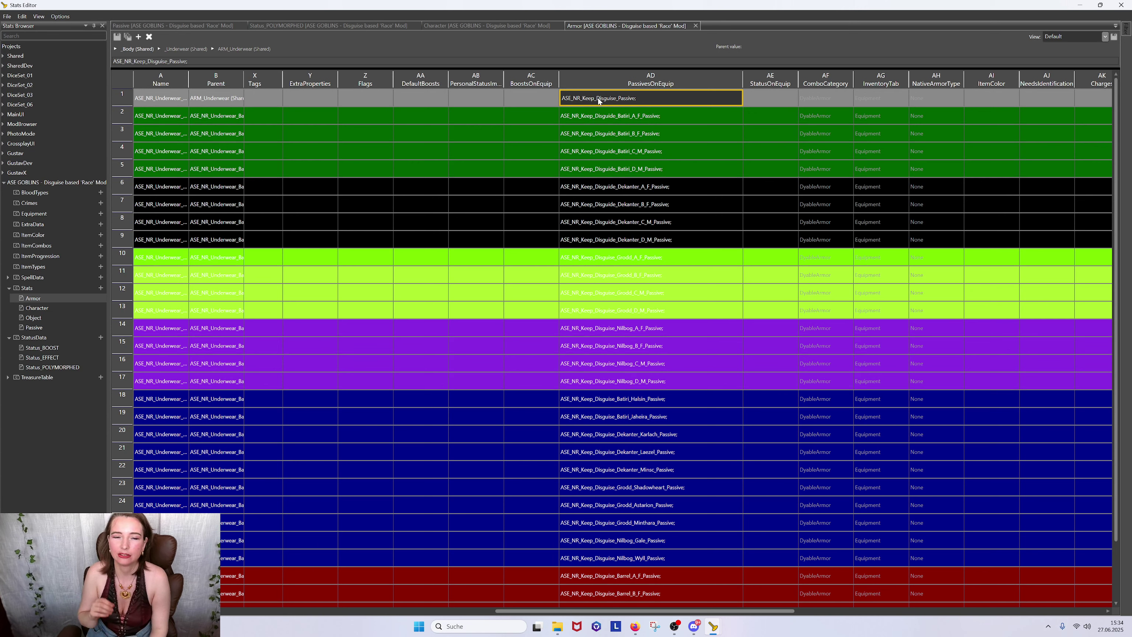
# Widen the Name column and compare the Batiri A_F underwear's name with its equip passive
pyautogui.moveTo(189, 79); pyautogui.dragTo(255, 79)
pyautogui.click(211, 123)
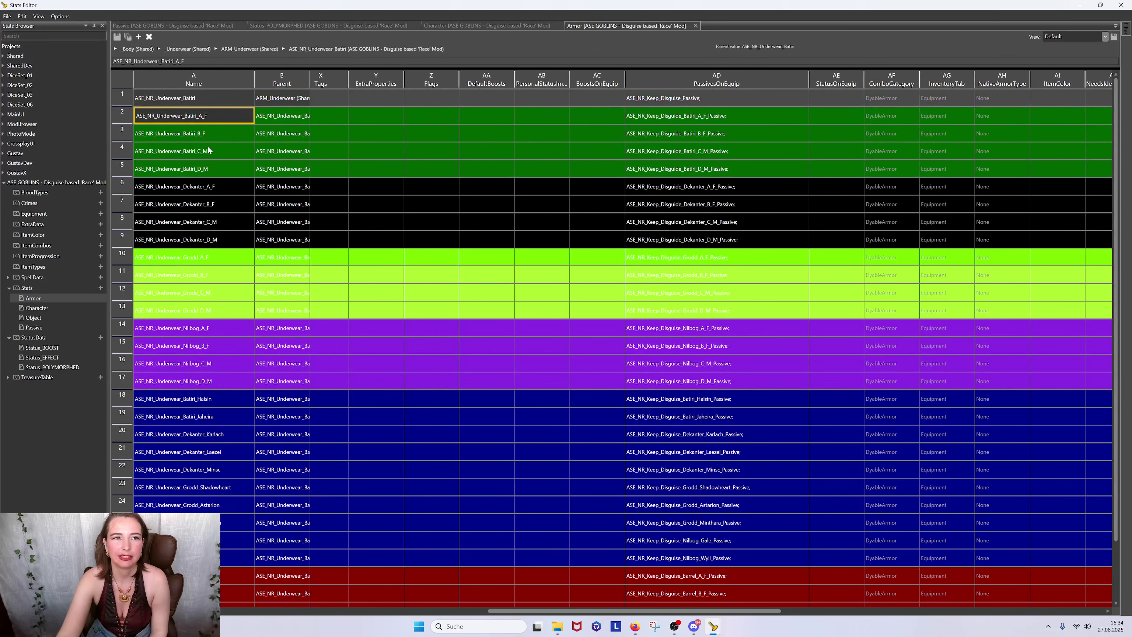
pyautogui.doubleClick(209, 122)
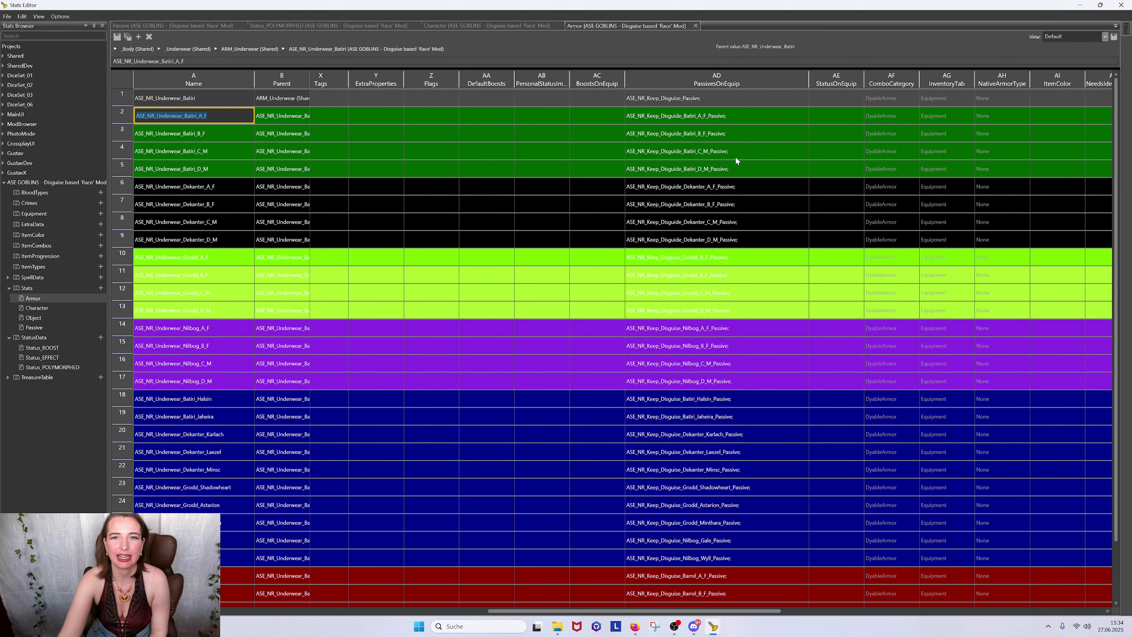
pyautogui.click(705, 115)
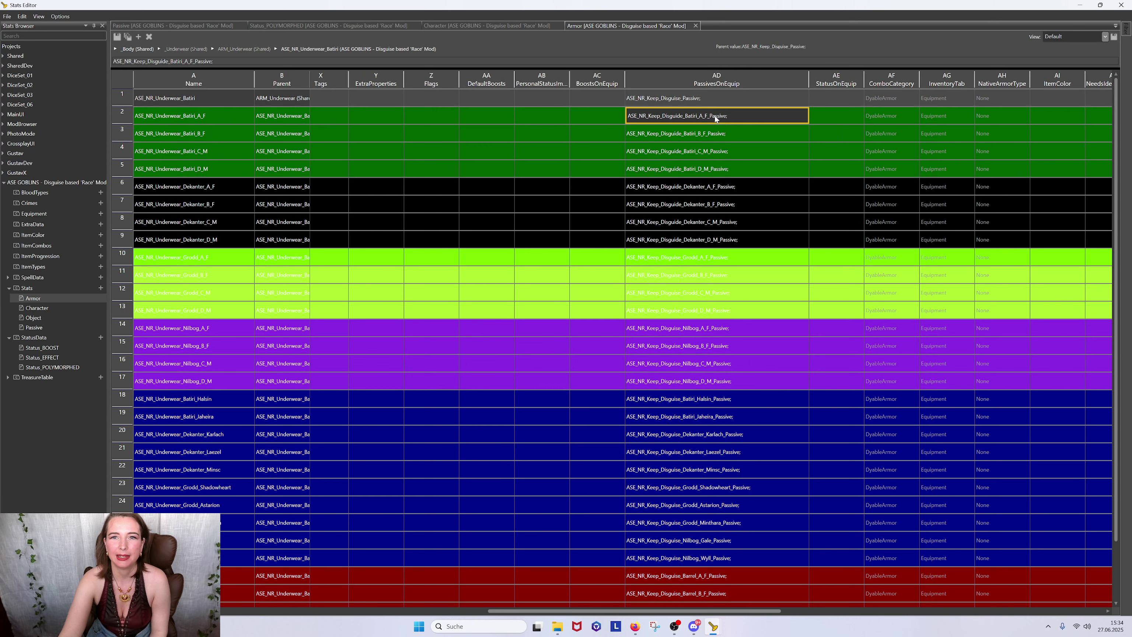
pyautogui.doubleClick(680, 119)
pyautogui.click(706, 117)
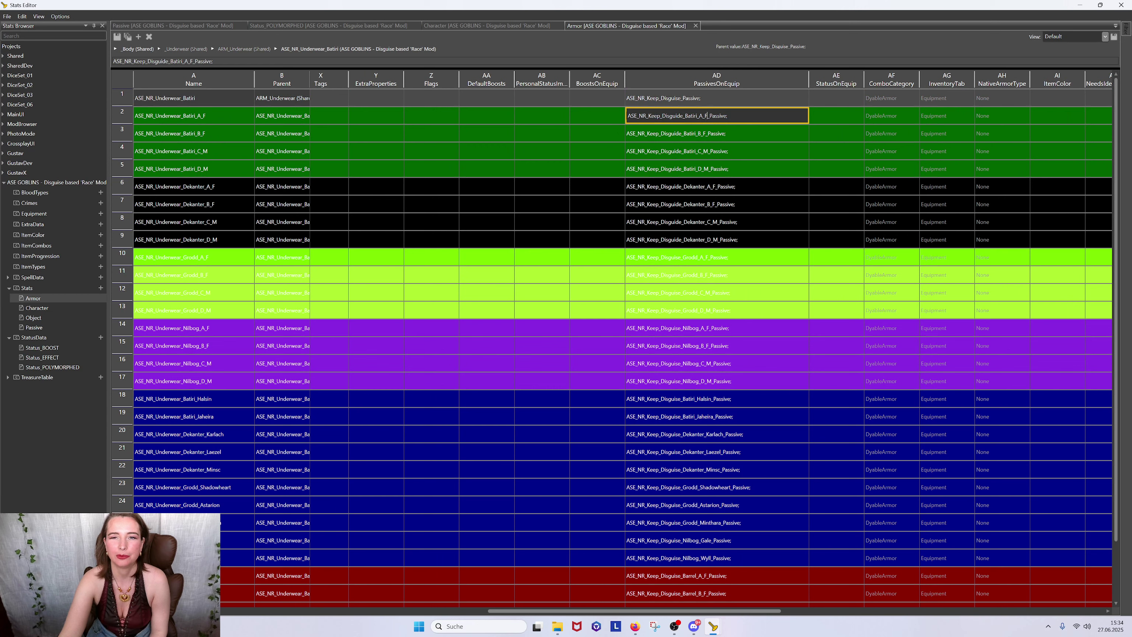
pyautogui.click(651, 118)
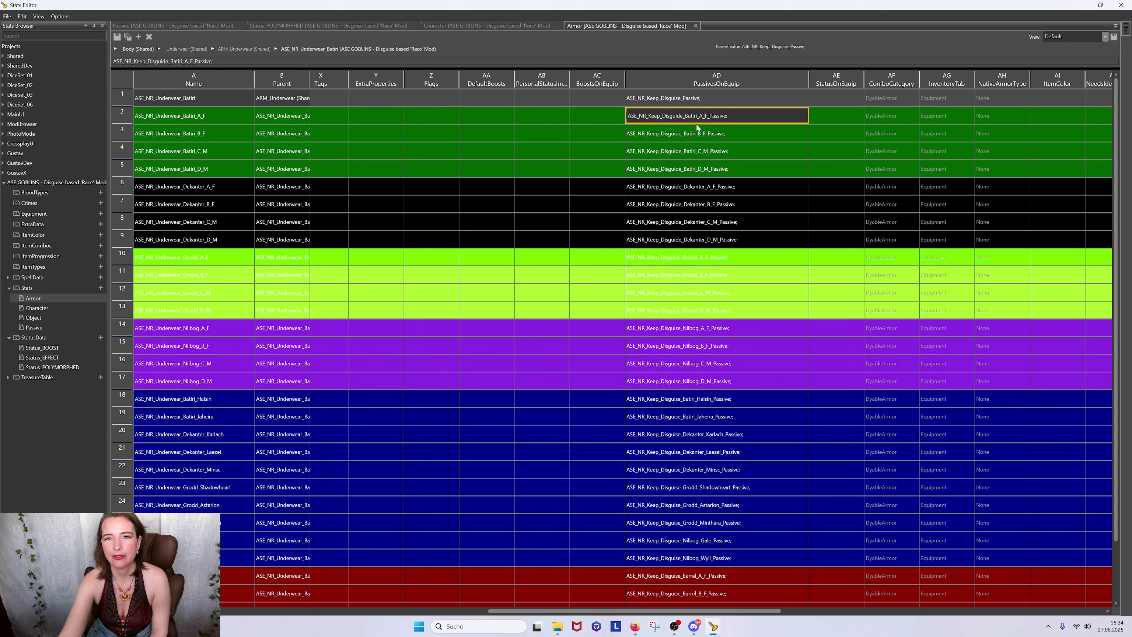
# Check the equip passives of the remaining Batiri underwear, the Dekanter underwear and the Grodd A_F underwear
pyautogui.click(696, 138)
pyautogui.click(695, 150)
pyautogui.click(696, 175)
pyautogui.click(696, 193)
pyautogui.click(697, 206)
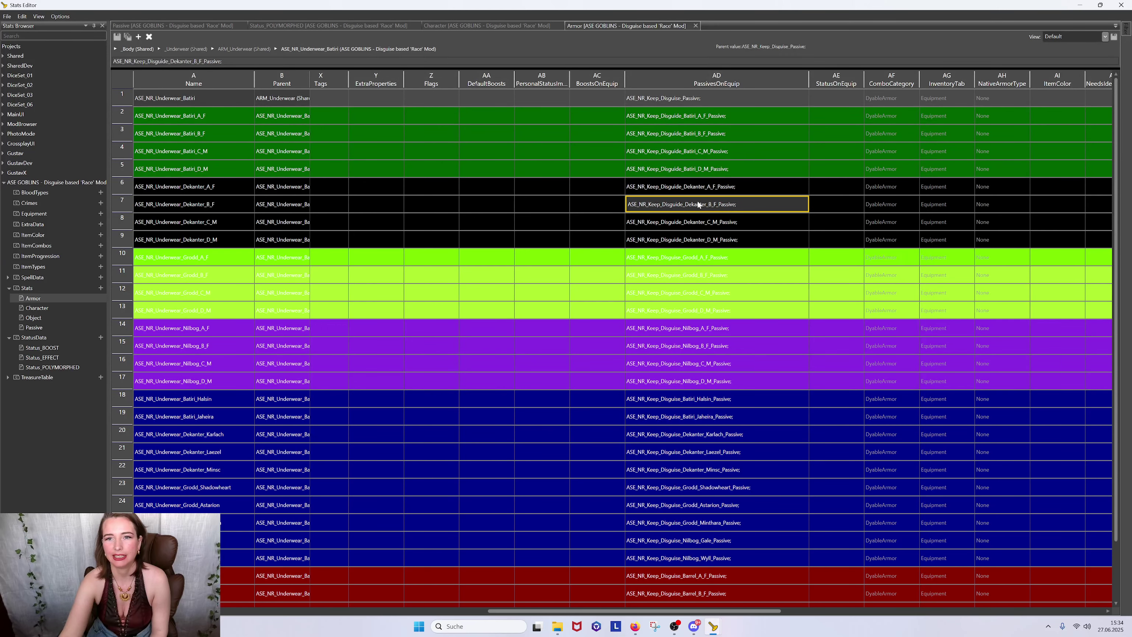
pyautogui.click(698, 223)
pyautogui.click(700, 240)
pyautogui.click(703, 255)
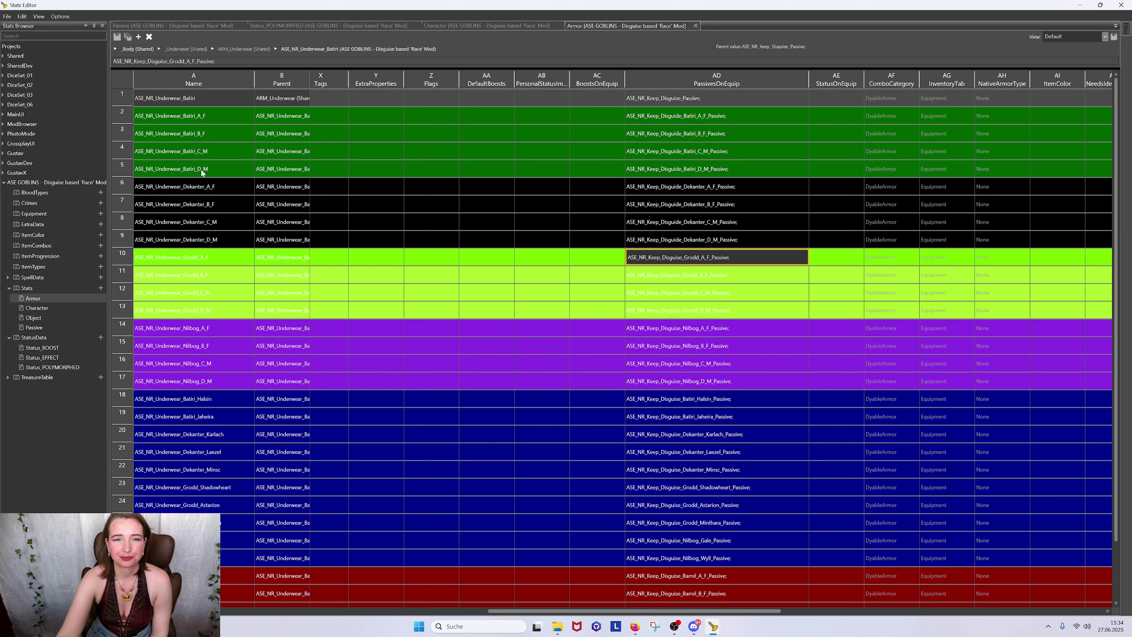
# Open the mod's Passive stats and widen the Name column to fit the full passive names
pyautogui.doubleClick(45, 327)
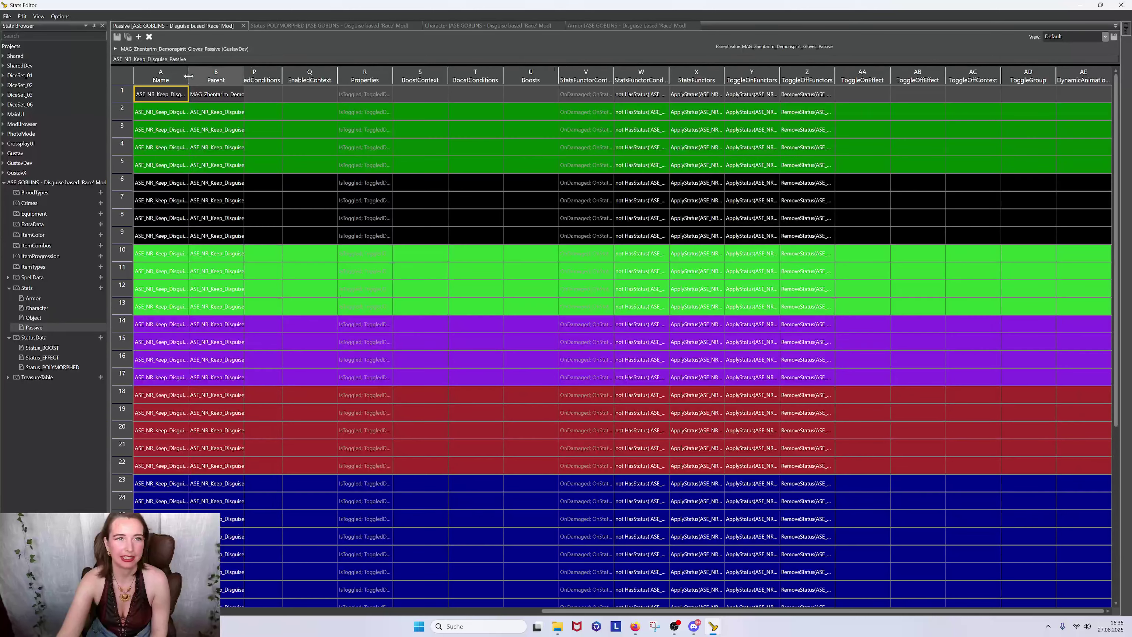
pyautogui.doubleClick(188, 76)
pyautogui.moveTo(308, 87); pyautogui.dragTo(276, 90)
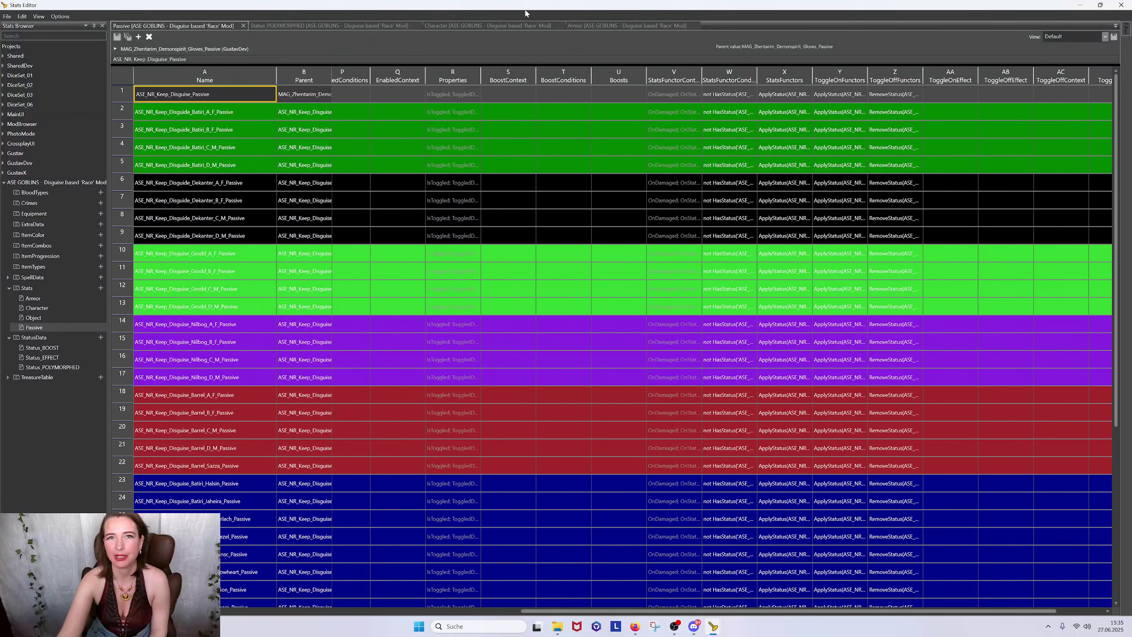
# Look over the list of disguise passives and widen the Parent column to read the base passive's parent in full
pyautogui.scroll(-4, 245, 134)
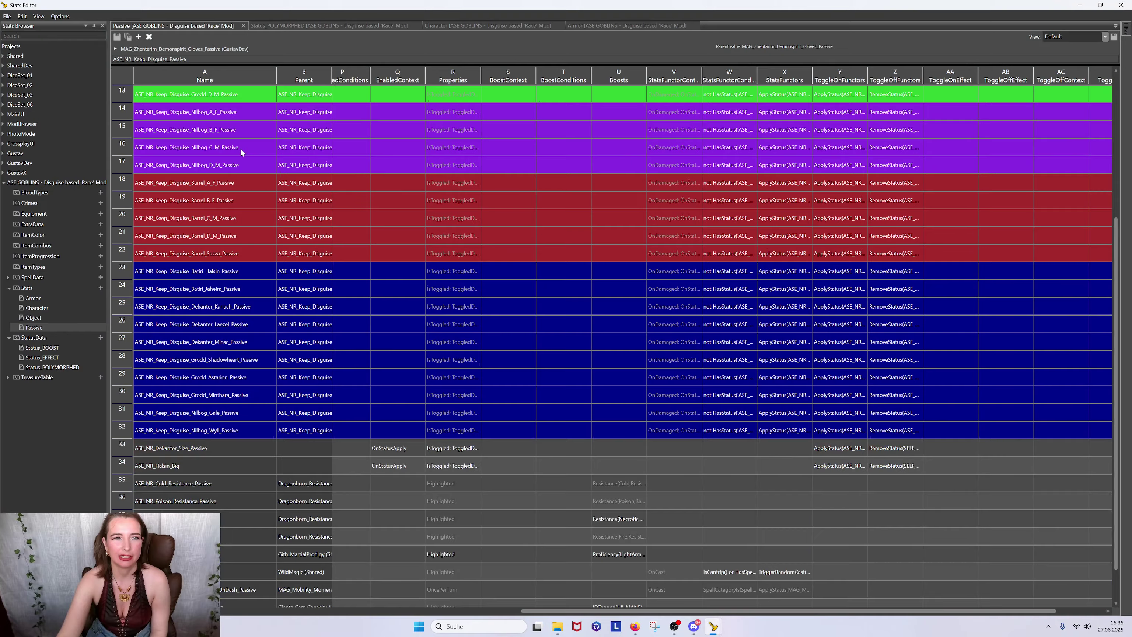
pyautogui.scroll(4, 240, 149)
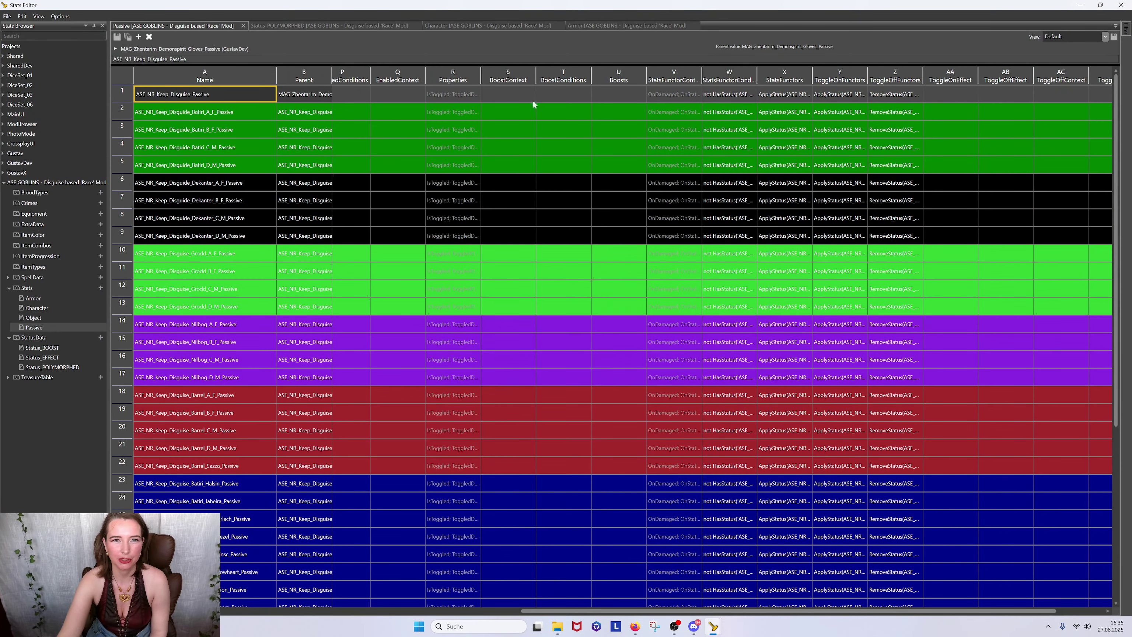
pyautogui.doubleClick(229, 95)
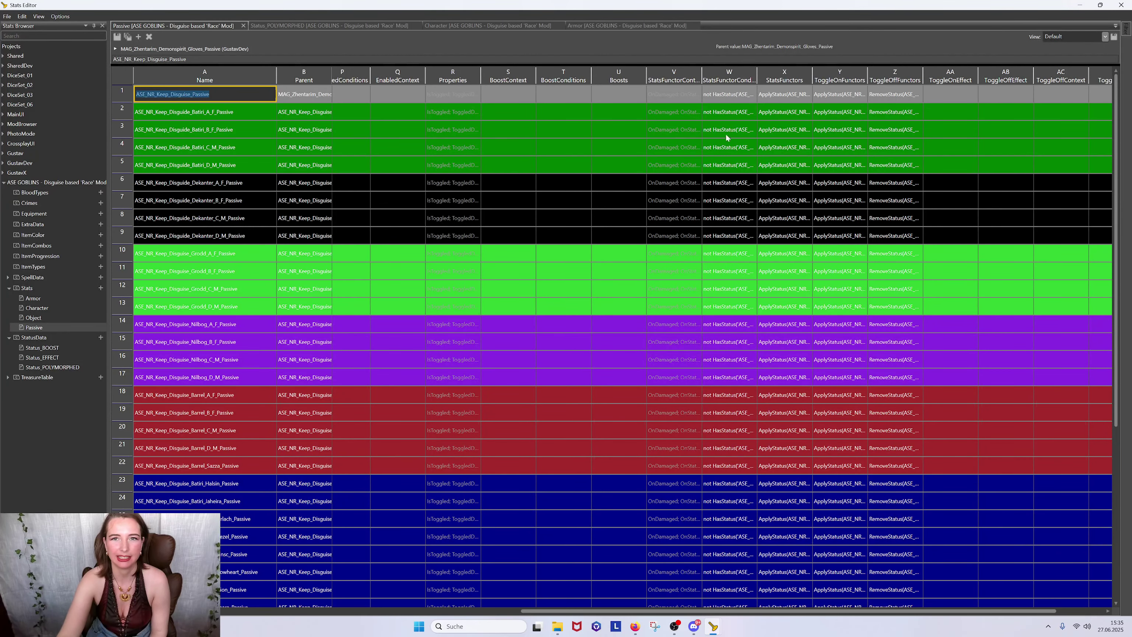
pyautogui.click(307, 98)
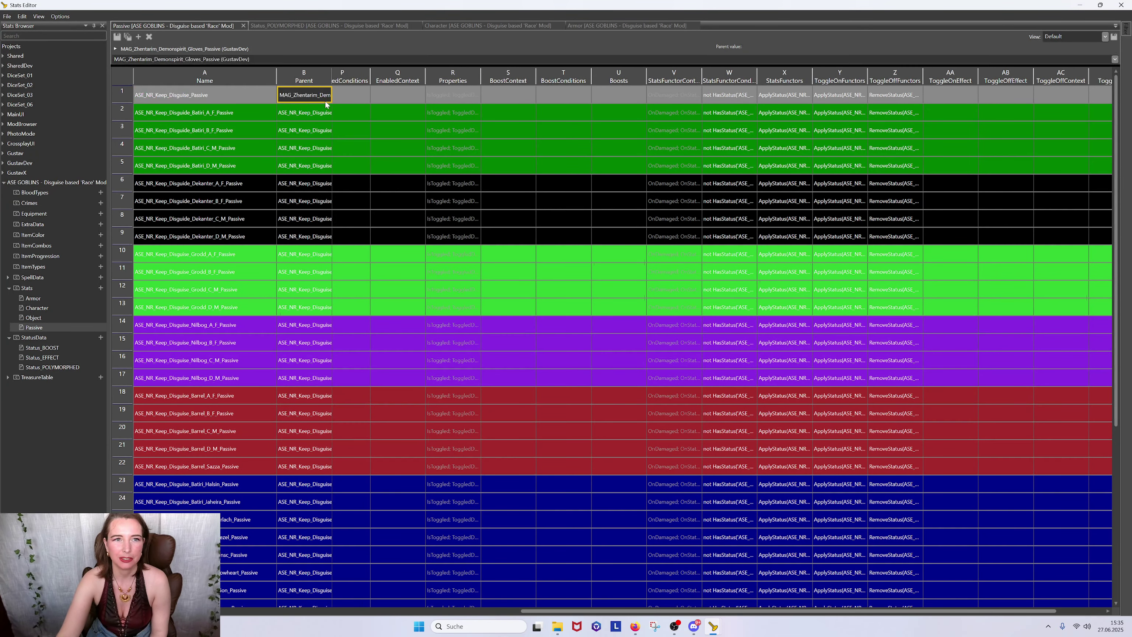
pyautogui.moveTo(332, 76); pyautogui.dragTo(440, 79)
pyautogui.click(402, 95)
pyautogui.hscroll(-6, 467, 89)
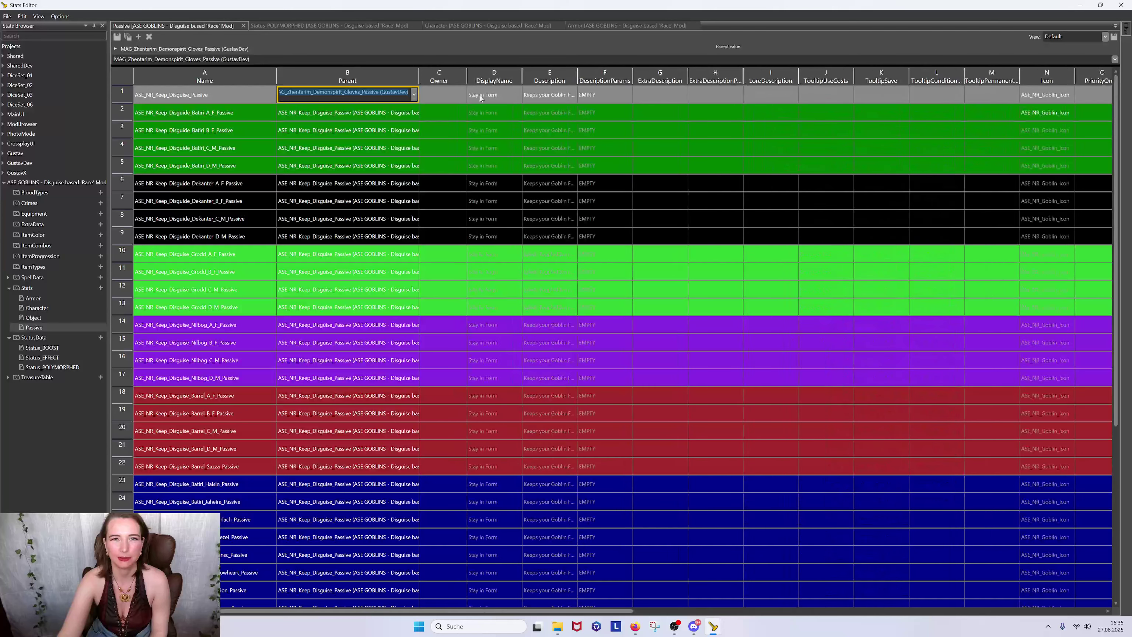
# Examine the base ASE_NR_Keep_Disguise_Passive's fields from its DisplayName across to its Properties
pyautogui.click(493, 102)
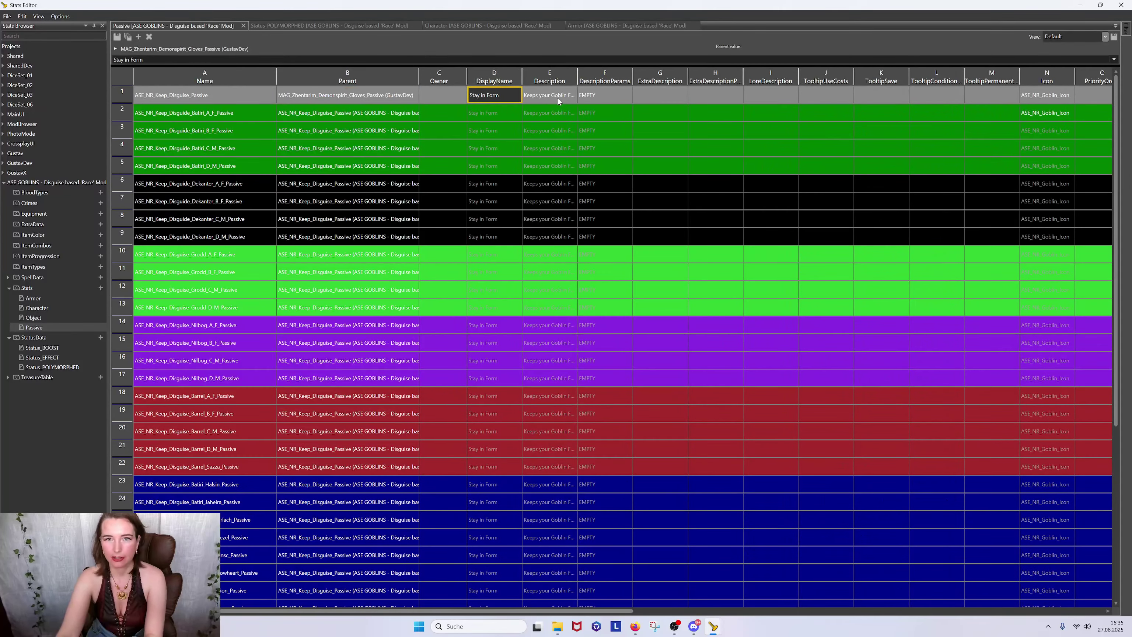
pyautogui.press('Right')
pyautogui.press('Right')
pyautogui.press('Right')
pyautogui.press('Right')
pyautogui.press('Right')
pyautogui.press('Right')
pyautogui.press('Right')
pyautogui.press('Right')
pyautogui.press('Right')
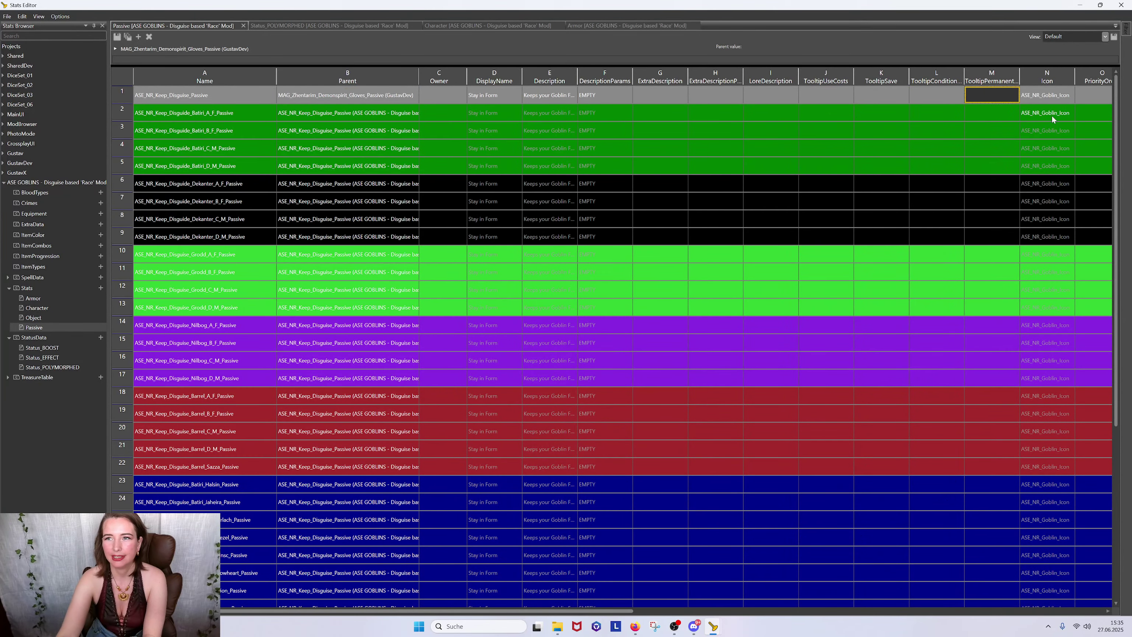
pyautogui.press('Right')
pyautogui.press('Right')
pyautogui.press('Right')
pyautogui.press('Right')
pyautogui.press('Right')
pyautogui.press('Right')
pyautogui.press('Right')
pyautogui.press('Right')
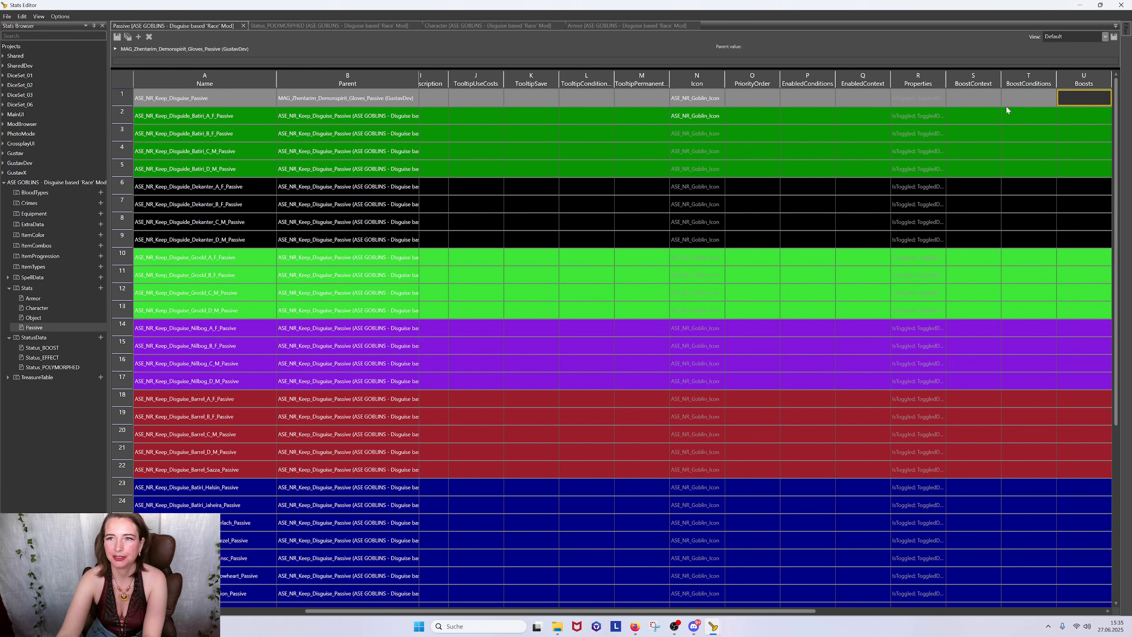
pyautogui.press('Right')
pyautogui.press('Left')
pyautogui.press('Left')
pyautogui.press('Left')
pyautogui.press('Left')
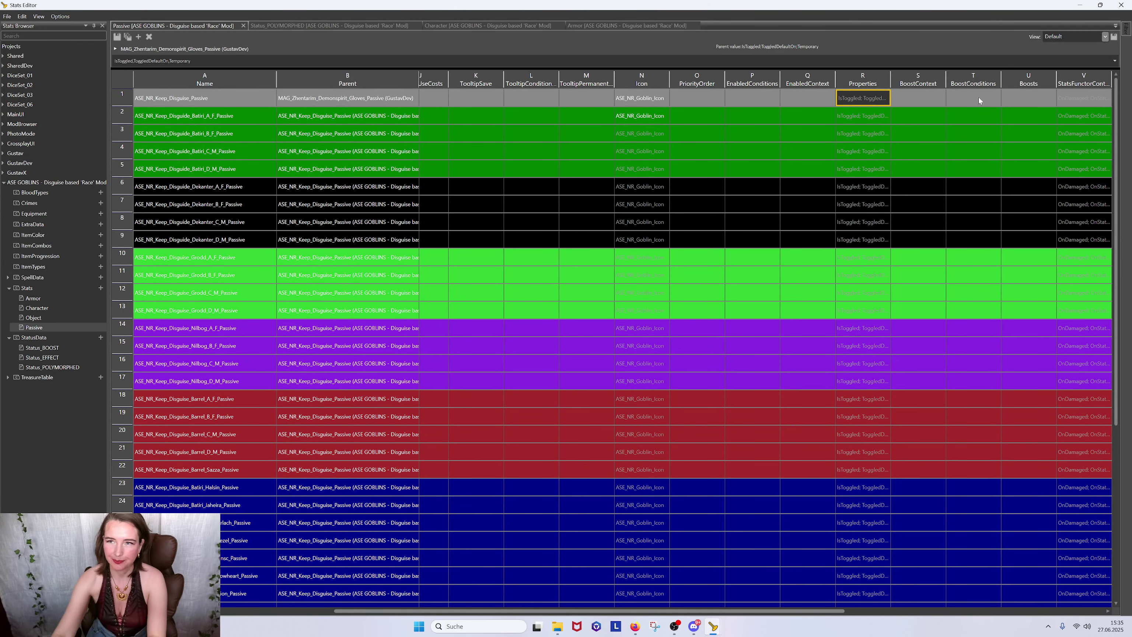
# Check the base passive's StatsFunctorContext and its remaining functor and toggle fields through to ToggleGroup
pyautogui.click(1070, 98)
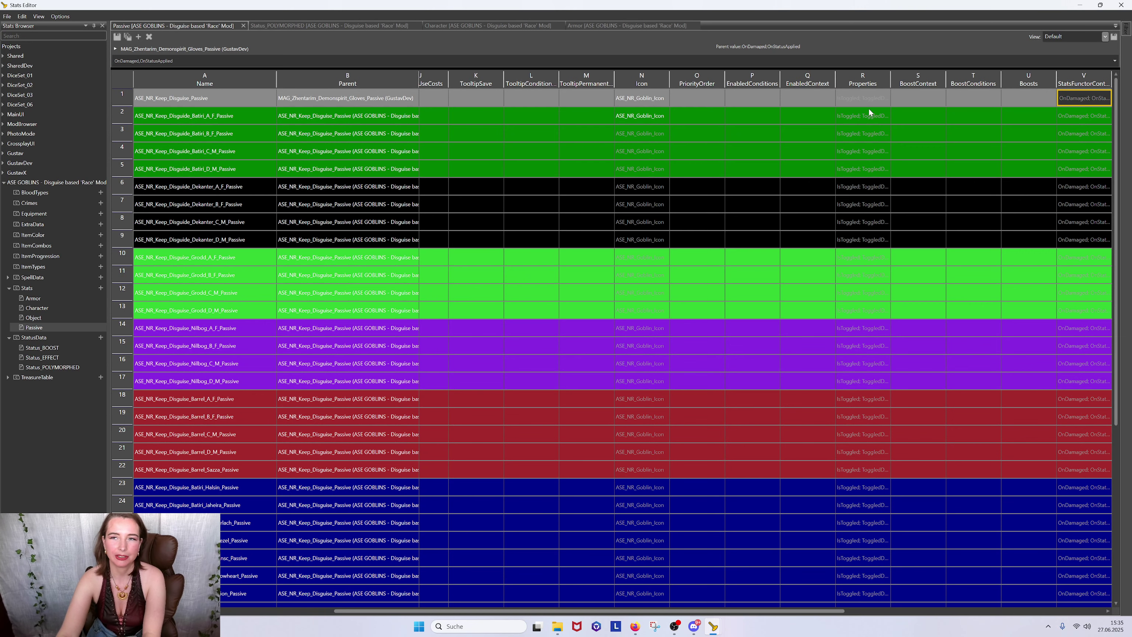
pyautogui.press('Right')
pyautogui.press('Right')
pyautogui.press('Right')
pyautogui.press('Right')
pyautogui.press('Right')
pyautogui.press('Right')
pyautogui.press('Right')
pyautogui.press('Right')
pyautogui.press('Right')
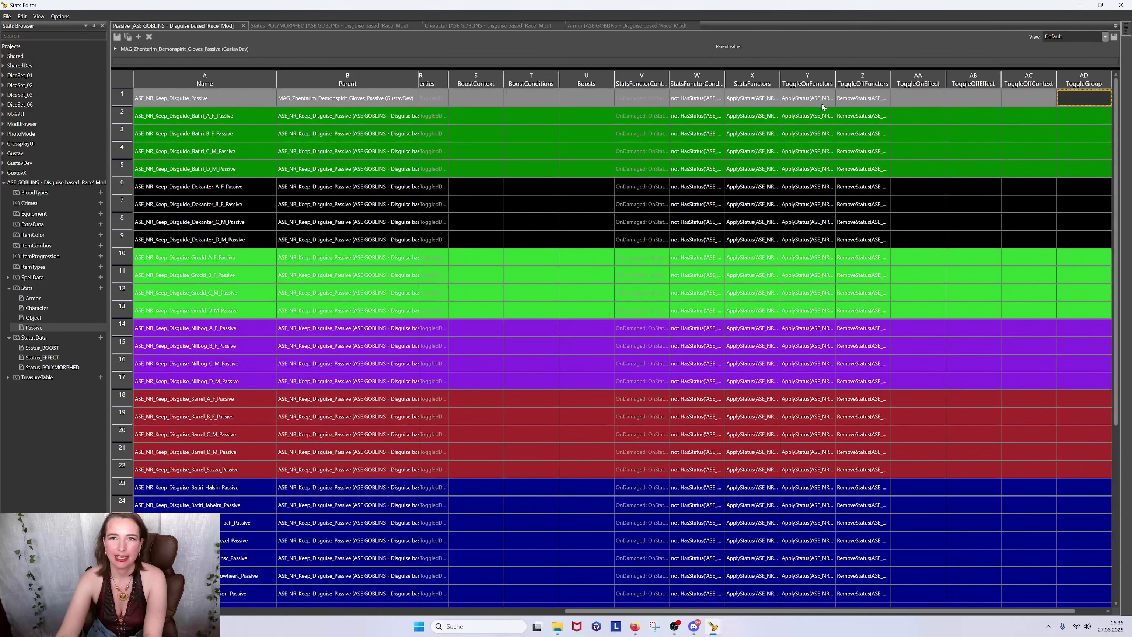
# Widen the StatsFunctorConditions, StatsFunctors, ToggleOnFunctors and ToggleOffFunctors columns to show their full entries
pyautogui.moveTo(670, 78); pyautogui.dragTo(741, 83)
pyautogui.moveTo(821, 77); pyautogui.dragTo(1018, 82)
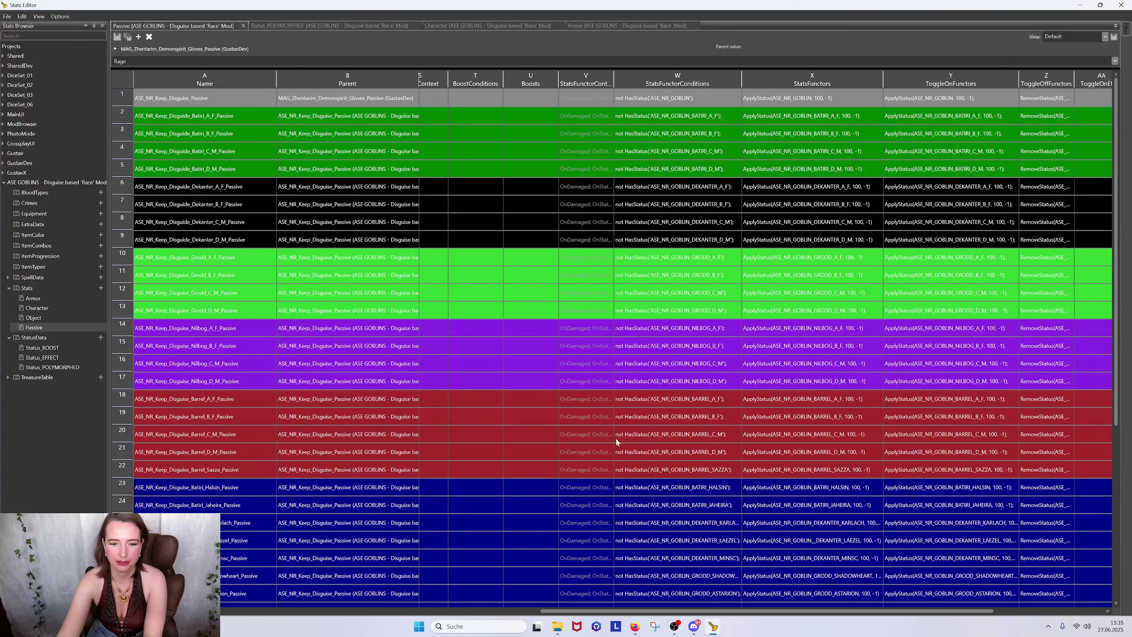
pyautogui.moveTo(597, 611); pyautogui.dragTo(668, 612)
pyautogui.moveTo(922, 85); pyautogui.dragTo(1016, 85)
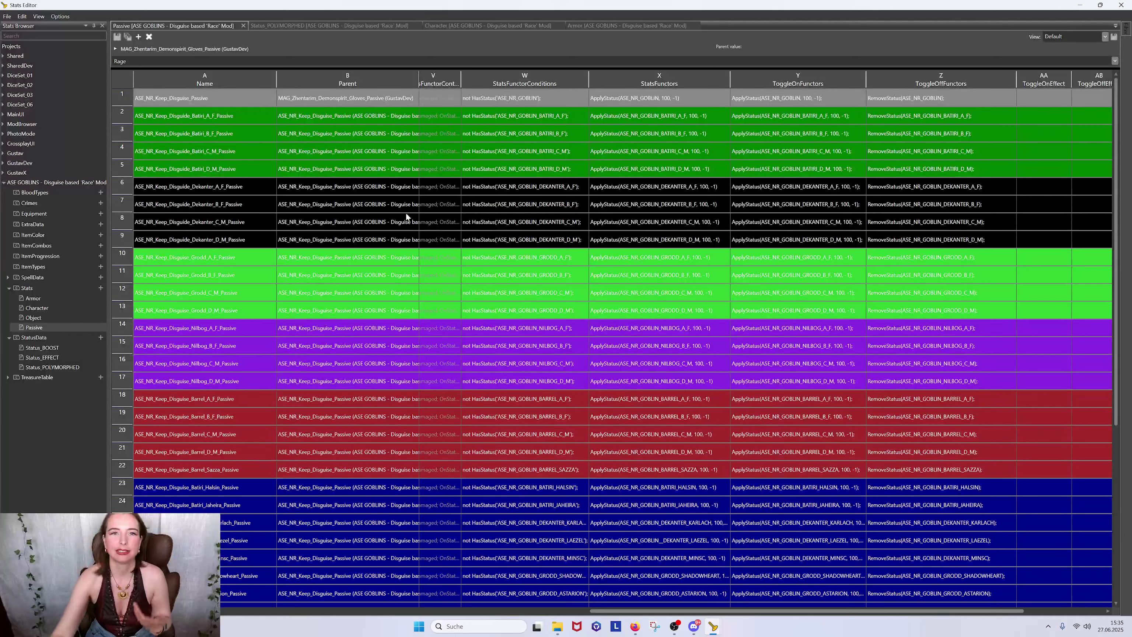
# Compare the StatsFunctorConditions of the base and Batiri disguise passives with the passives' names
pyautogui.click(524, 79)
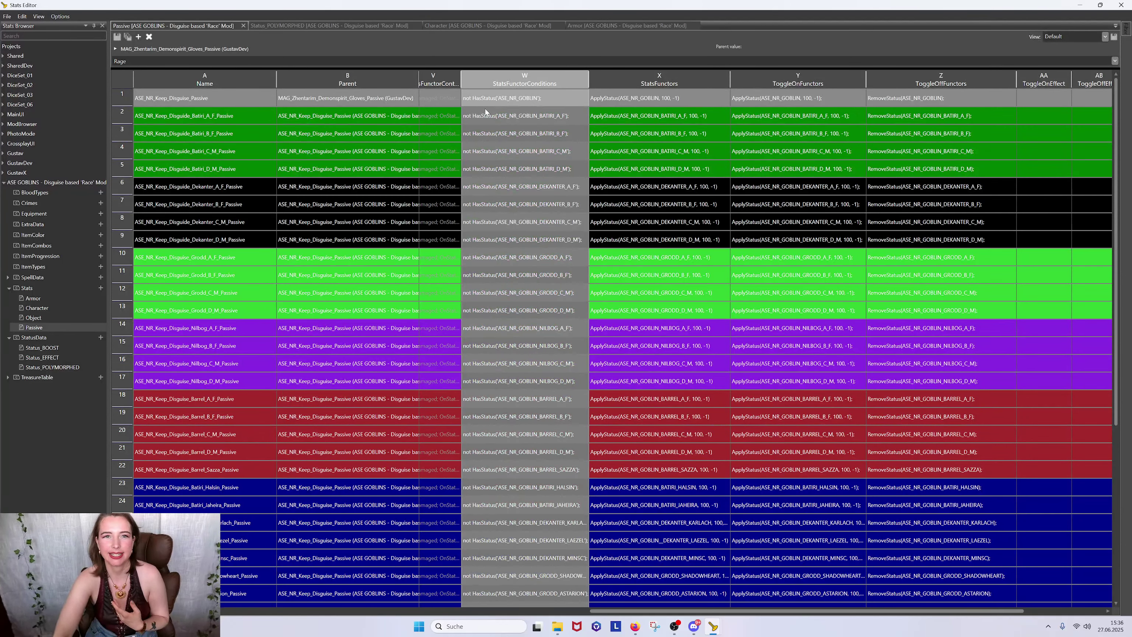
pyautogui.doubleClick(519, 99)
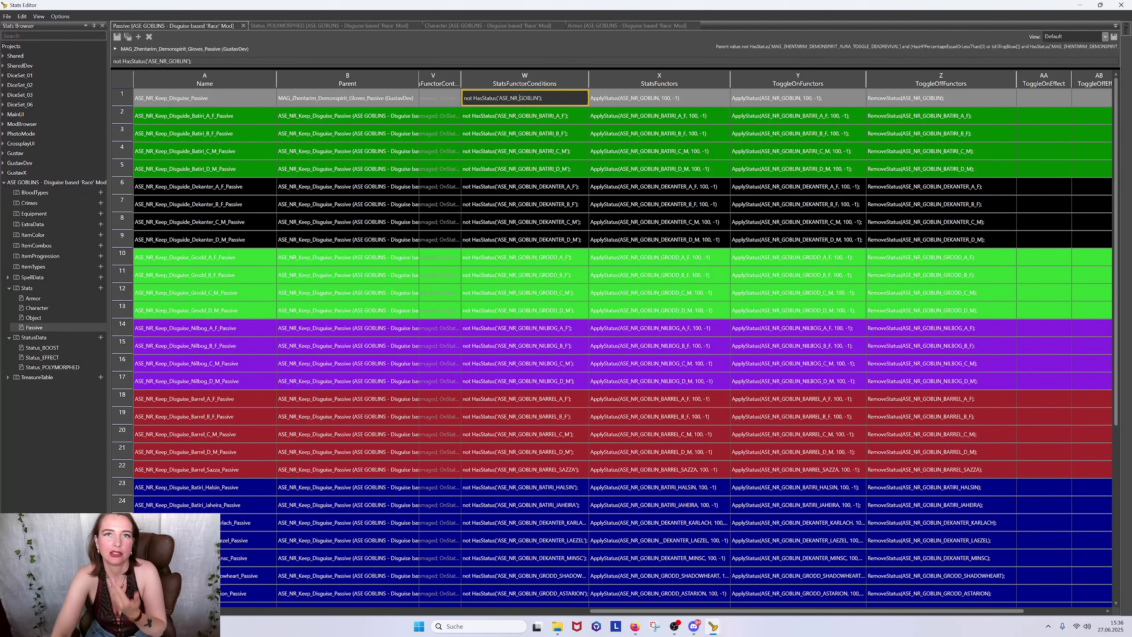
pyautogui.click(533, 116)
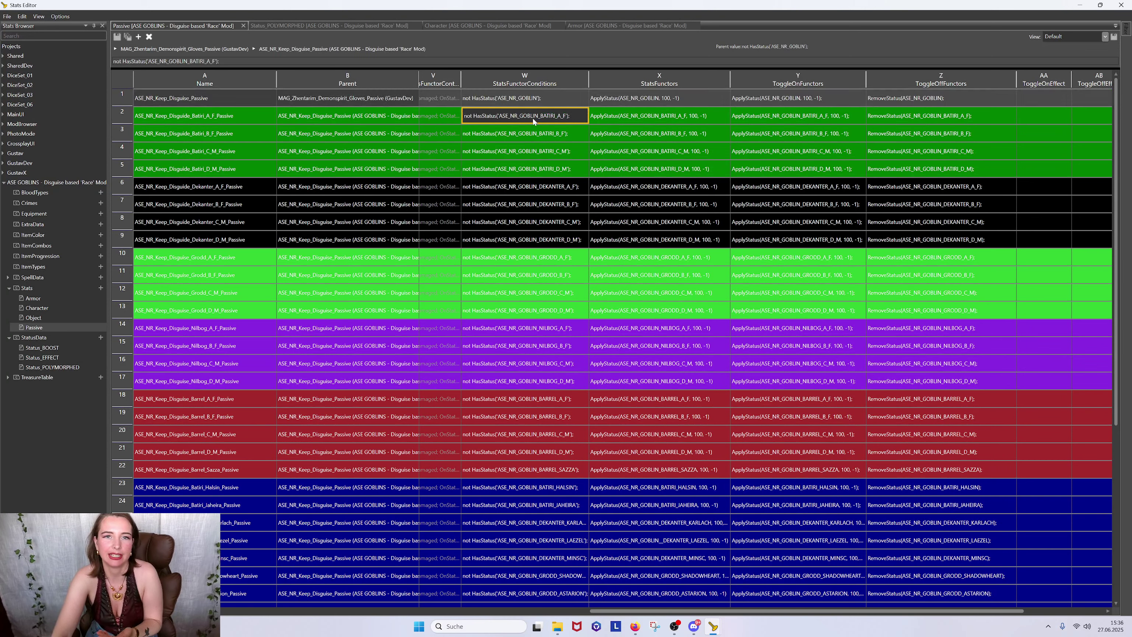
pyautogui.click(176, 129)
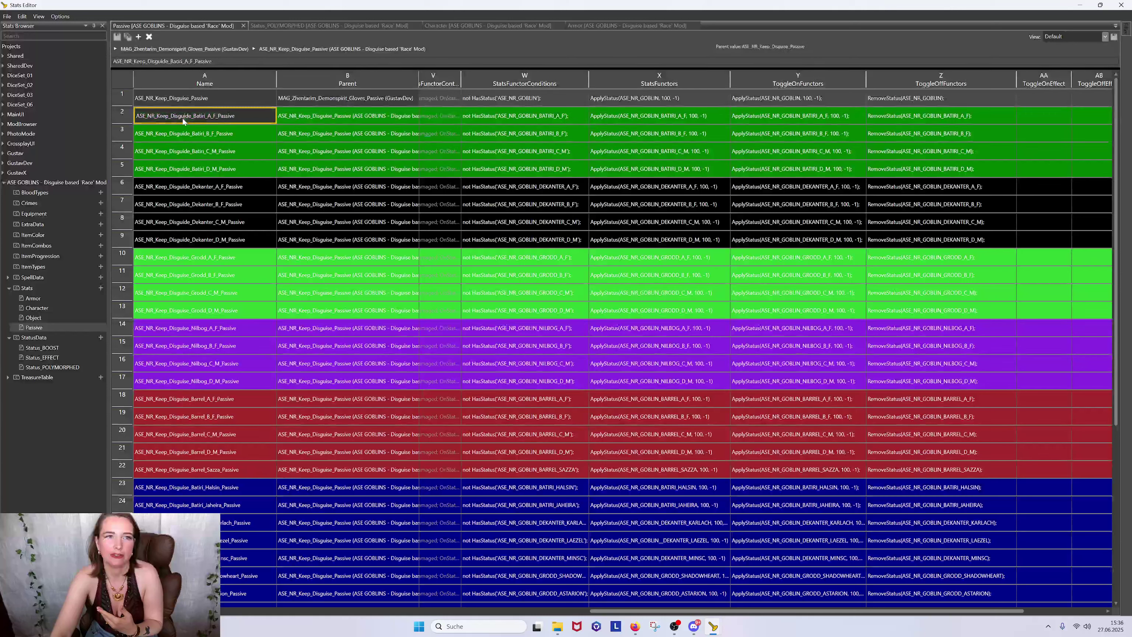
pyautogui.click(502, 147)
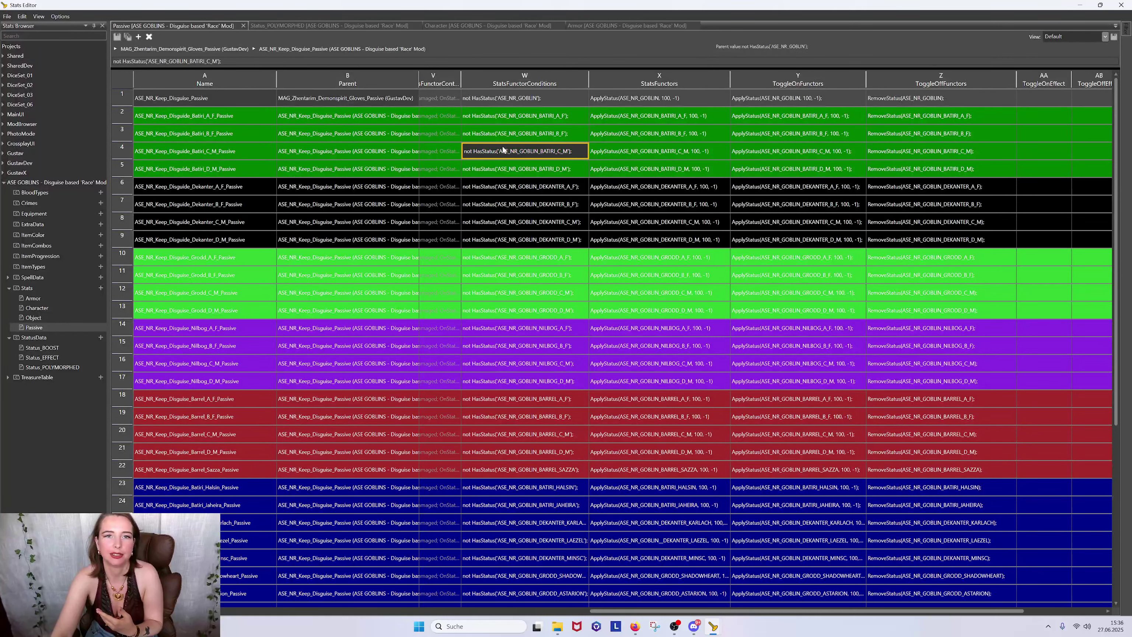
pyautogui.click(250, 155)
pyautogui.click(508, 163)
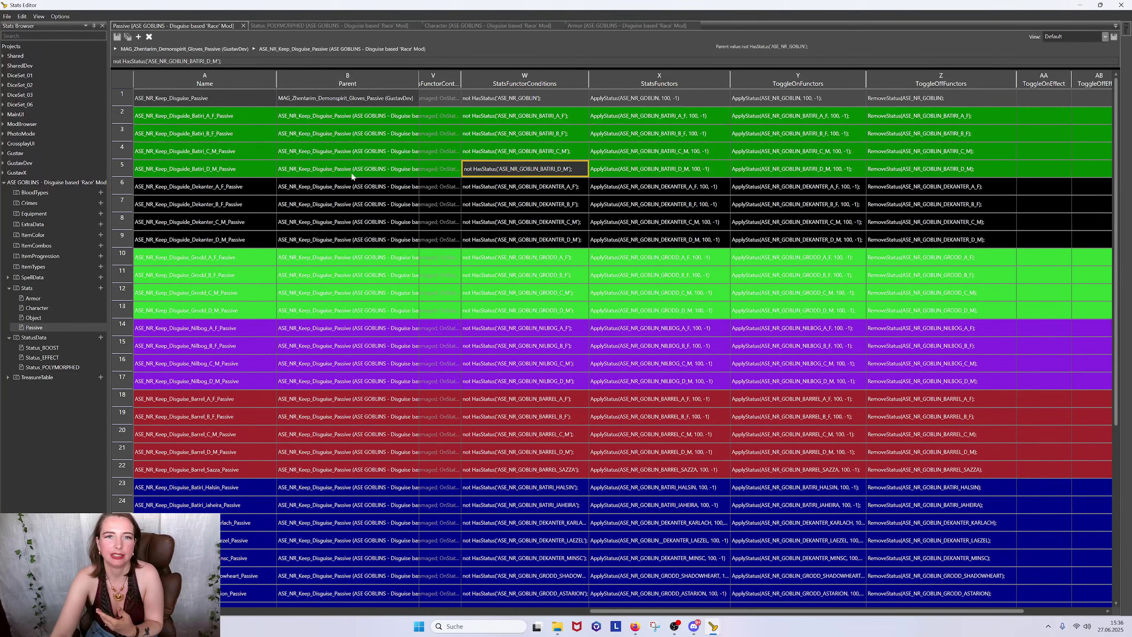
pyautogui.click(214, 167)
# Examine the Batiri A_F passive's StatsFunctors, ToggleOnFunctors and ToggleOffFunctors entries
pyautogui.click(622, 117)
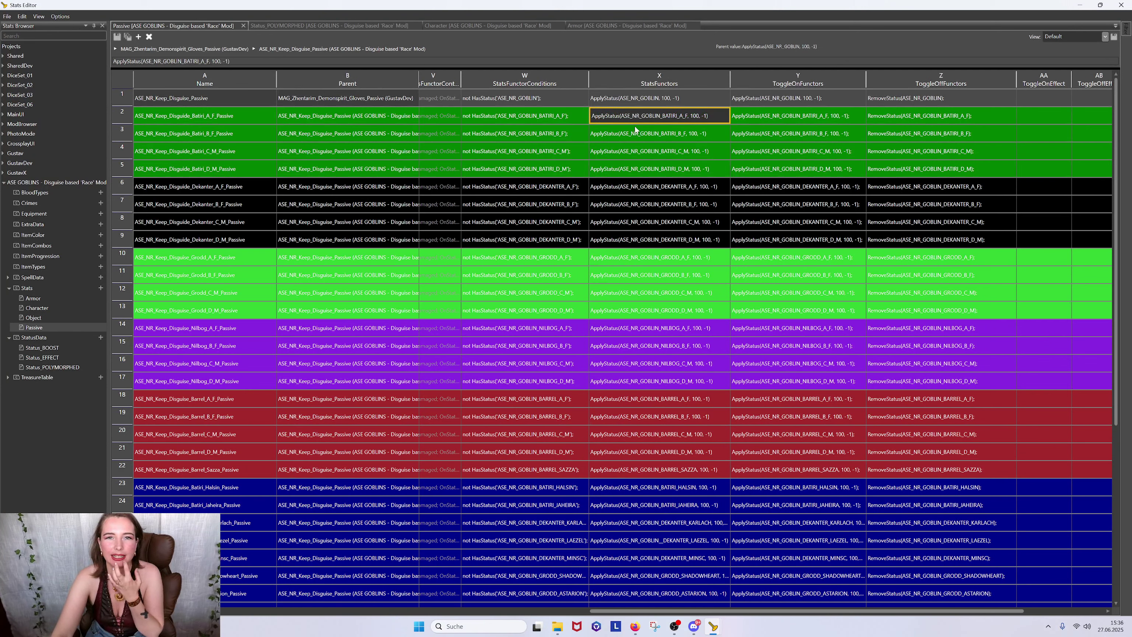
pyautogui.click(668, 78)
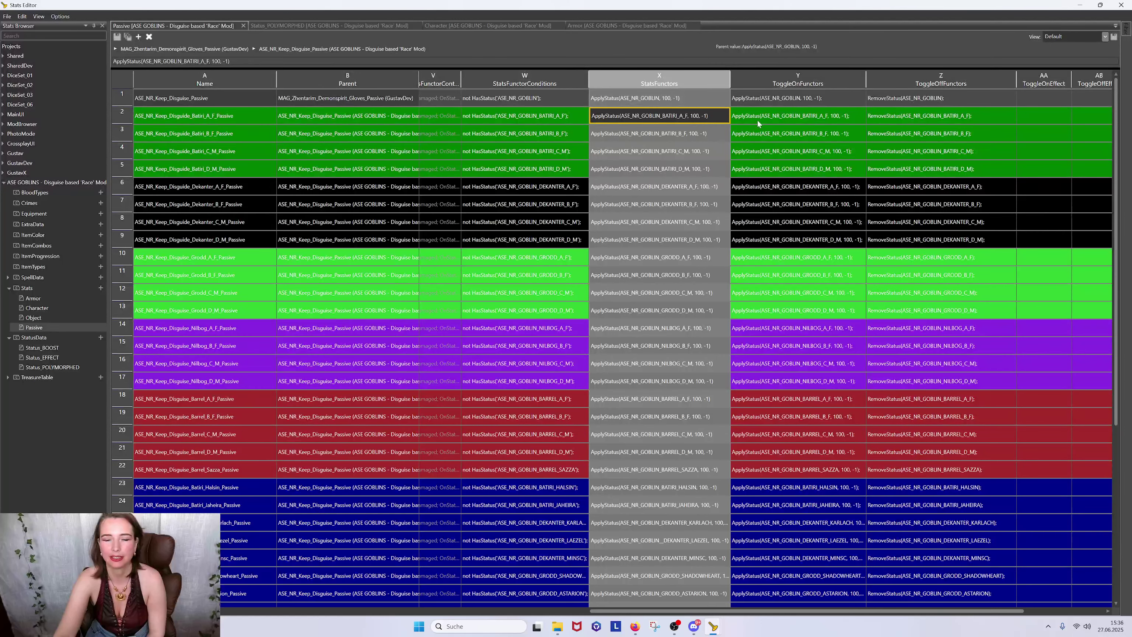
pyautogui.click(807, 75)
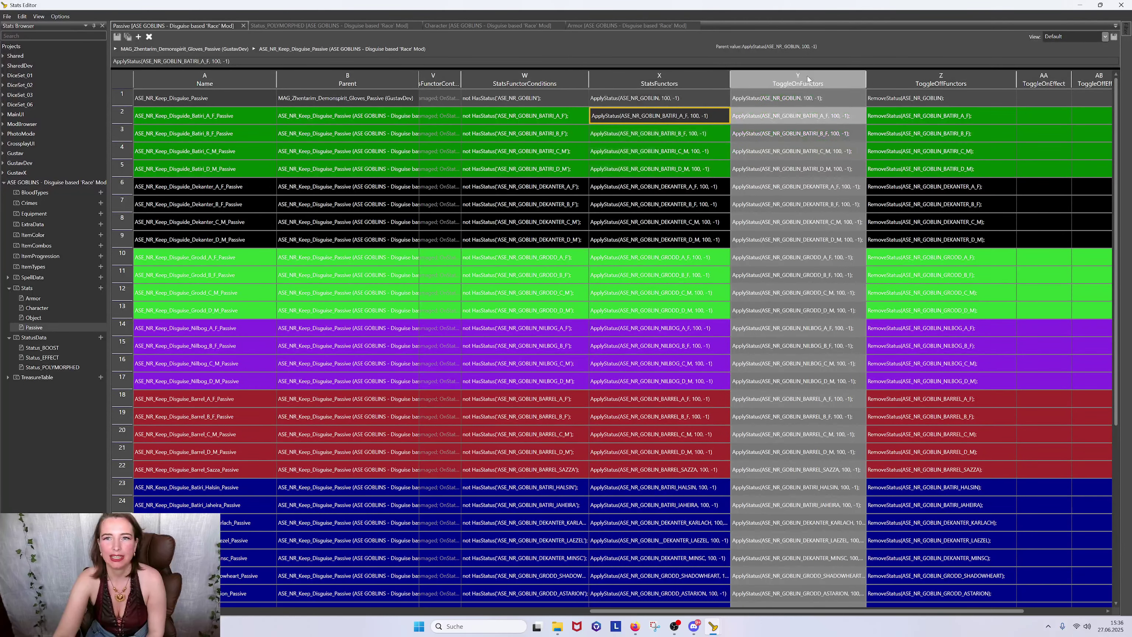
pyautogui.click(791, 116)
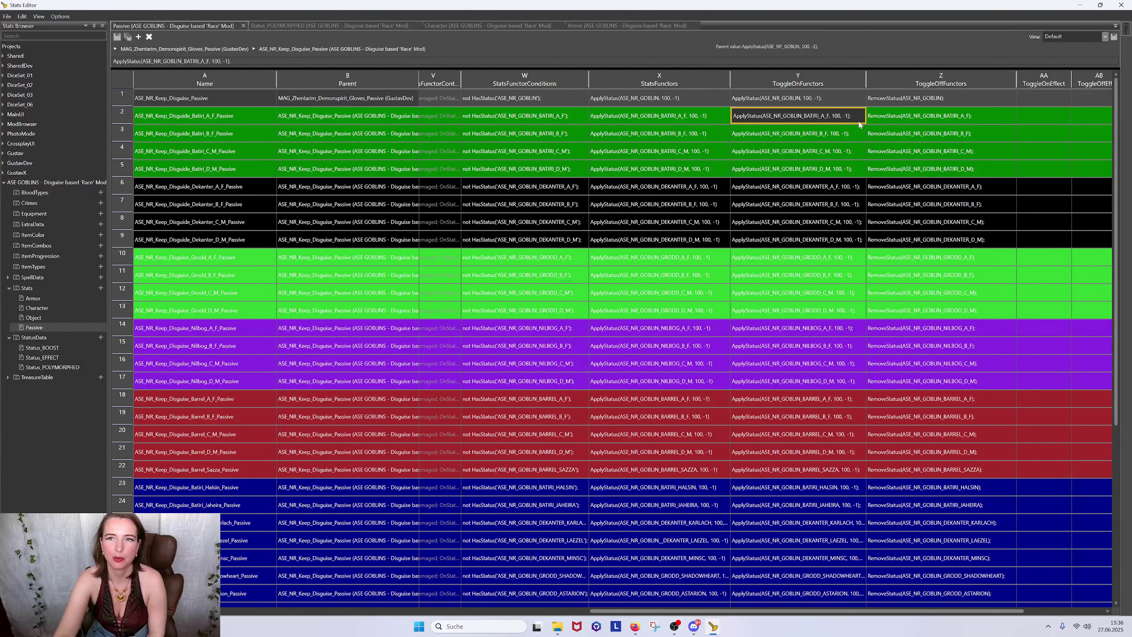
pyautogui.click(914, 119)
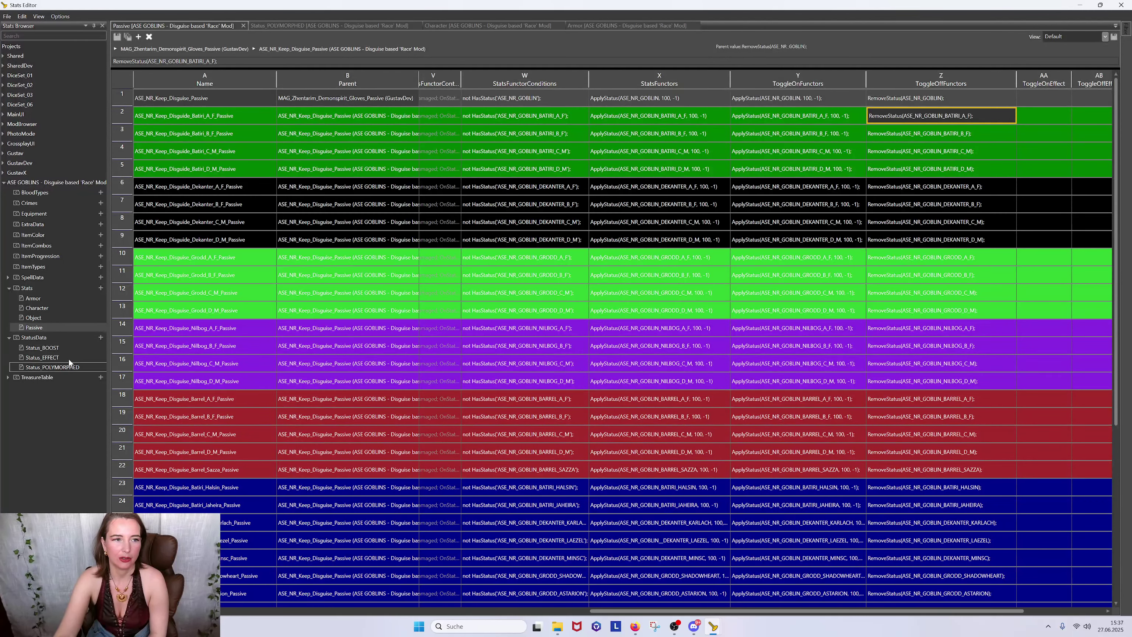
# Open the mod's Status_POLYMORPHED data and widen the Name column to fit the full status names
pyautogui.click(60, 366)
pyautogui.doubleClick(59, 367)
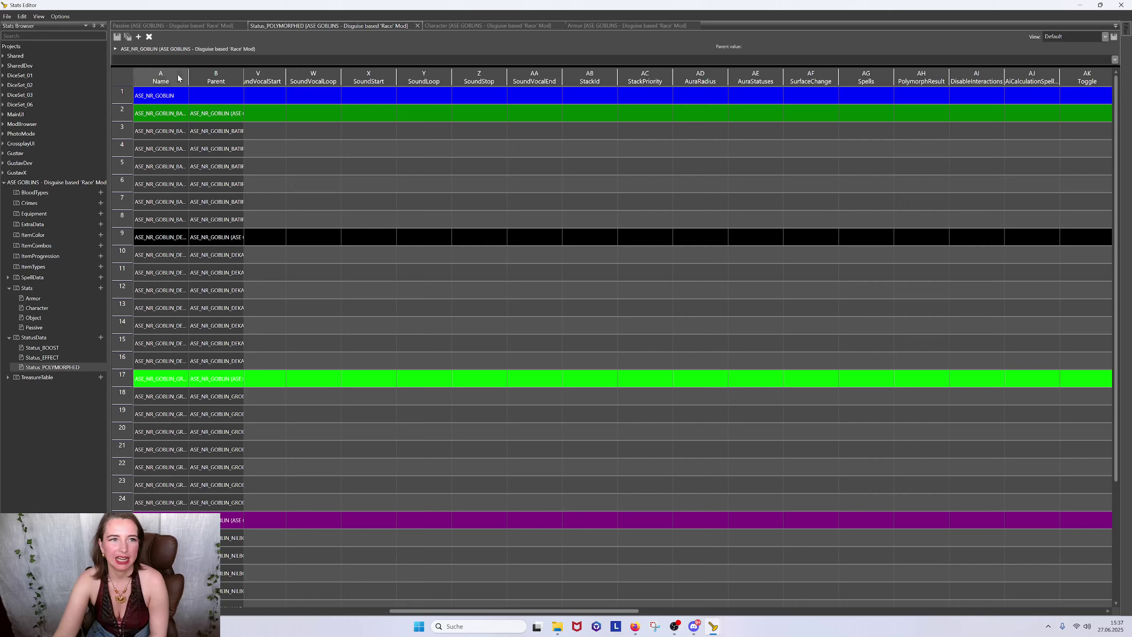
pyautogui.moveTo(187, 73); pyautogui.dragTo(302, 85)
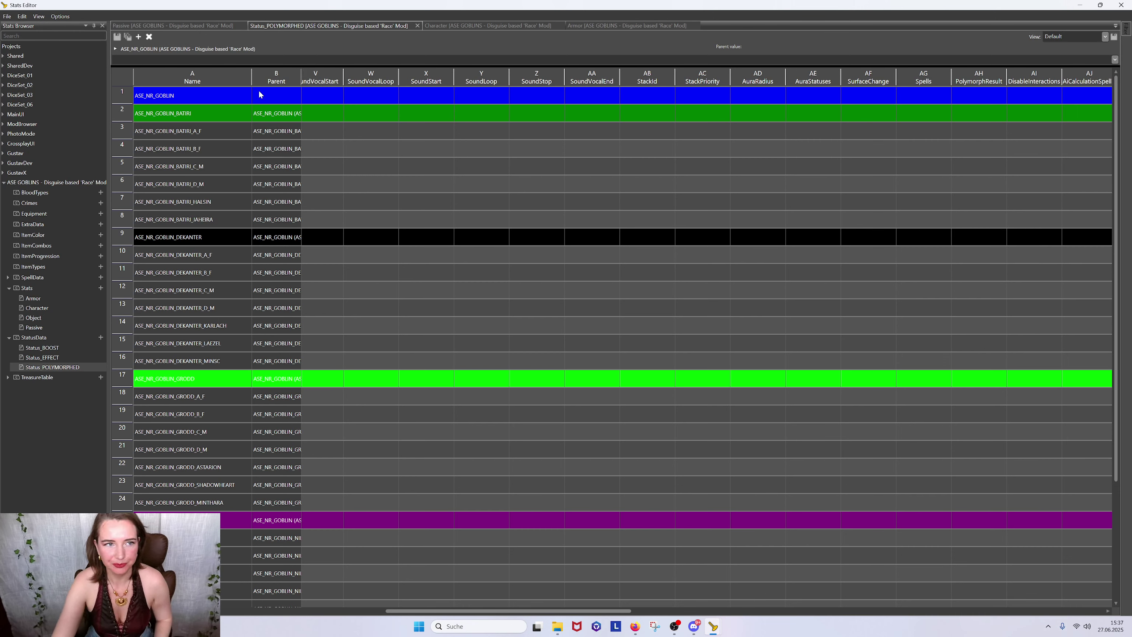
# Check the display names of the base ASE_NR_GOBLIN and ASE_NR_GOBLIN_BATIRI statuses
pyautogui.click(194, 98)
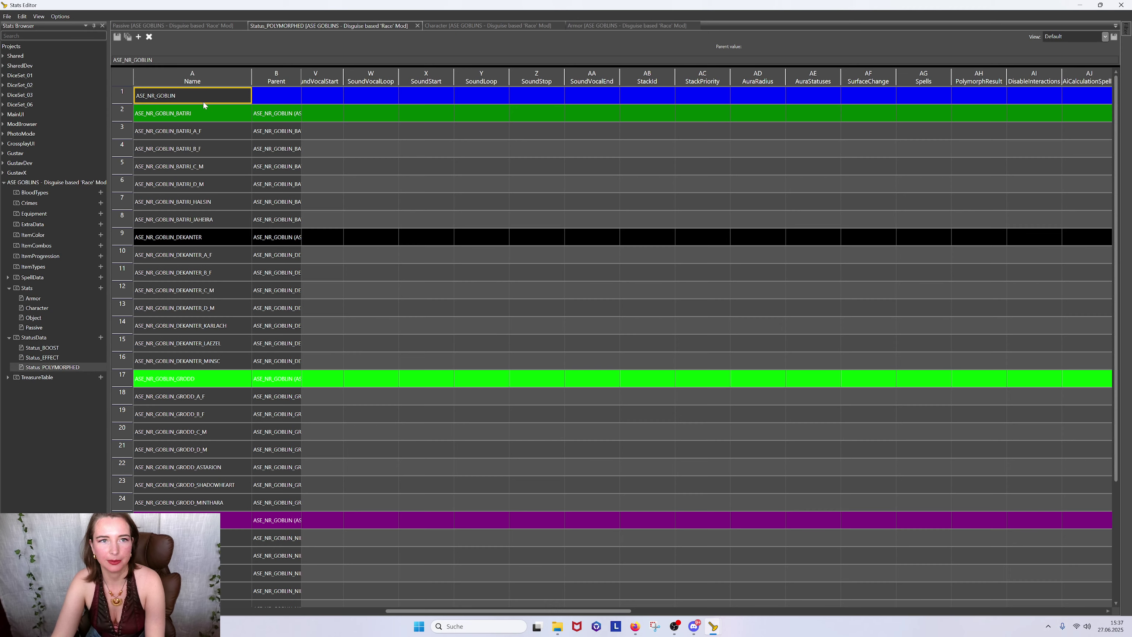
pyautogui.press('Right')
pyautogui.press('Right')
pyautogui.press('Right')
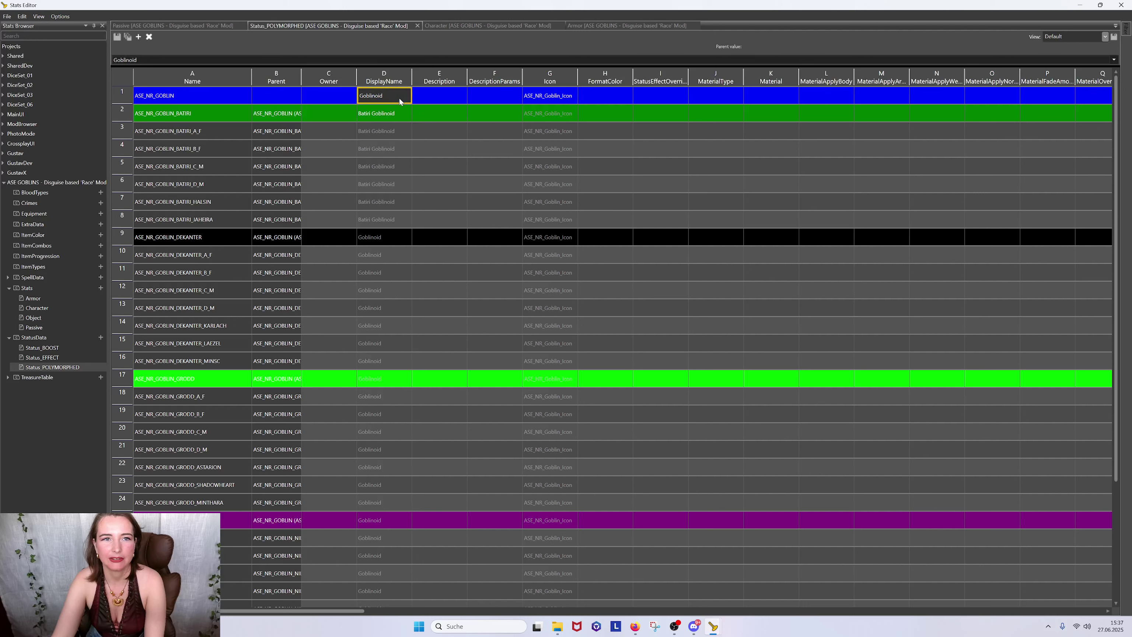
pyautogui.click(401, 114)
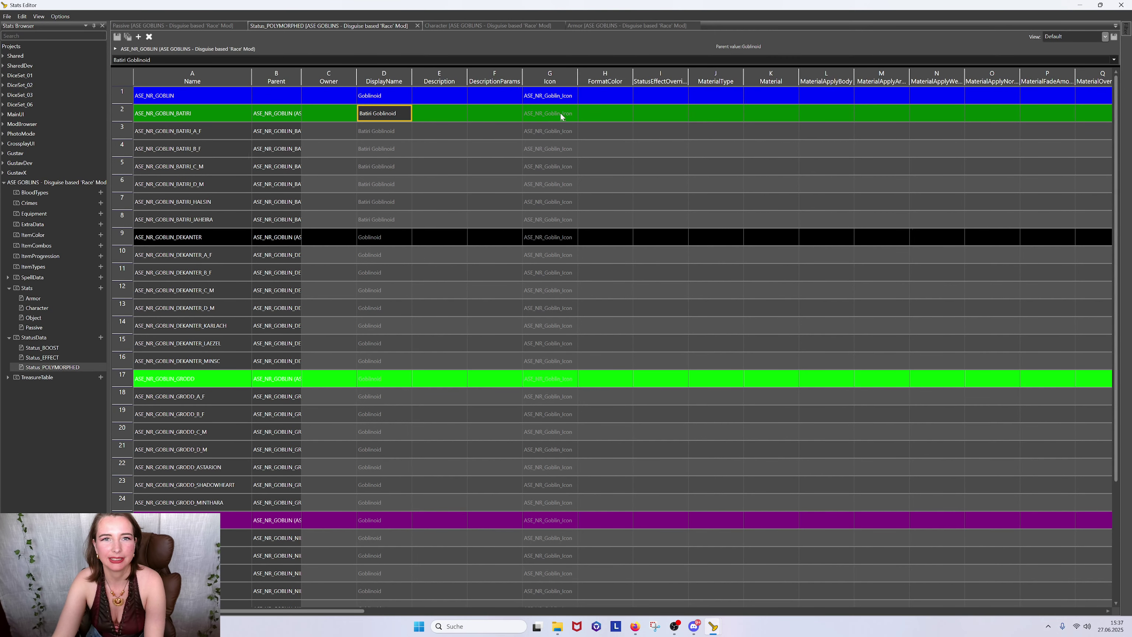
# Examine the ASE_NR_GOBLIN status's fields from its Icon across to its Boosts and Passives
pyautogui.click(557, 98)
pyautogui.press('Right')
pyautogui.press('Right')
pyautogui.press('Right')
pyautogui.press('Right')
pyautogui.press('Right')
pyautogui.press('Right')
pyautogui.press('Right')
pyautogui.press('Right')
pyautogui.press('Right')
pyautogui.press('Right')
pyautogui.press('Right')
pyautogui.press('Right')
pyautogui.press('Right')
pyautogui.press('Right')
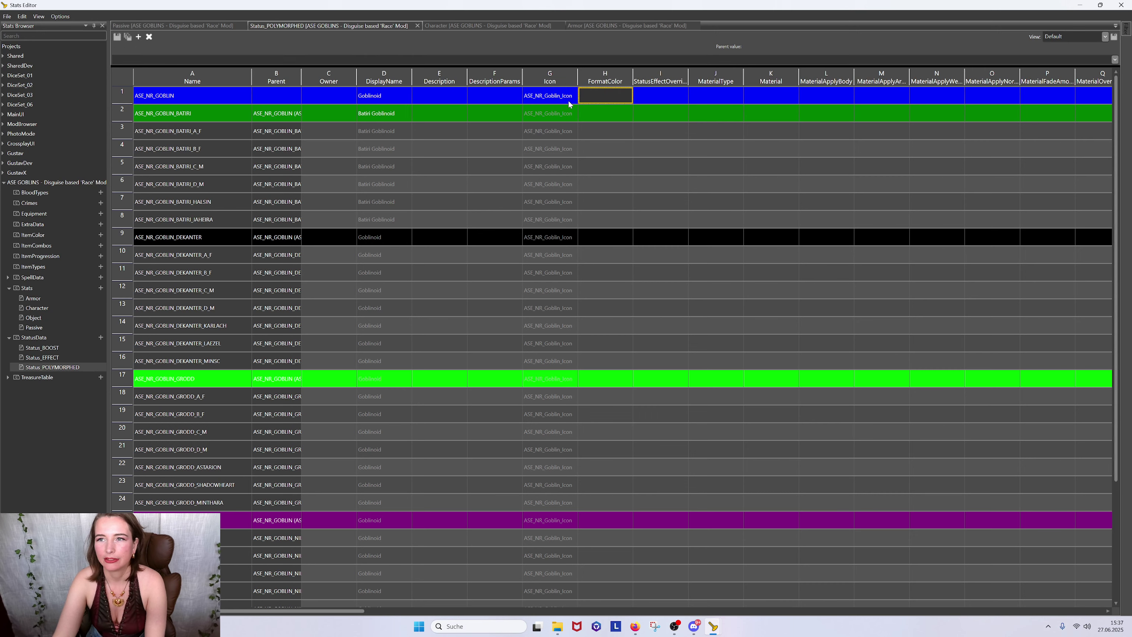
pyautogui.press('Right')
pyautogui.press('Right')
pyautogui.press('Right')
pyautogui.press('Right')
pyautogui.press('Right')
pyautogui.press('Right')
pyautogui.press('Right')
pyautogui.press('Right')
pyautogui.press('Right')
pyautogui.press('Right')
pyautogui.press('Right')
pyautogui.press('Right')
pyautogui.press('Right')
pyautogui.press('Right')
pyautogui.press('Right')
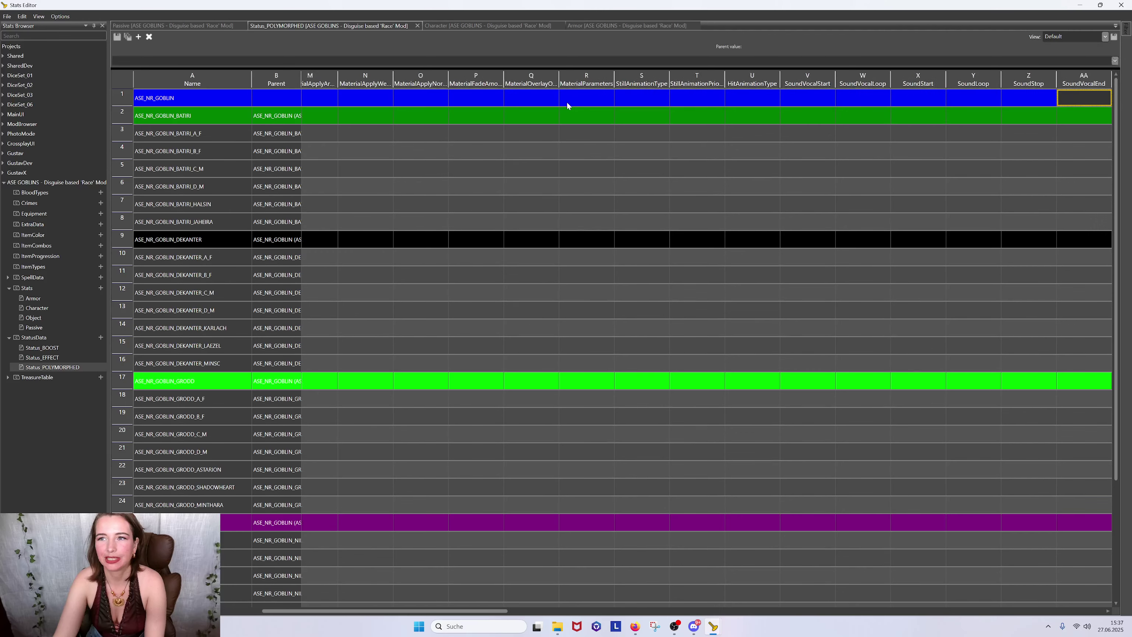
pyautogui.press('Right')
pyautogui.press('Right')
pyautogui.press('Right')
pyautogui.press('Right')
pyautogui.press('Right')
pyautogui.press('Right')
pyautogui.press('Right')
pyautogui.press('Right')
pyautogui.press('Right')
pyautogui.press('Right')
pyautogui.press('Right')
pyautogui.press('Right')
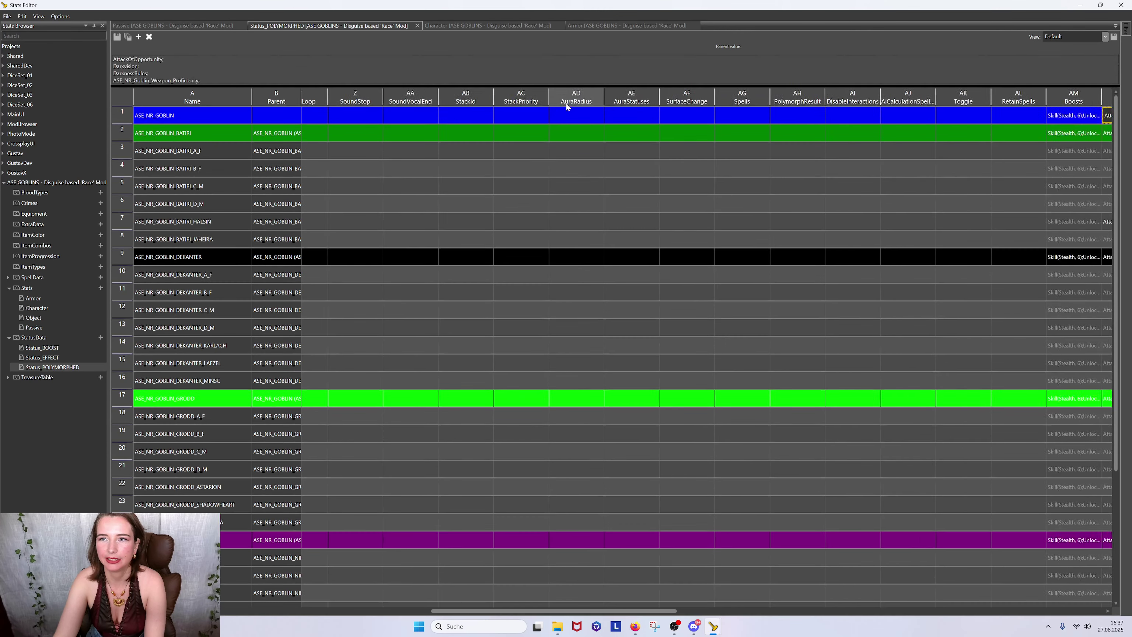
# Check the ASE_NR_GOBLIN status's fields after Passives through to BeamEffect, and highlight the whole TemplateID column
pyautogui.press('Right')
pyautogui.press('Right')
pyautogui.press('Right')
pyautogui.press('Right')
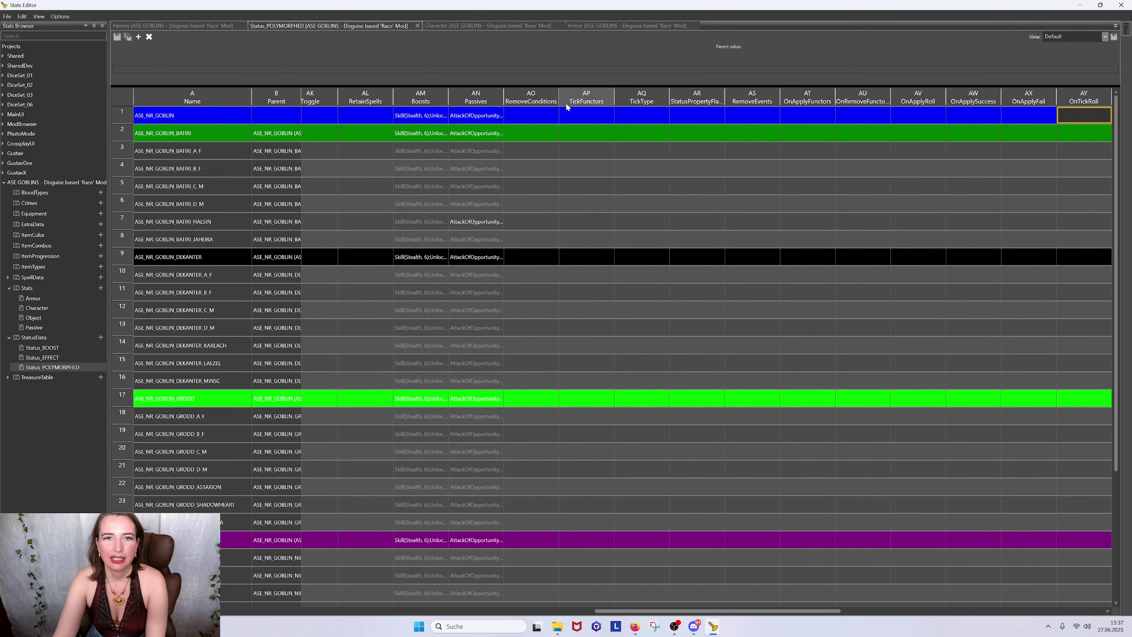
pyautogui.press('Right')
pyautogui.press('Right')
pyautogui.press('Right')
pyautogui.press('Right')
pyautogui.press('Right')
pyautogui.press('Right')
pyautogui.press('Right')
pyautogui.press('Right')
pyautogui.press('Right')
pyautogui.press('Right')
pyautogui.press('Right')
pyautogui.press('Right')
pyautogui.press('Right')
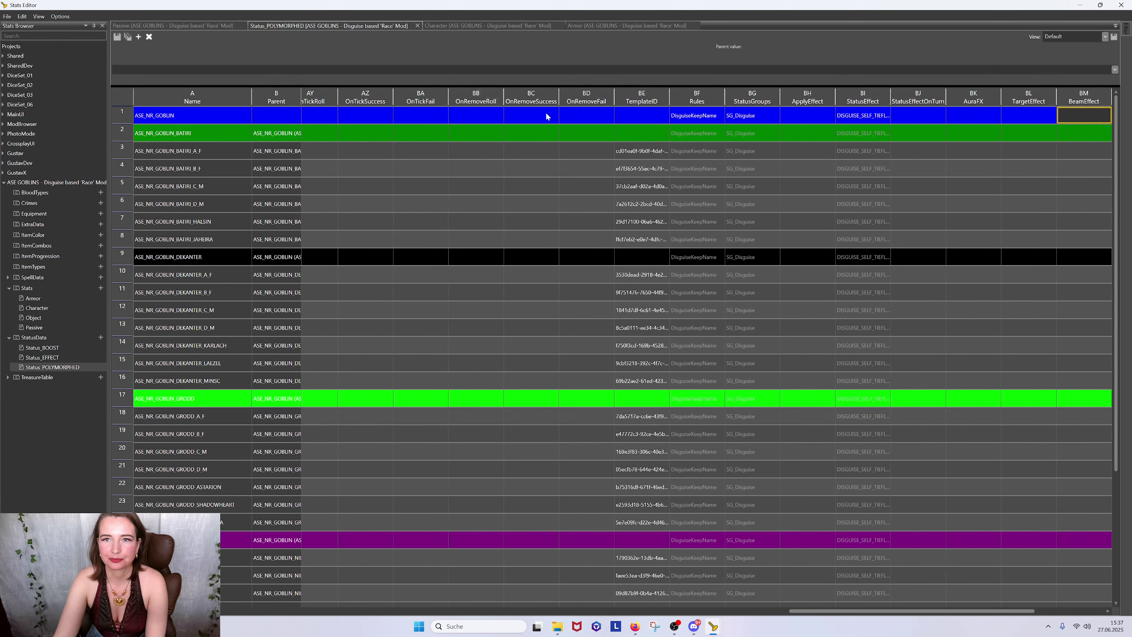
pyautogui.click(642, 102)
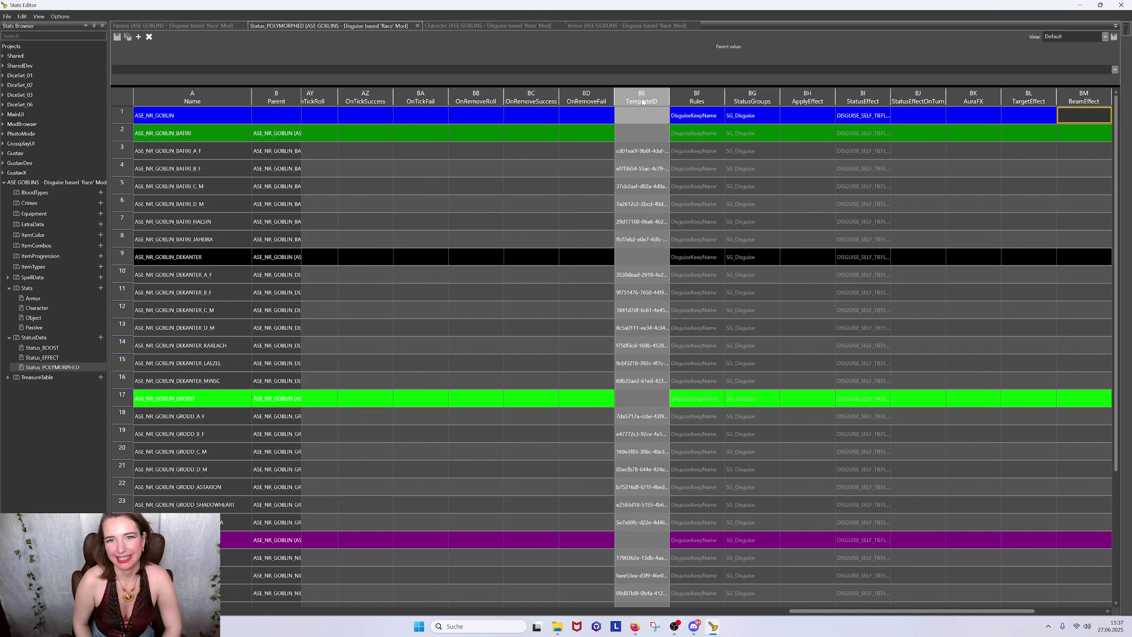
# Compare the TemplateID values with the status names for the Batiri statuses, from ASE_NR_GOBLIN_BATIRI_A_F to ASE_NR_GOBLIN_BATIRI_HALSIN
pyautogui.click(619, 149)
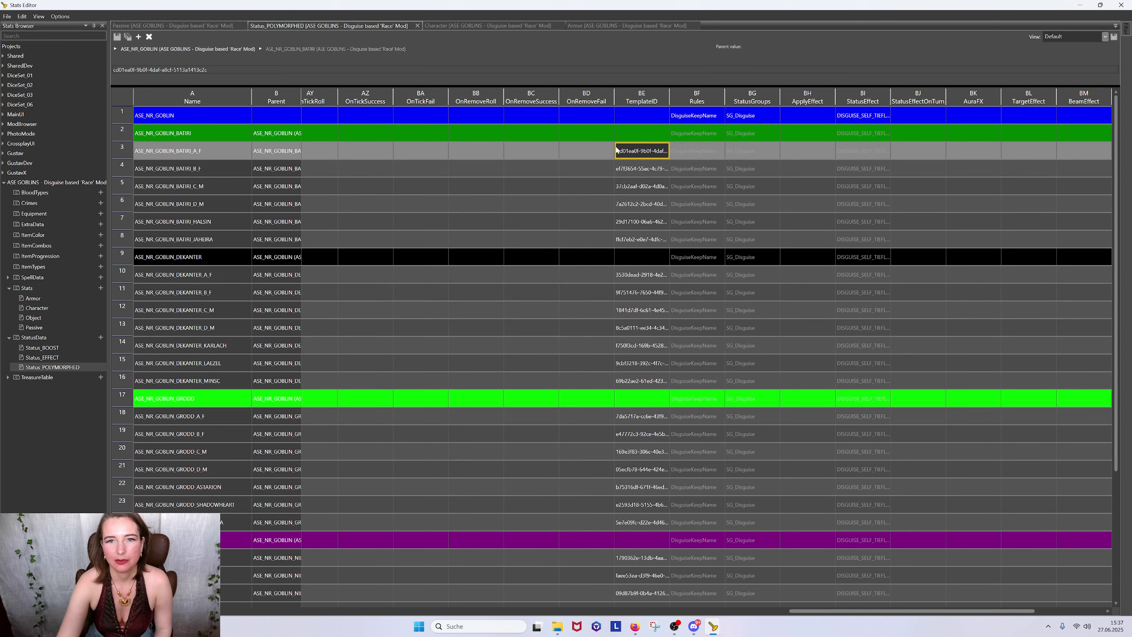
pyautogui.press('Home')
pyautogui.click(645, 153)
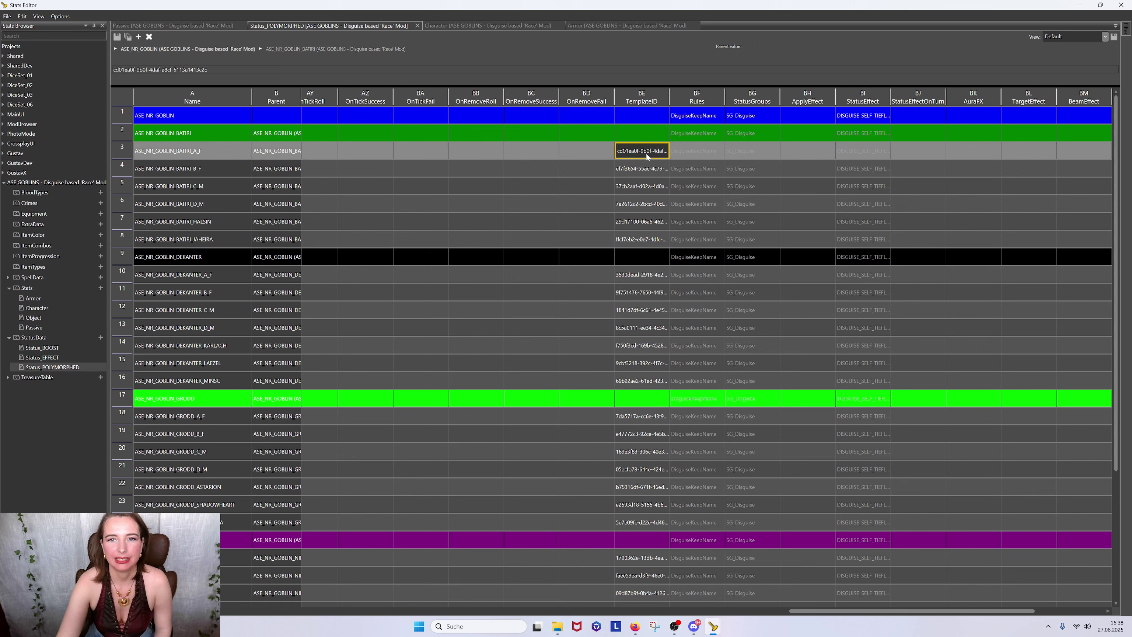
pyautogui.click(641, 170)
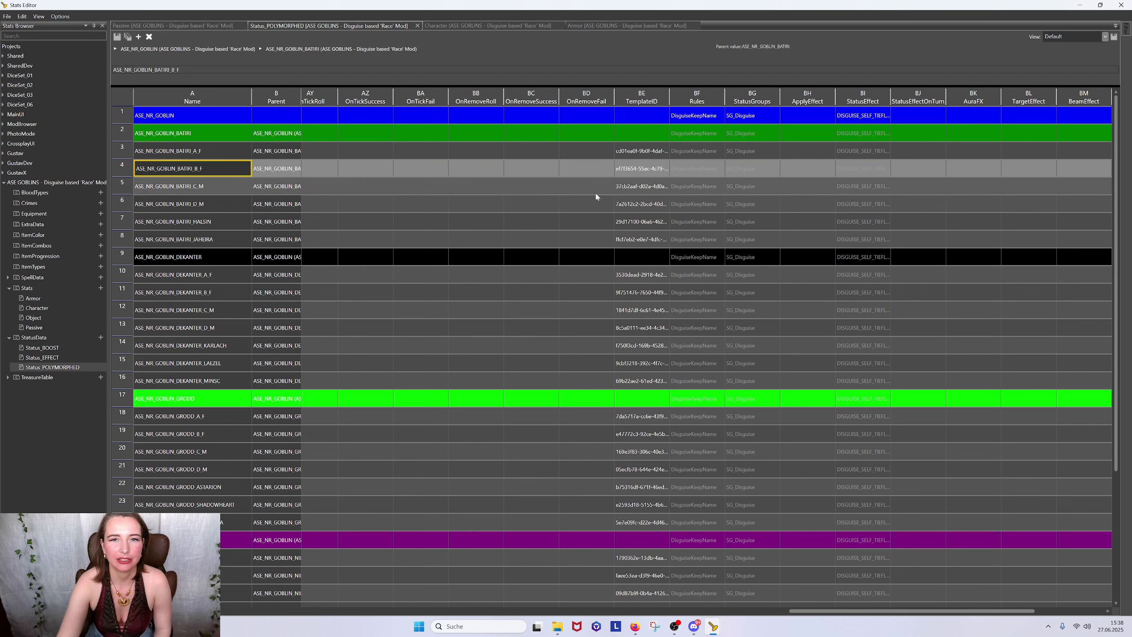
pyautogui.click(637, 186)
pyautogui.click(205, 186)
pyautogui.click(650, 215)
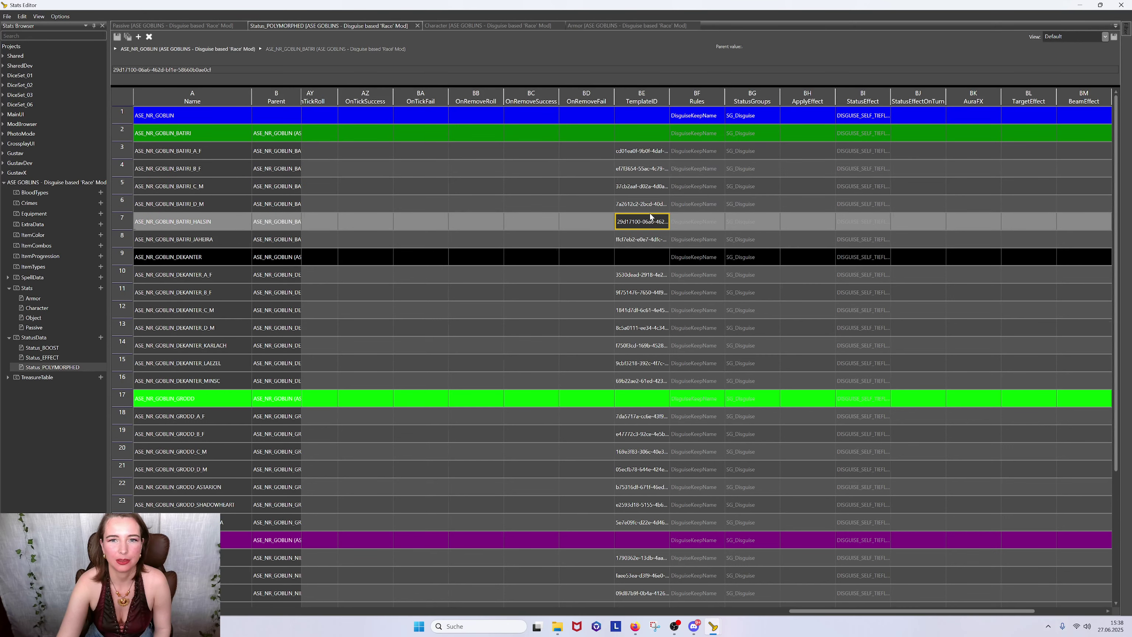
pyautogui.click(639, 206)
pyautogui.click(216, 212)
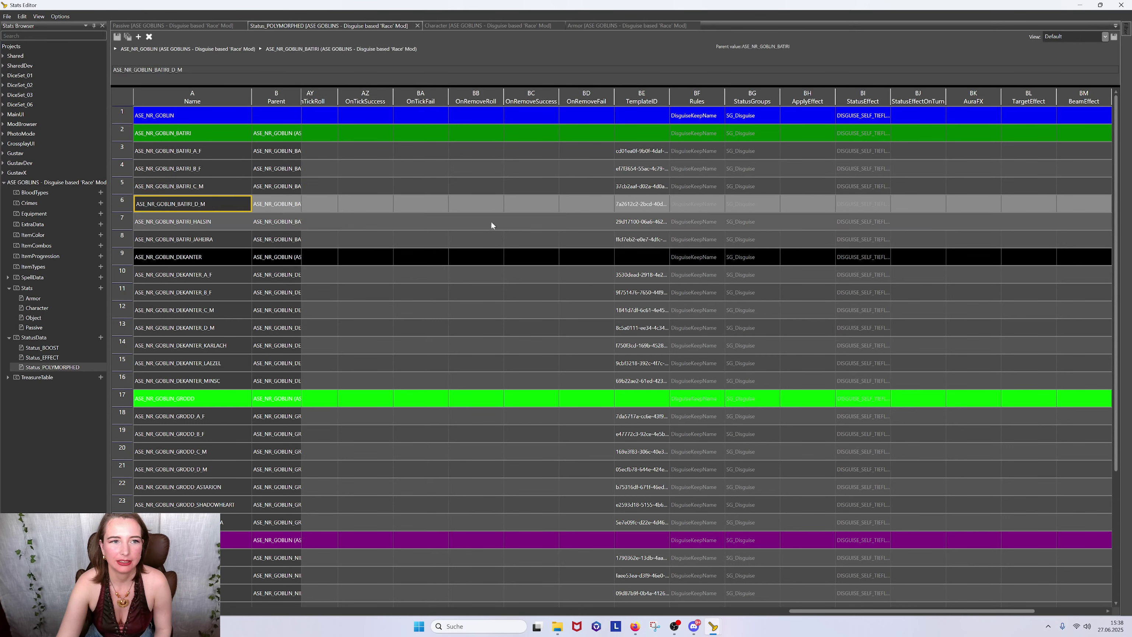
pyautogui.click(634, 225)
pyautogui.click(204, 224)
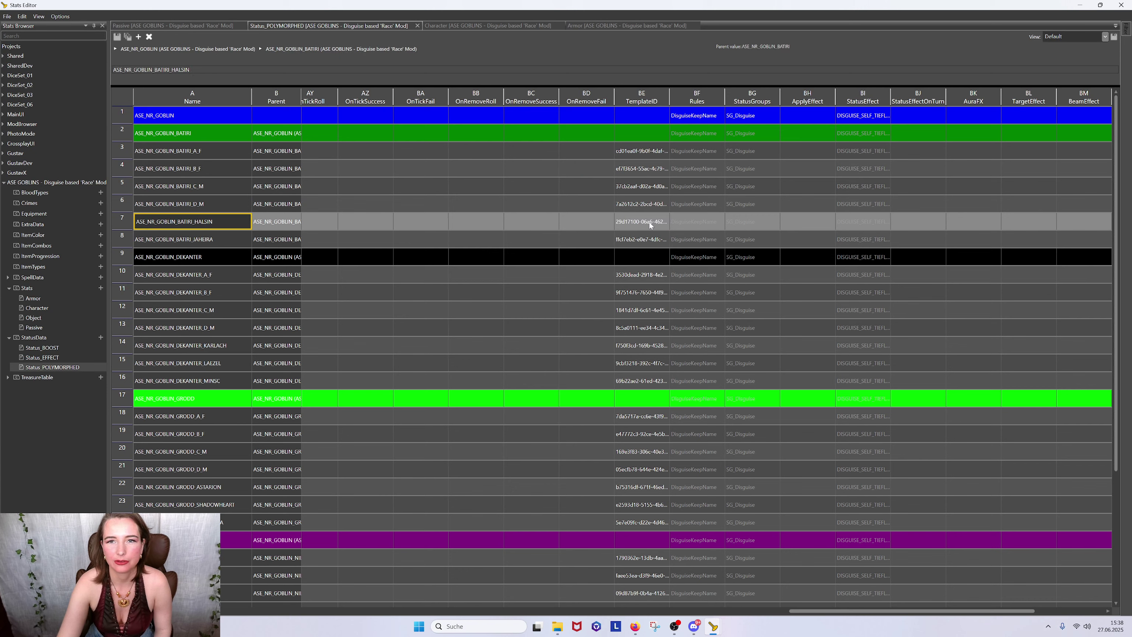
# Check the Rules, StatusGroups and StatusEffect fields of the base ASE_NR_GOBLIN status
pyautogui.click(700, 115)
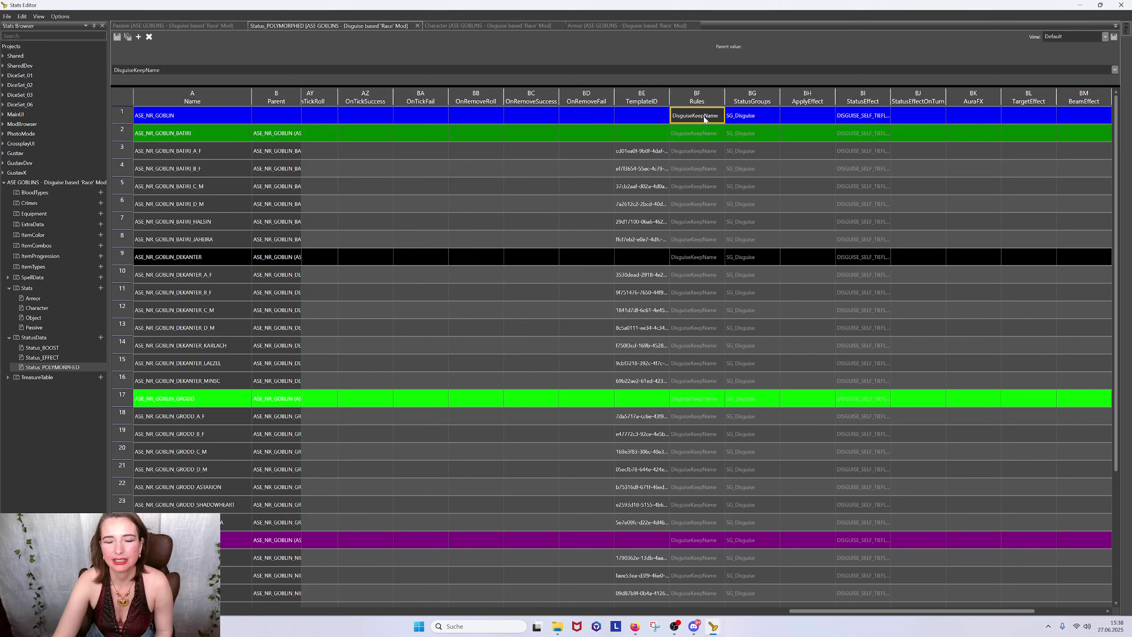
pyautogui.click(757, 116)
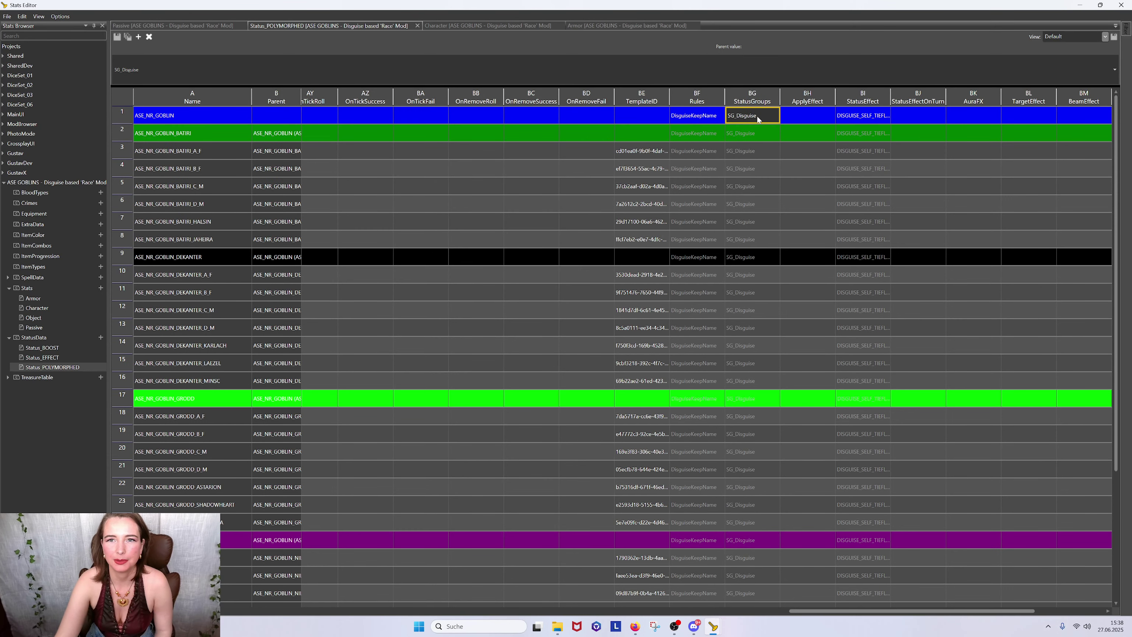
pyautogui.click(866, 116)
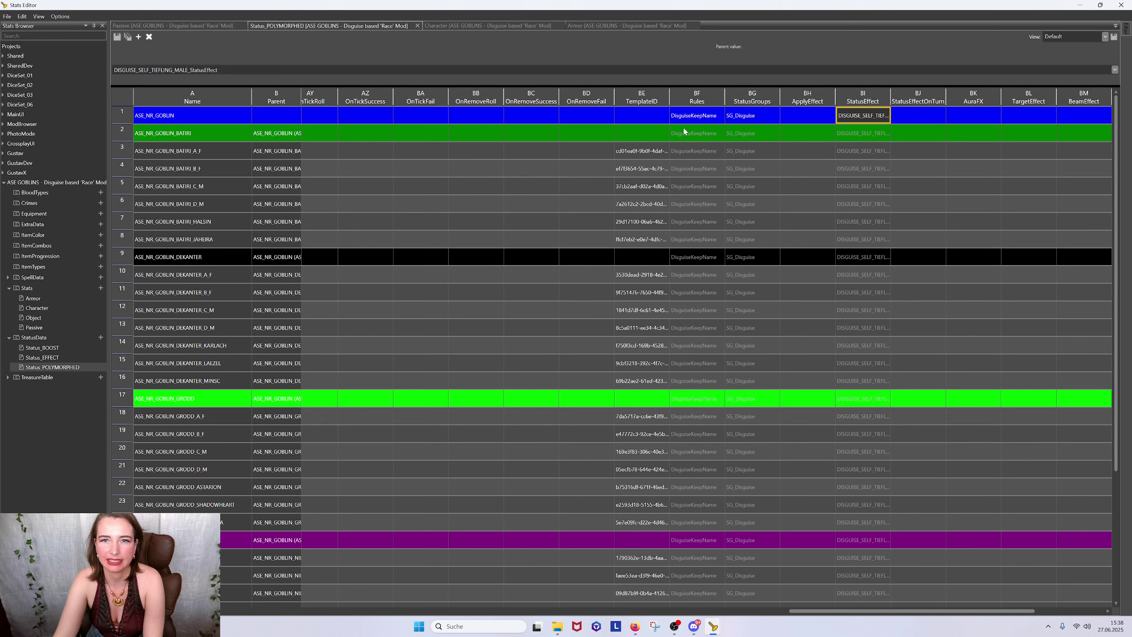
# Return to the Boosts column and compare the base ASE_NR_GOBLIN status with the DEKANTER and GRODD parent statuses
pyautogui.press('Left')
pyautogui.press('Left')
pyautogui.press('Left')
pyautogui.press('Left')
pyautogui.press('Left')
pyautogui.press('Left')
pyautogui.press('Left')
pyautogui.press('Left')
pyautogui.press('Left')
pyautogui.press('Left')
pyautogui.press('Left')
pyautogui.press('Left')
pyautogui.press('Left')
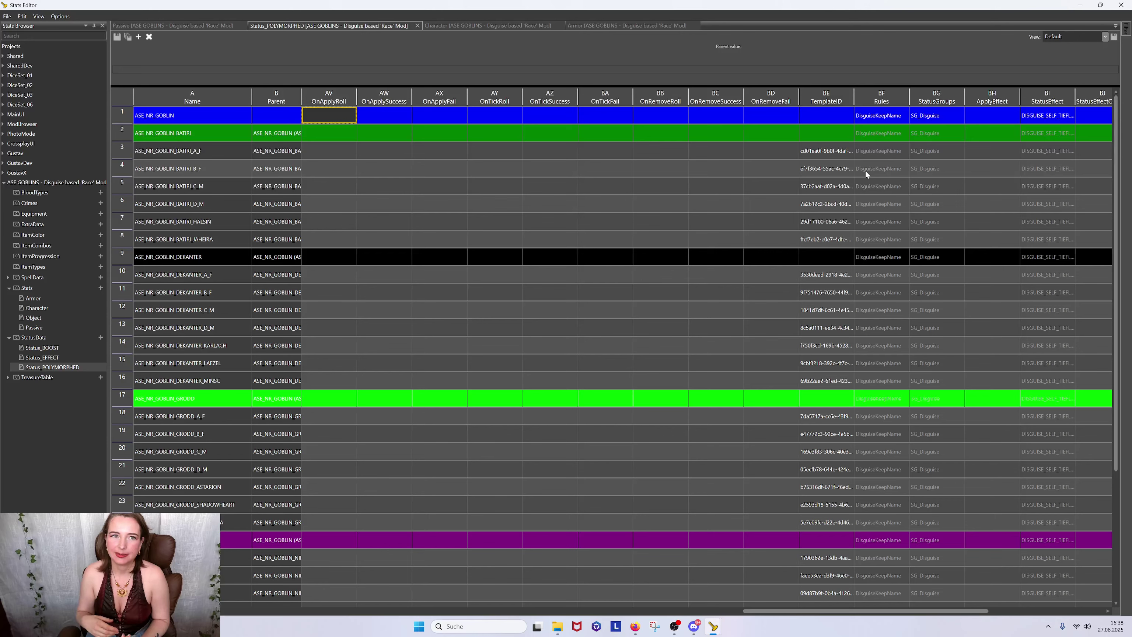
pyautogui.press('Left')
pyautogui.press('Left')
pyautogui.press('Left')
pyautogui.press('Left')
pyautogui.press('Left')
pyautogui.press('Left')
pyautogui.press('Left')
pyautogui.press('Left')
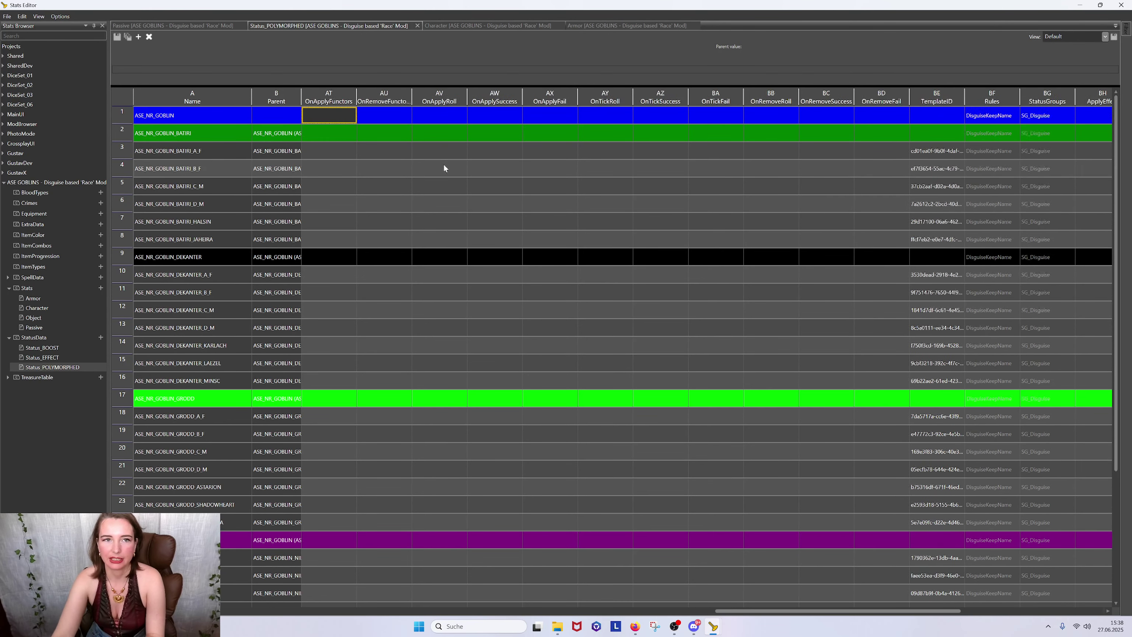
pyautogui.press('Left')
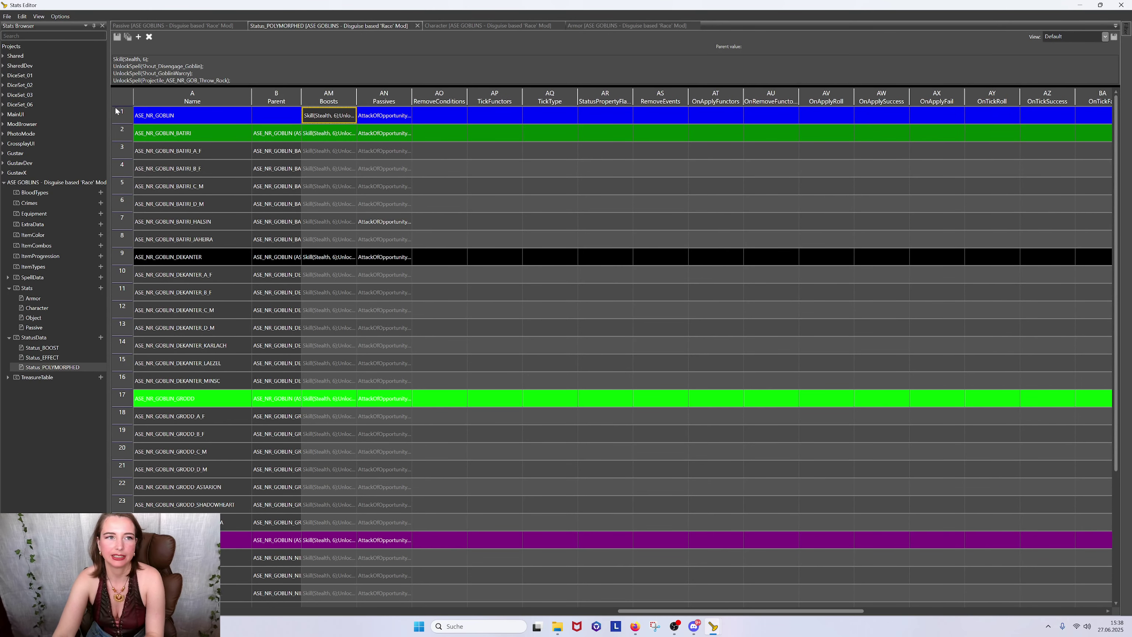
pyautogui.click(188, 120)
pyautogui.click(226, 263)
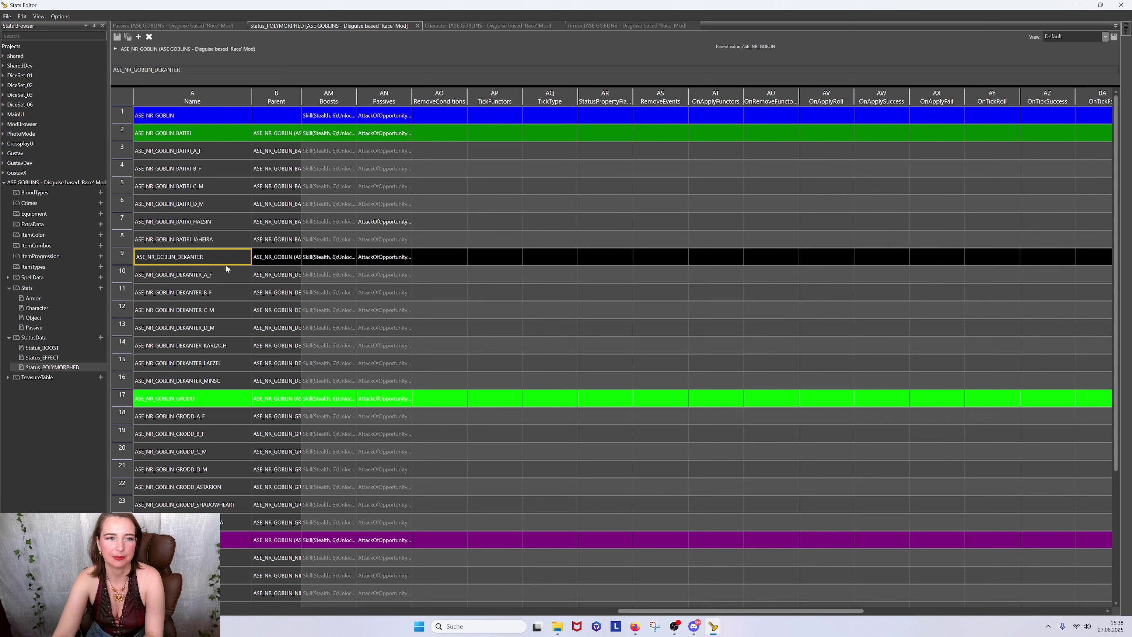
pyautogui.click(214, 398)
pyautogui.click(192, 115)
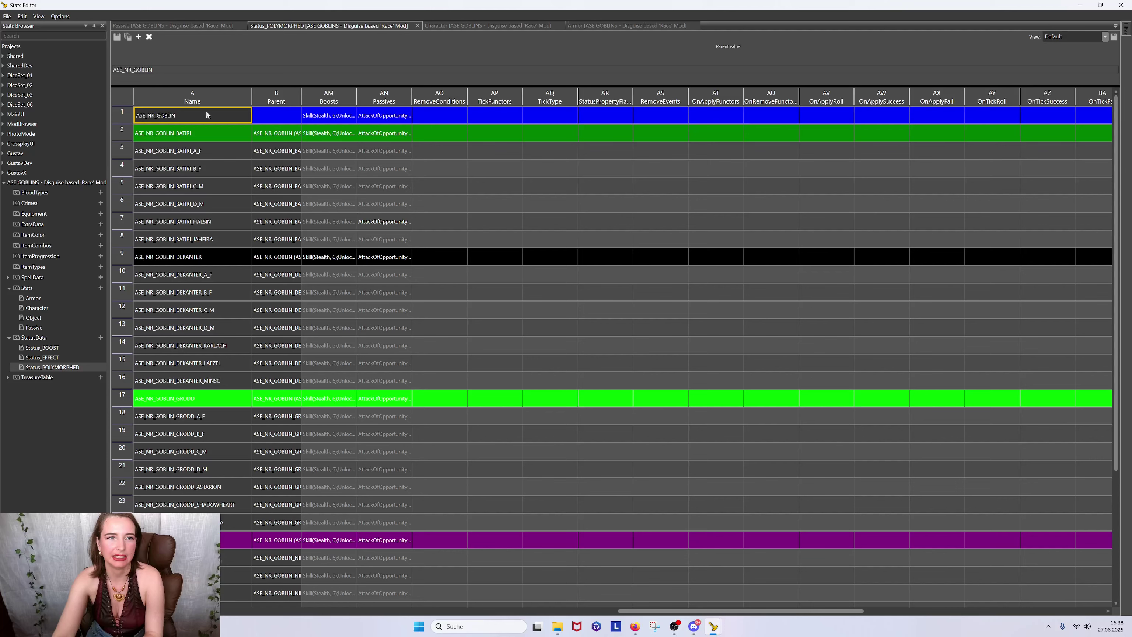
# Widen the Boosts column and examine the ASE_NR_GOBLIN status's skill and spell unlocks, followed by its Passives
pyautogui.moveTo(356, 105); pyautogui.dragTo(643, 104)
pyautogui.click(406, 117)
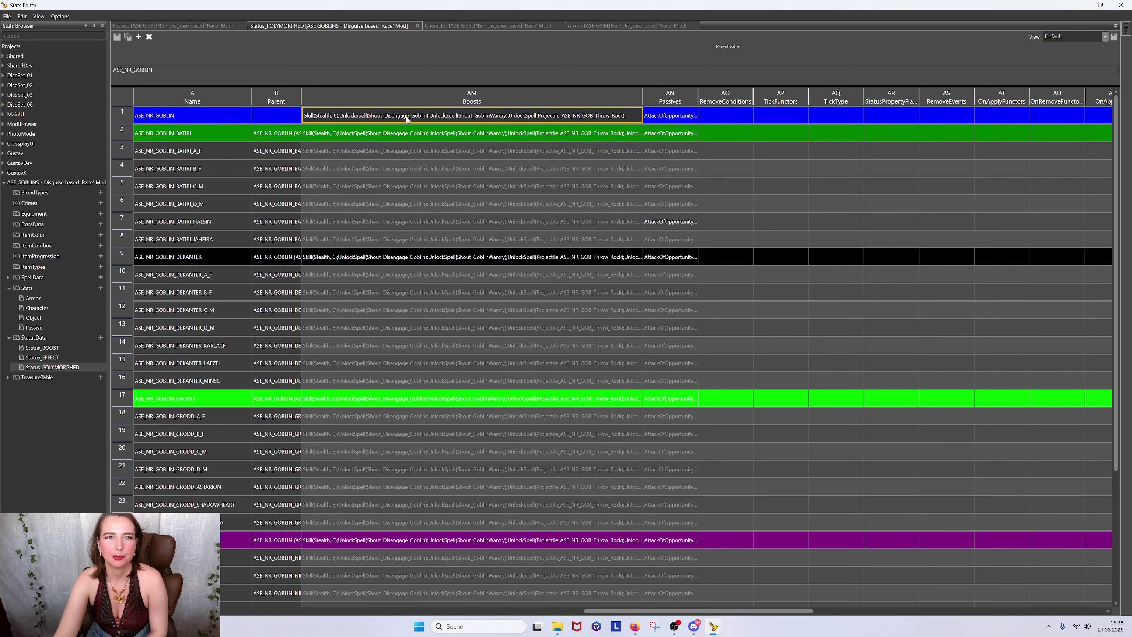
pyautogui.doubleClick(337, 123)
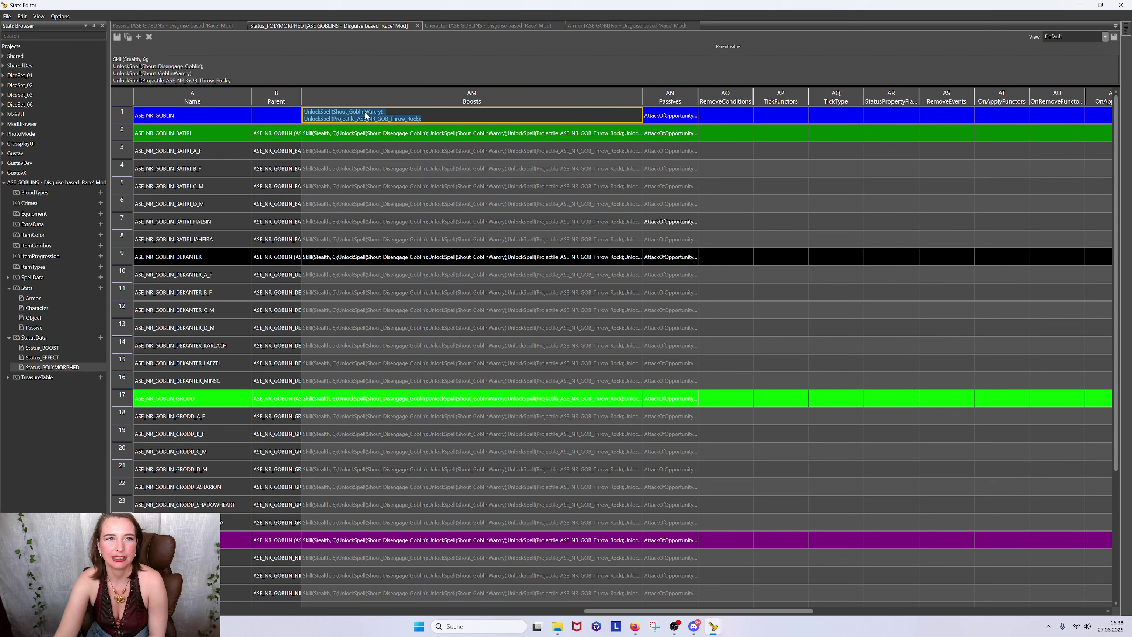
pyautogui.click(204, 66)
pyautogui.moveTo(204, 66); pyautogui.dragTo(113, 68)
pyautogui.click(230, 80)
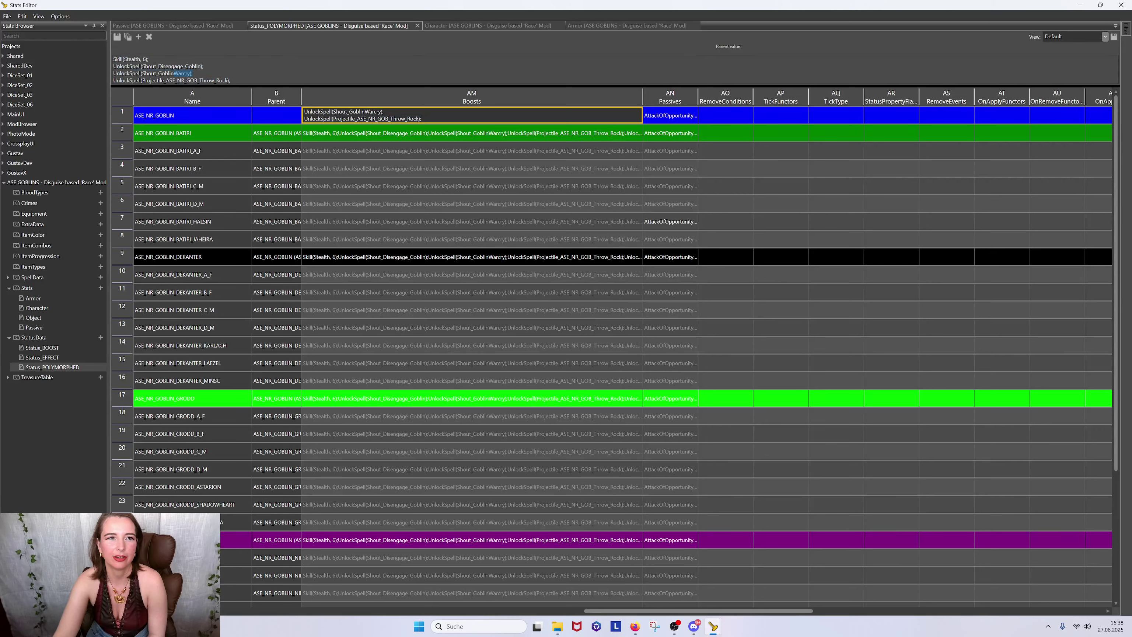
pyautogui.moveTo(230, 80); pyautogui.dragTo(97, 78)
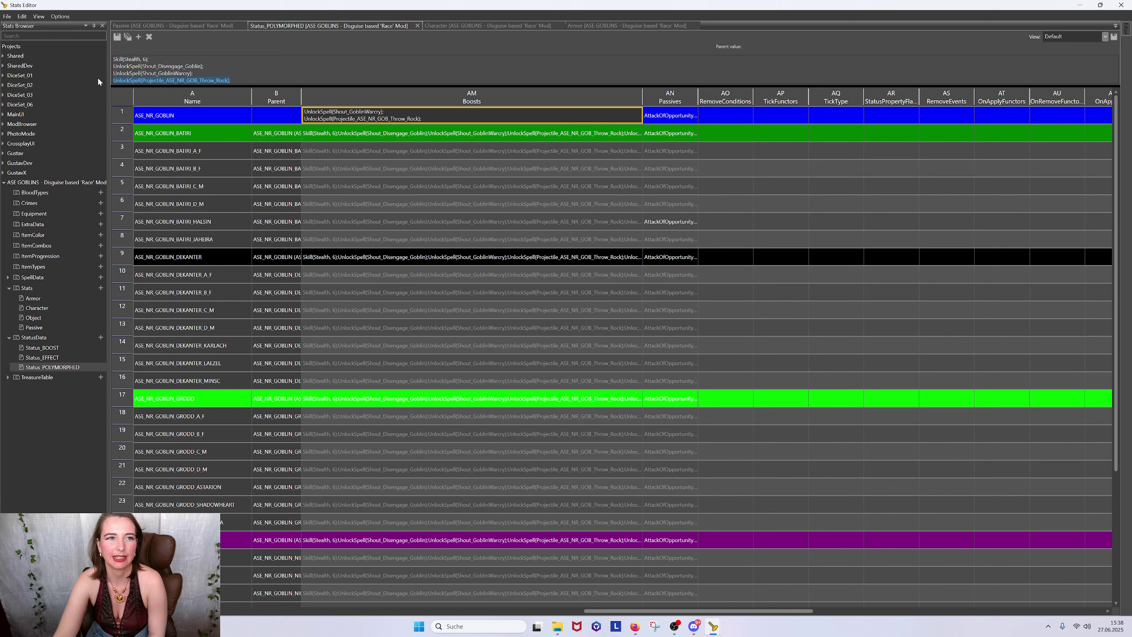
pyautogui.click(651, 120)
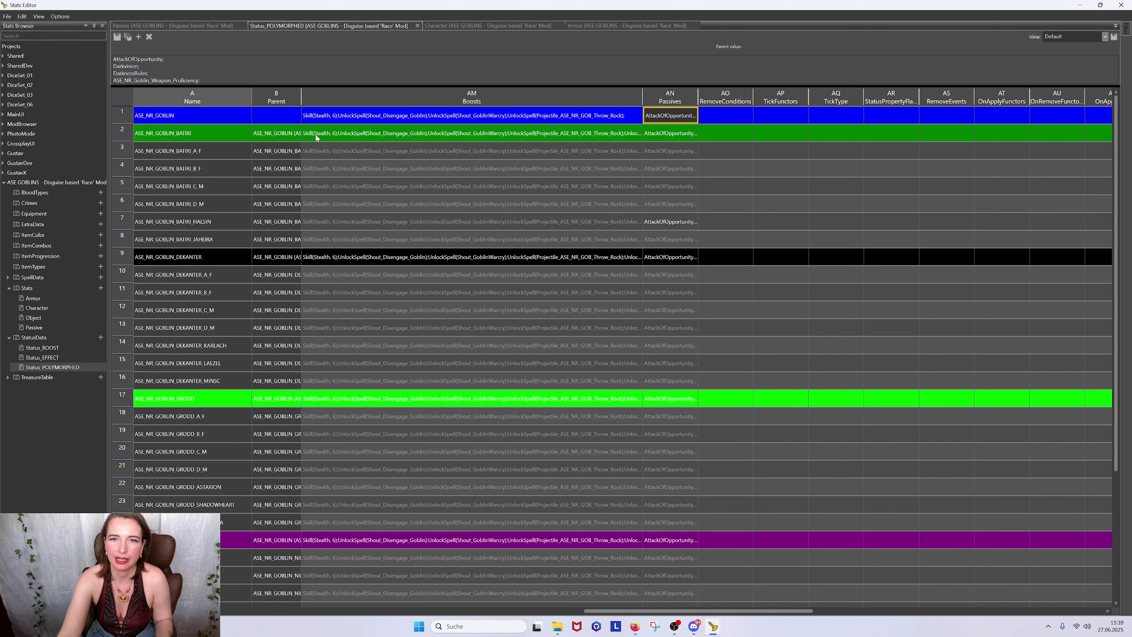
pyautogui.click(492, 166)
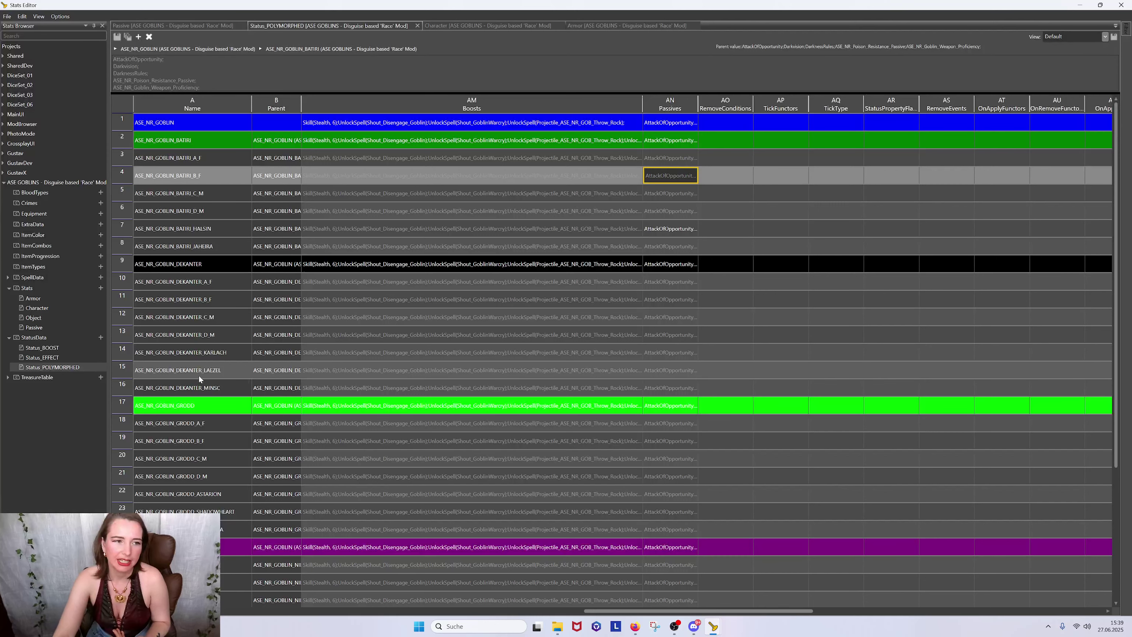
# Expand the mod's TreasureTable group and locate its TreasureTable entry
pyautogui.doubleClick(28, 379)
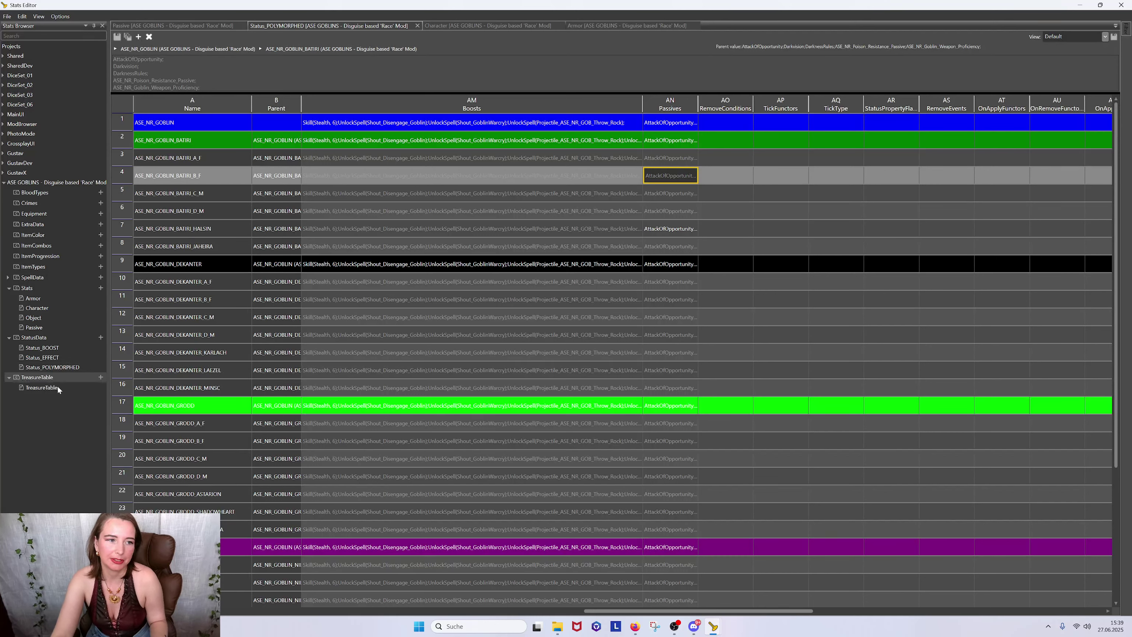
pyautogui.click(56, 386)
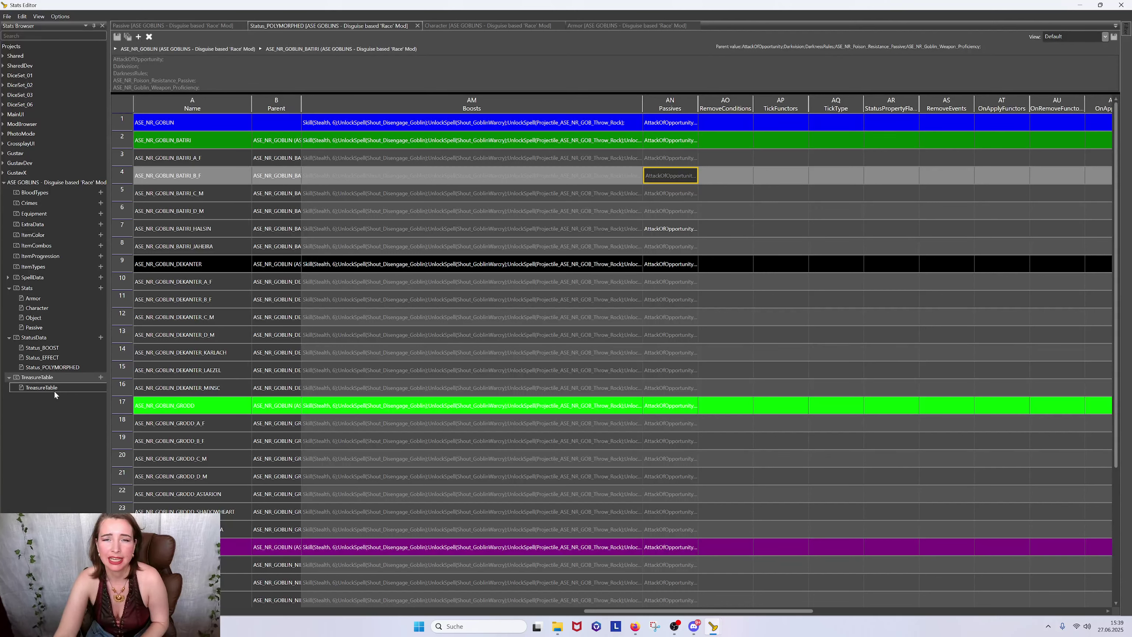
pyautogui.click(54, 394)
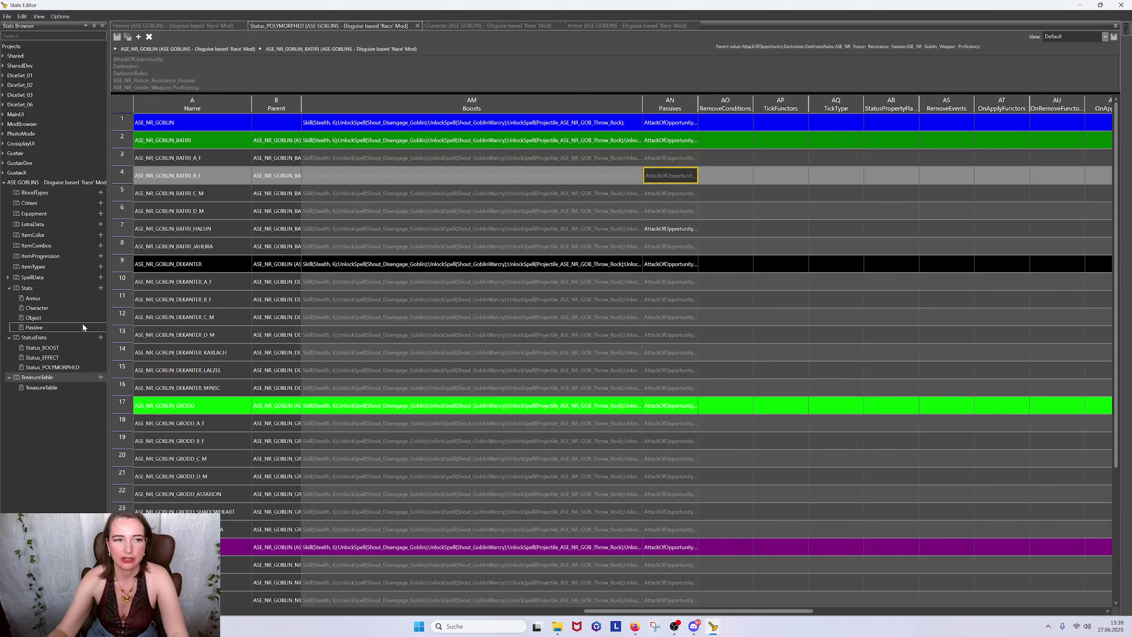
# Switch back to the main toolkit window and enlarge the Sidebar and Root Templates areas
pyautogui.click(1079, 5)
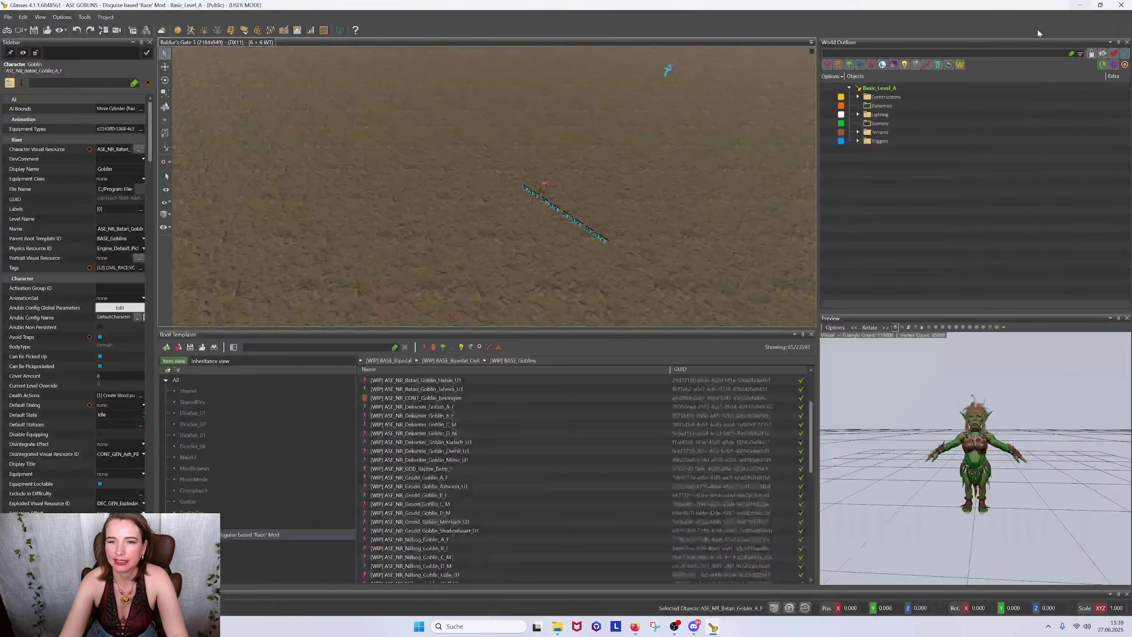
pyautogui.moveTo(157, 259); pyautogui.dragTo(385, 270)
pyautogui.moveTo(619, 331); pyautogui.dragTo(626, 91)
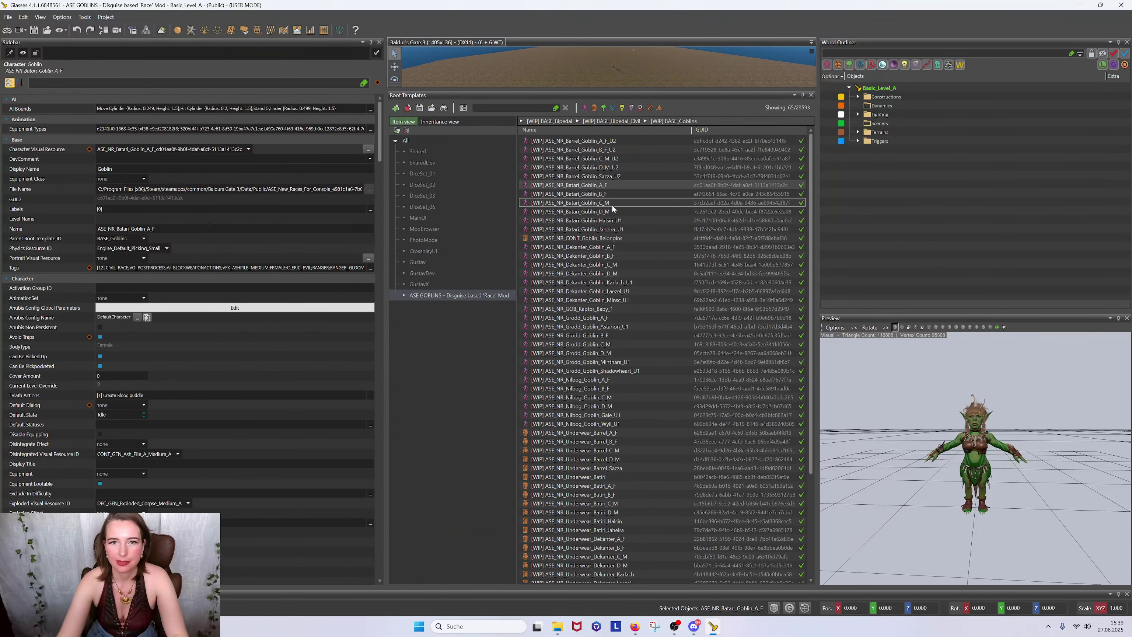
# Select the ASE_NR_Barrel_Goblin_A_F_U2 template and filter its properties by "facti" to check the Faction setting
pyautogui.click(598, 150)
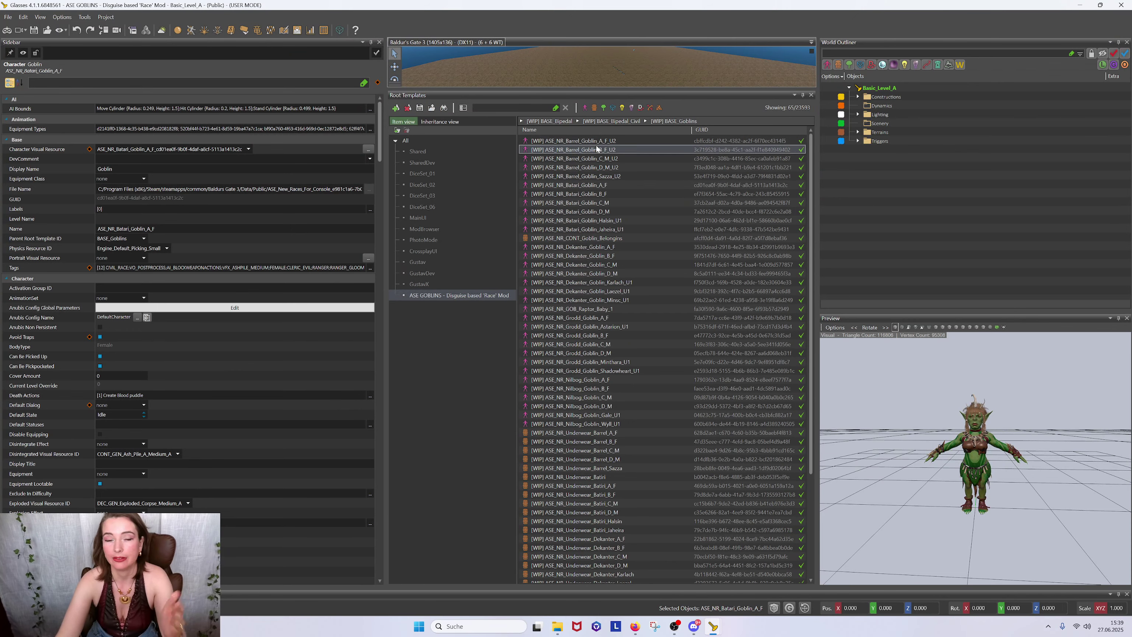
pyautogui.click(597, 142)
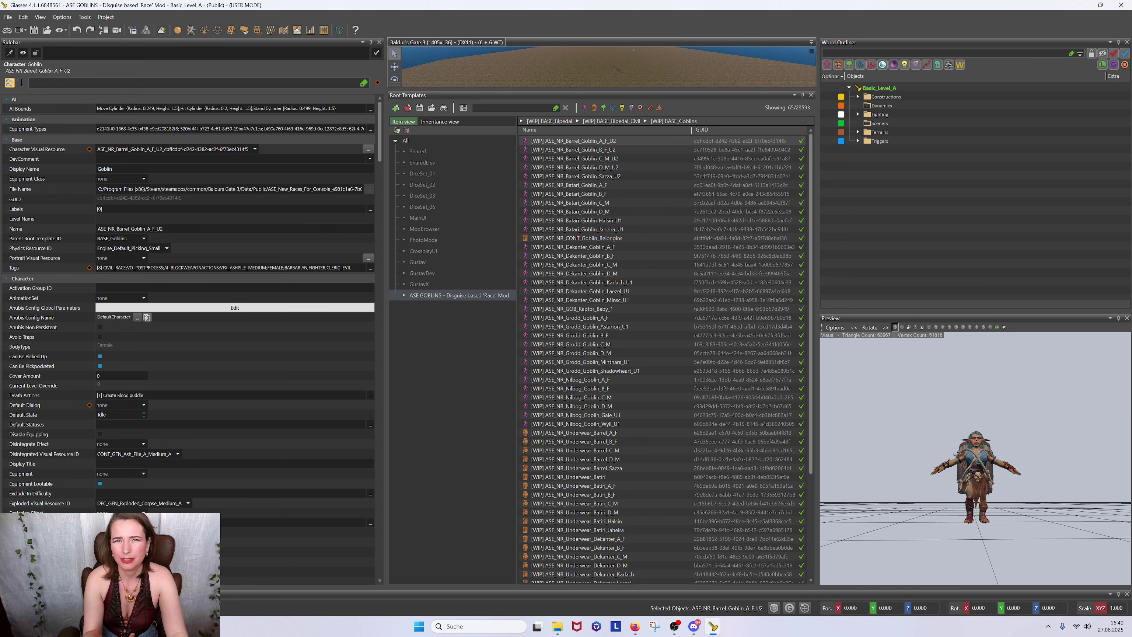
pyautogui.write('ne')
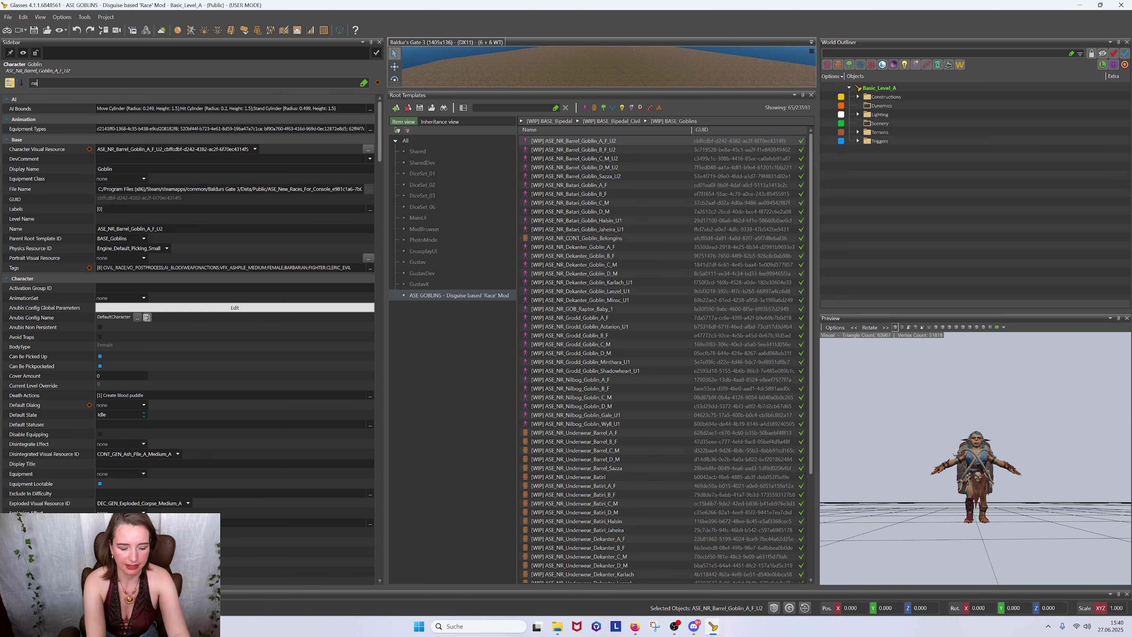
pyautogui.write('utra')
pyautogui.press('BackSpace')
pyautogui.press('BackSpace')
pyautogui.press('BackSpace')
pyautogui.press('BackSpace')
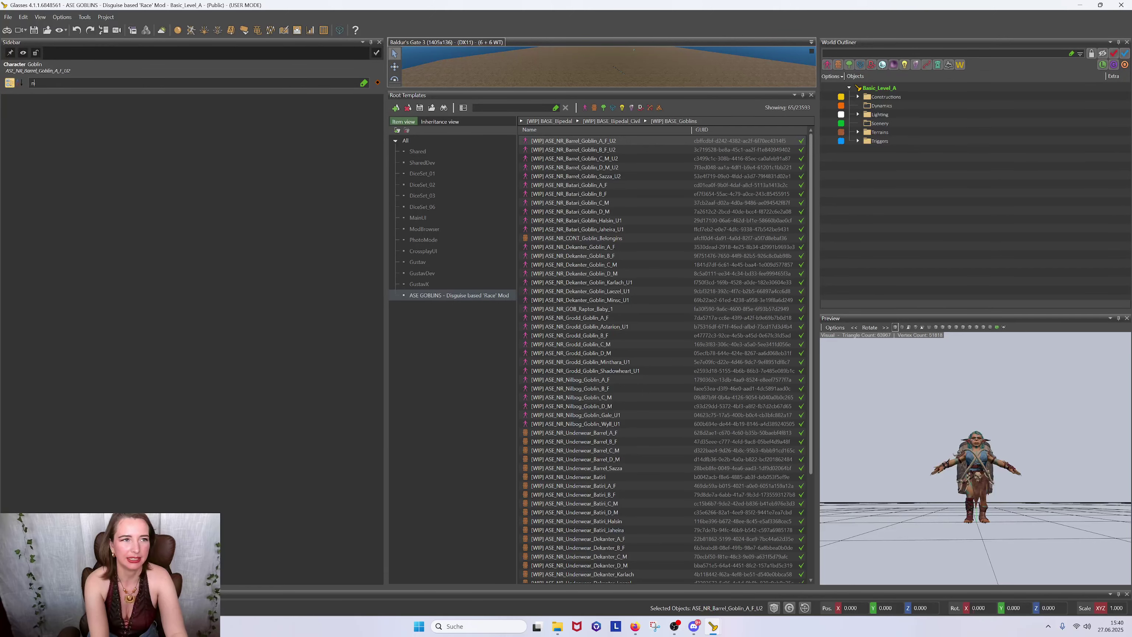
pyautogui.write('facti')
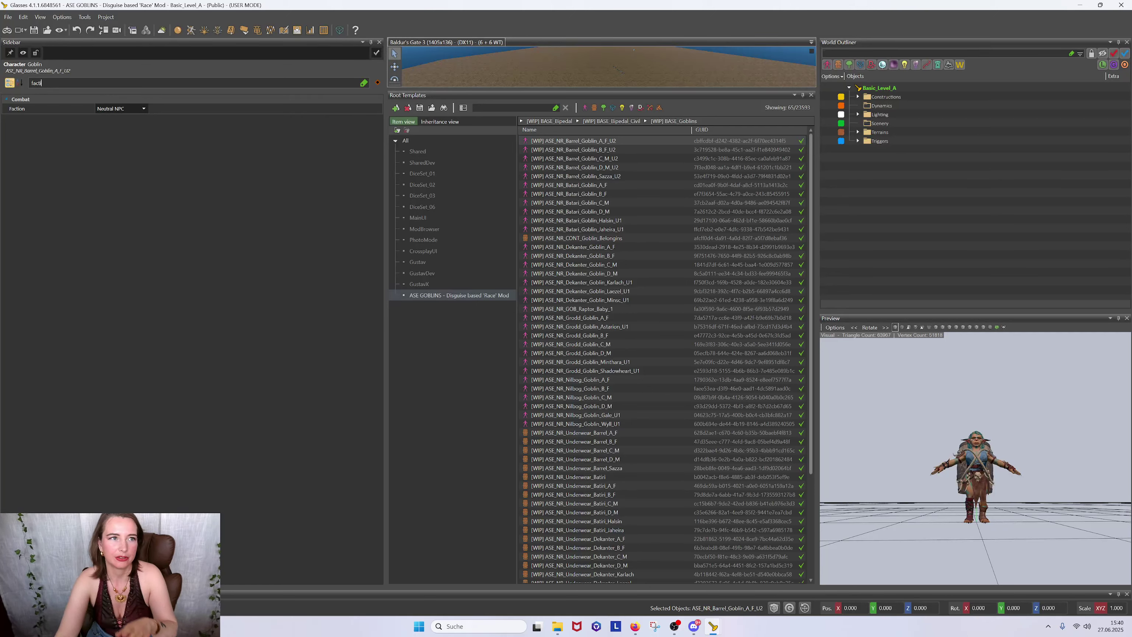
# Filter the template's properties by "tag" and open its Tags for review
pyautogui.hotkey('ctrl', 'a')
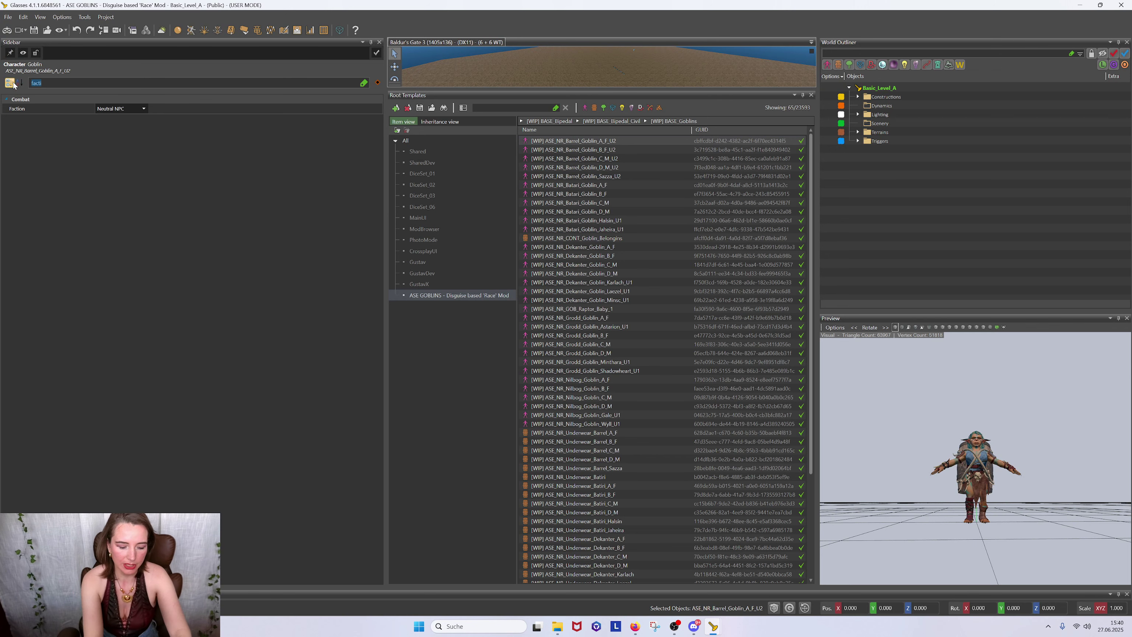
pyautogui.write('tag')
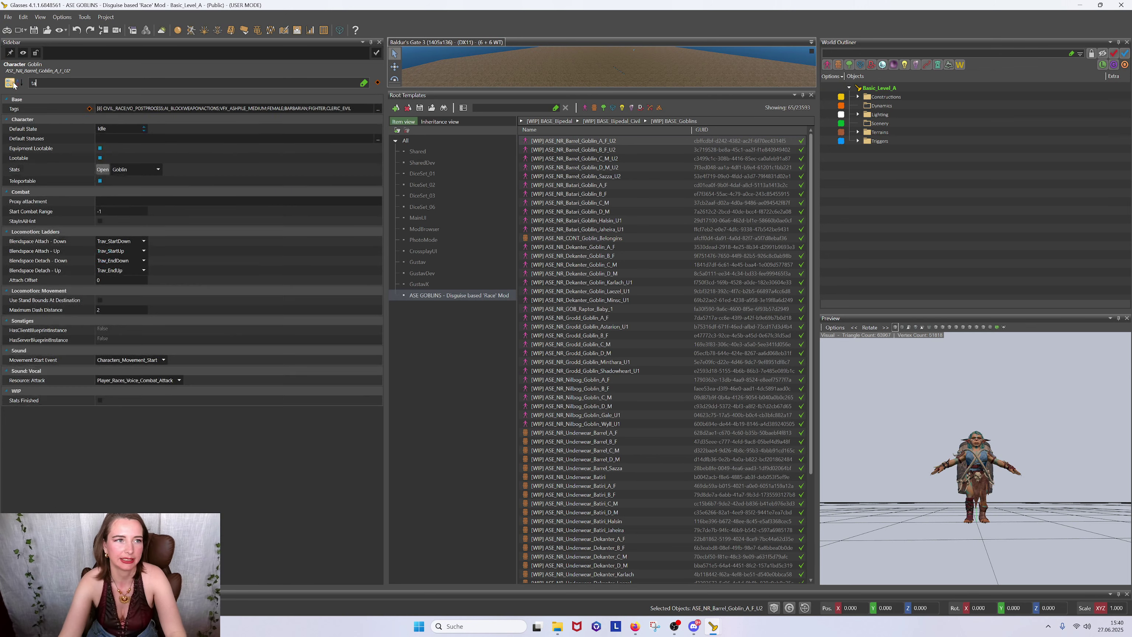
pyautogui.click(378, 109)
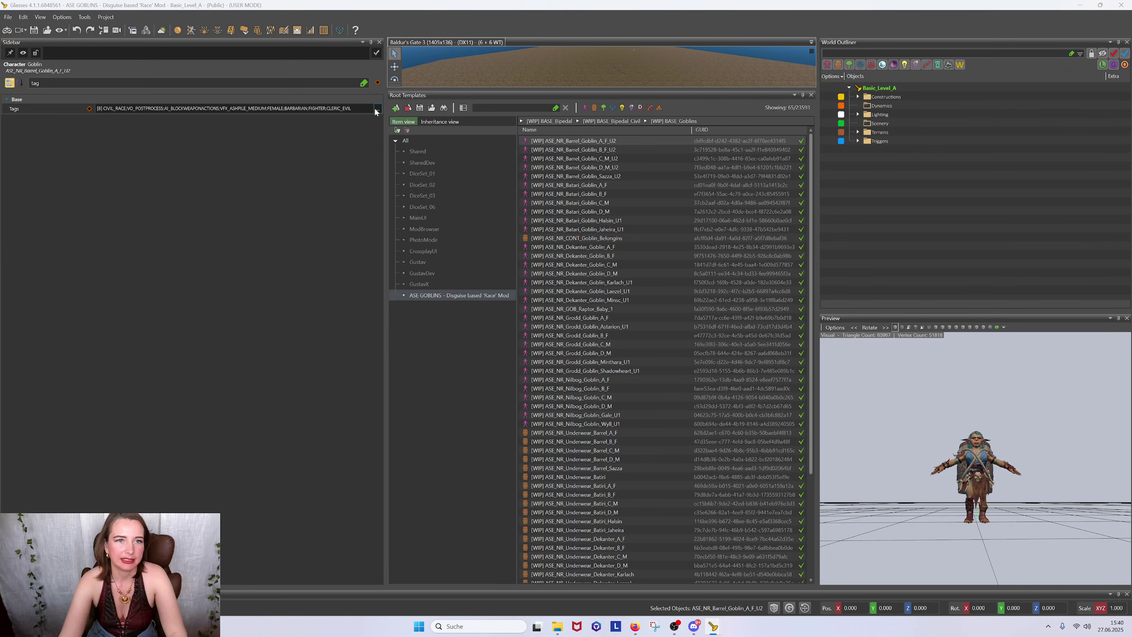
# Review the descriptions of the local tags FEMALE, BARBARIAN, FIGHTER and CLERIC_EVIL, and close the tag dialog without applying changes
pyautogui.click(460, 188)
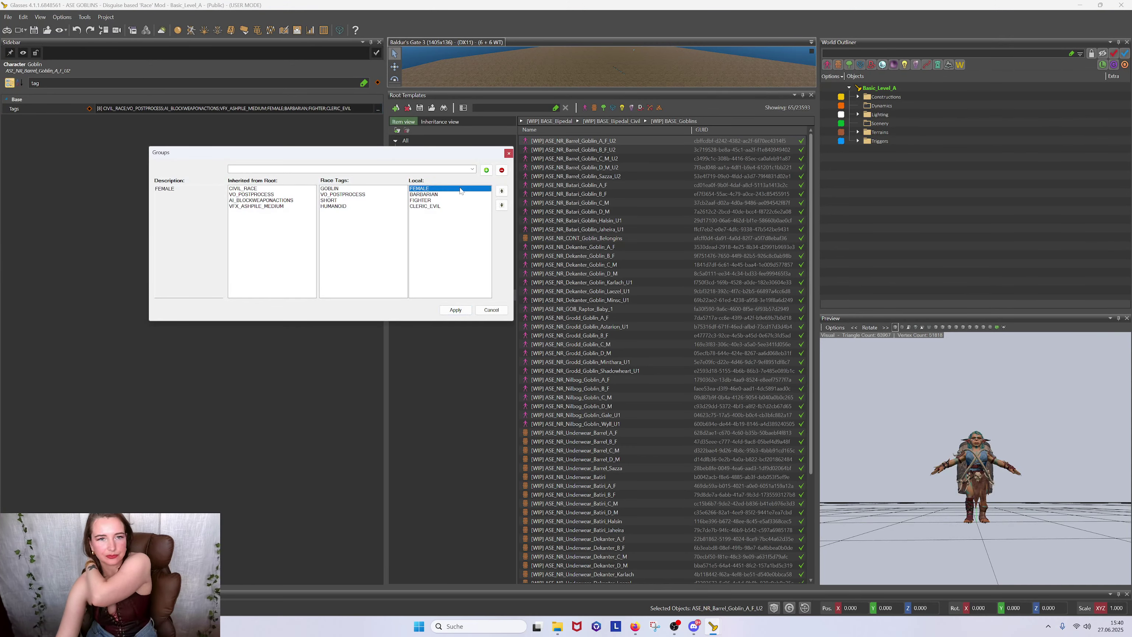
pyautogui.click(458, 195)
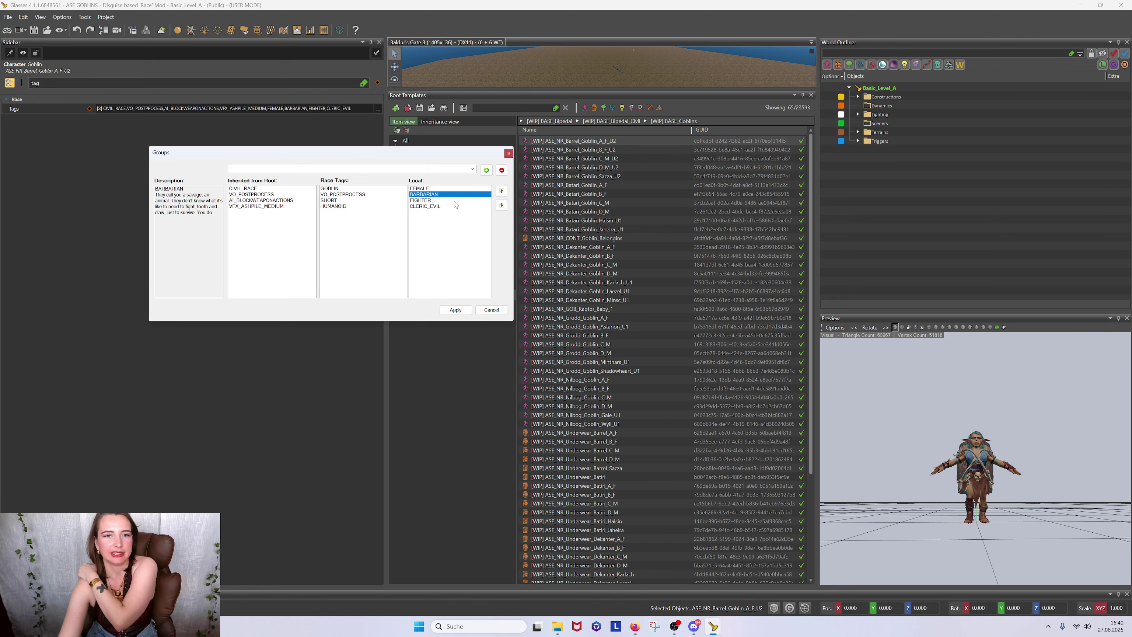
pyautogui.click(455, 202)
pyautogui.click(453, 208)
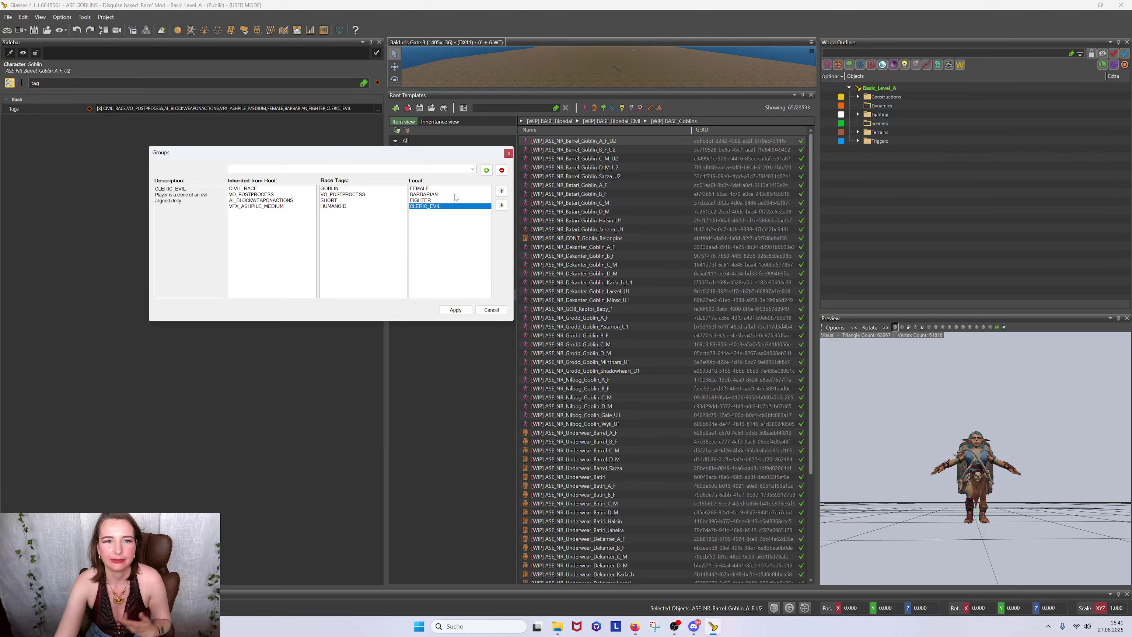
pyautogui.click(428, 194)
pyautogui.click(428, 205)
pyautogui.click(445, 201)
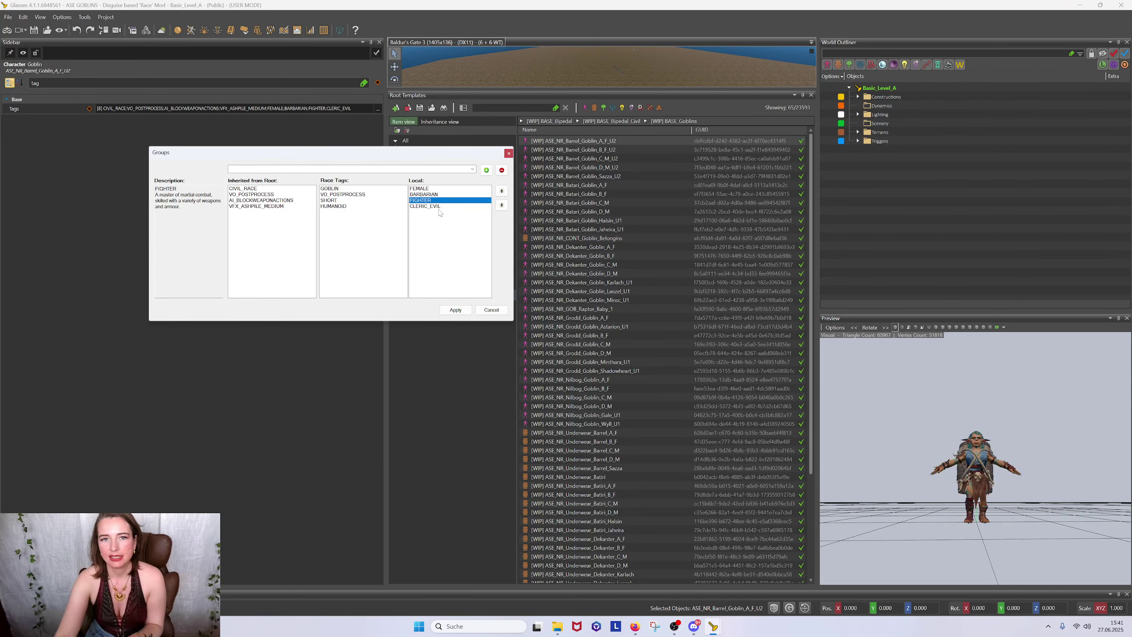
pyautogui.click(508, 153)
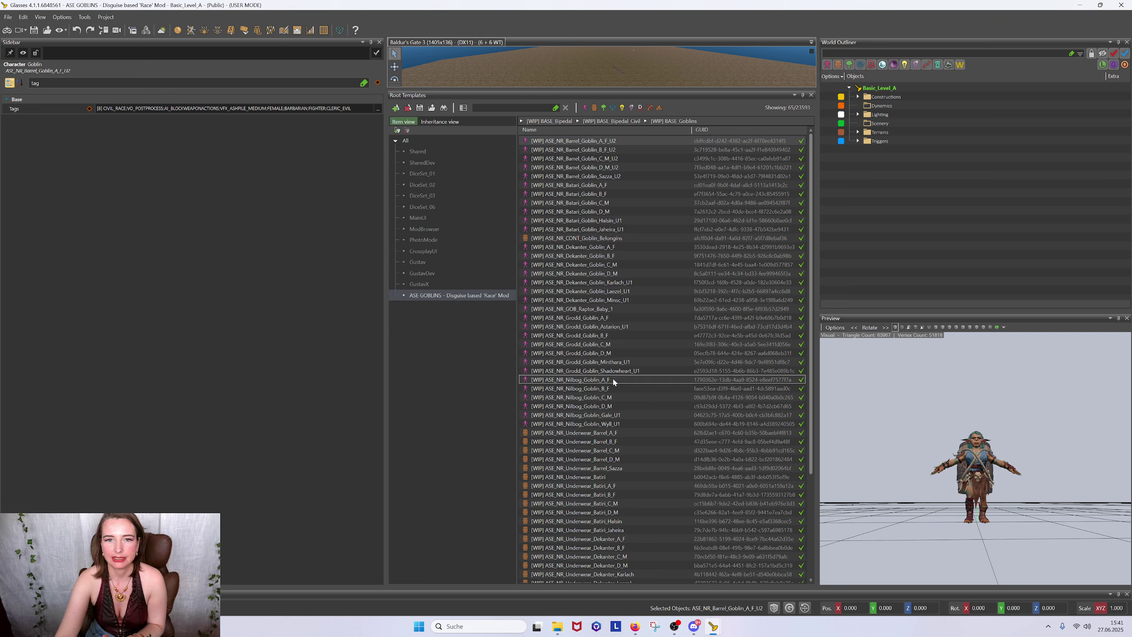
# Select the ASE_NR_Batari_Goblin_A_F template and review its local RANGER, RANGER_GLOOM_STALKER and RANGER_HUNTER tags, leaving them unapplied
pyautogui.click(610, 185)
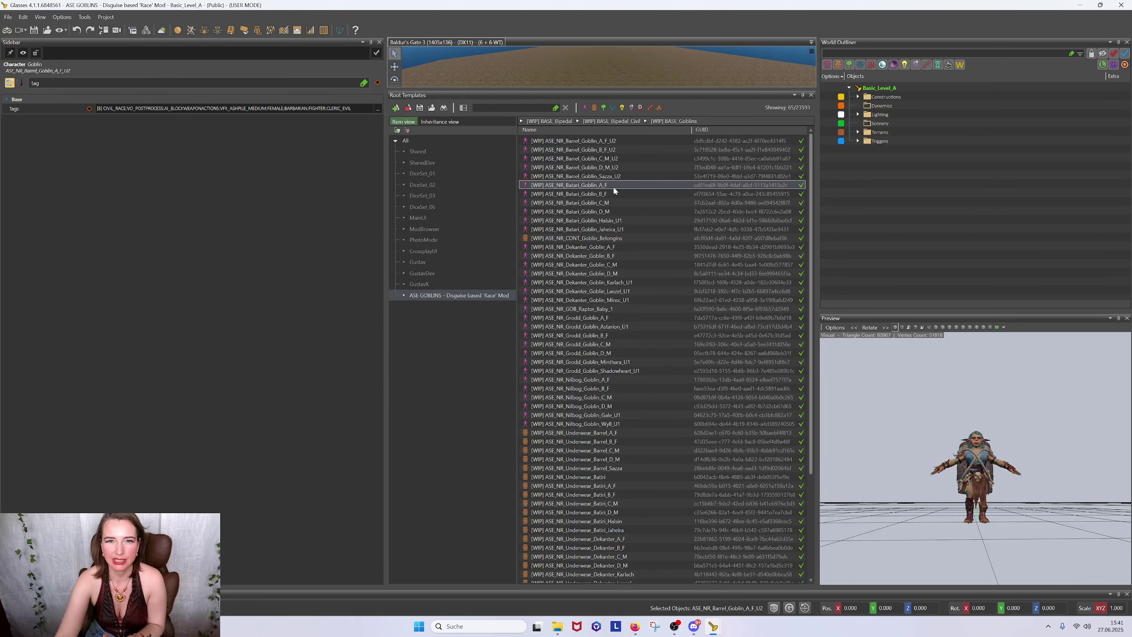
pyautogui.click(378, 108)
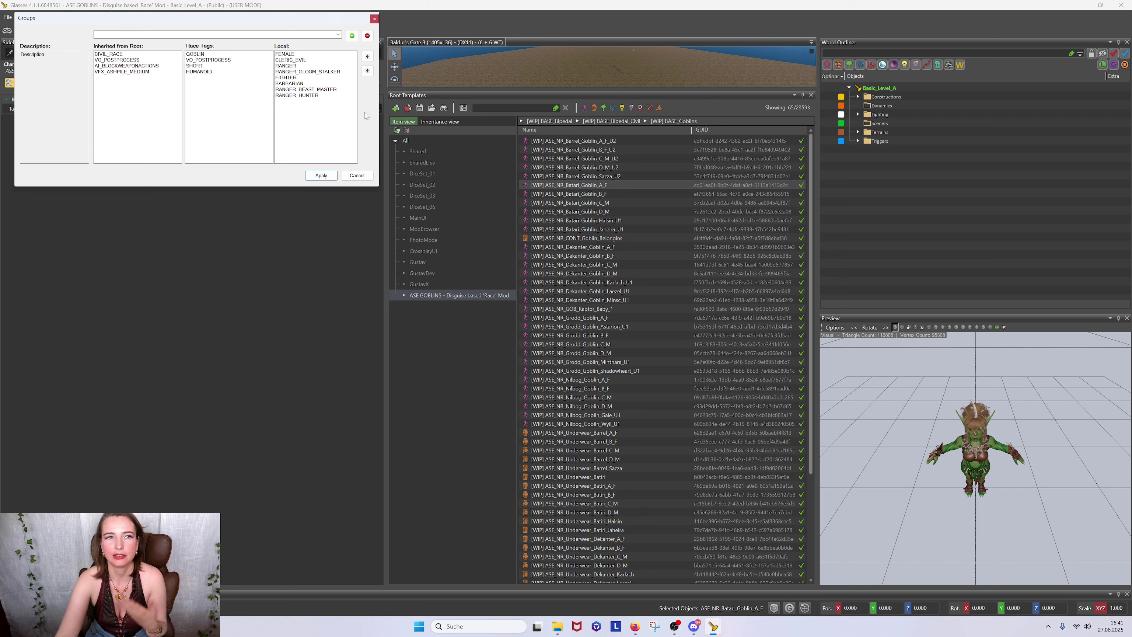
pyautogui.click(313, 65)
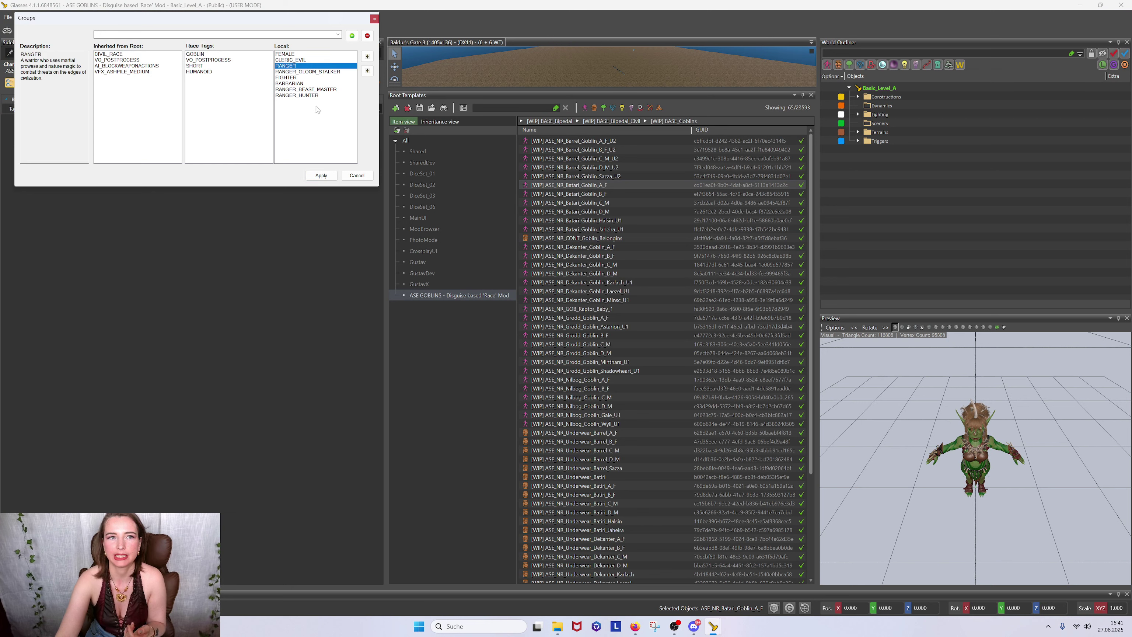
pyautogui.click(314, 71)
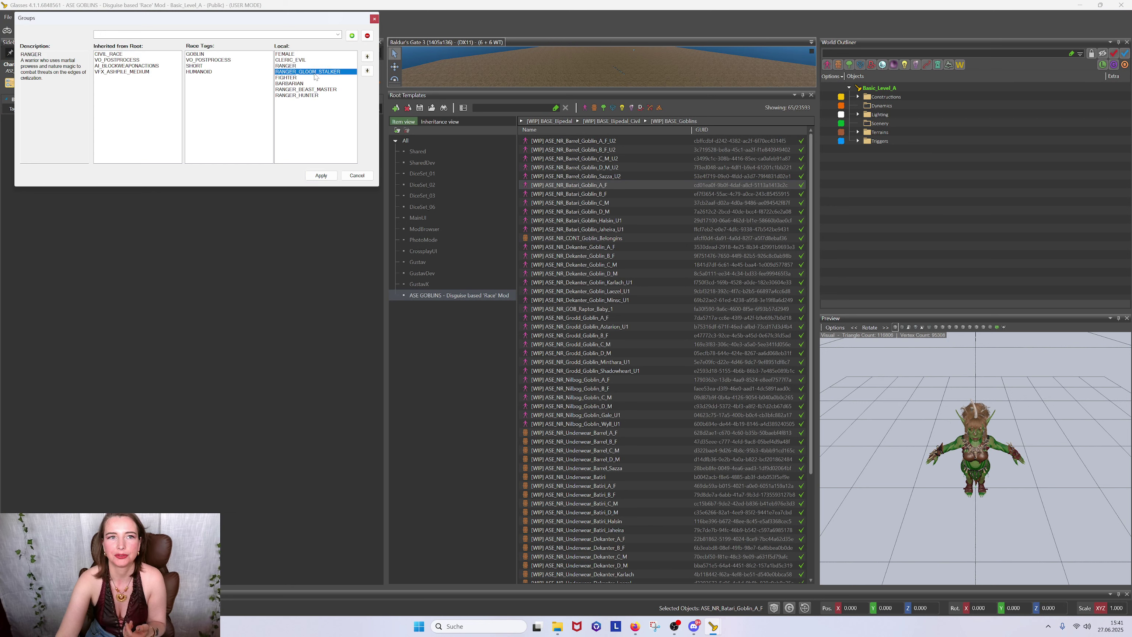
pyautogui.click(321, 95)
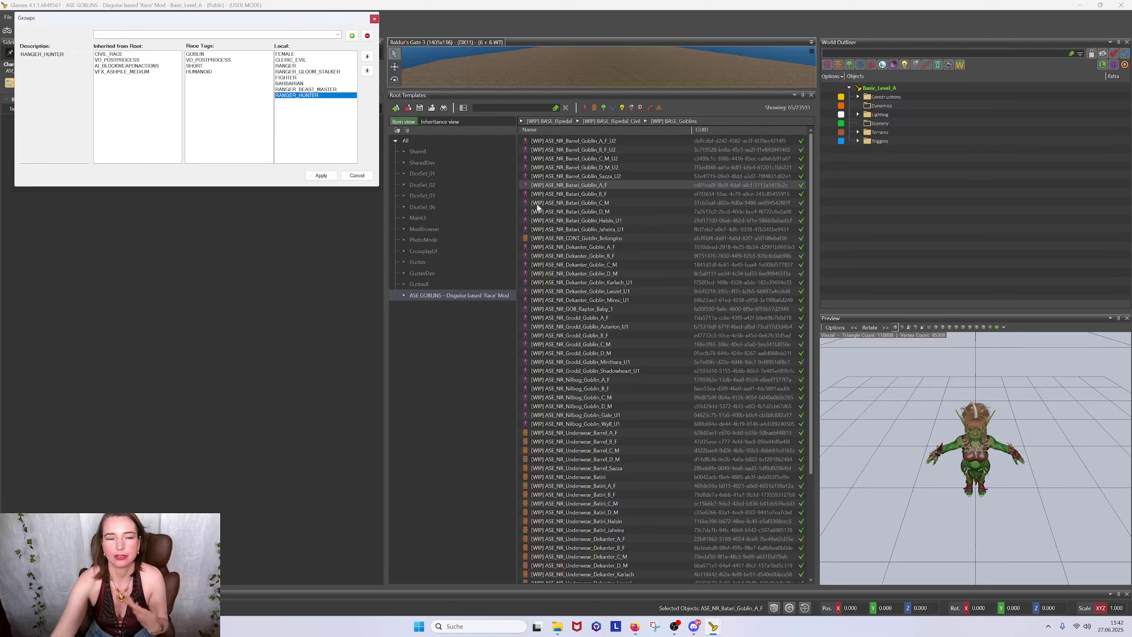
pyautogui.click(365, 176)
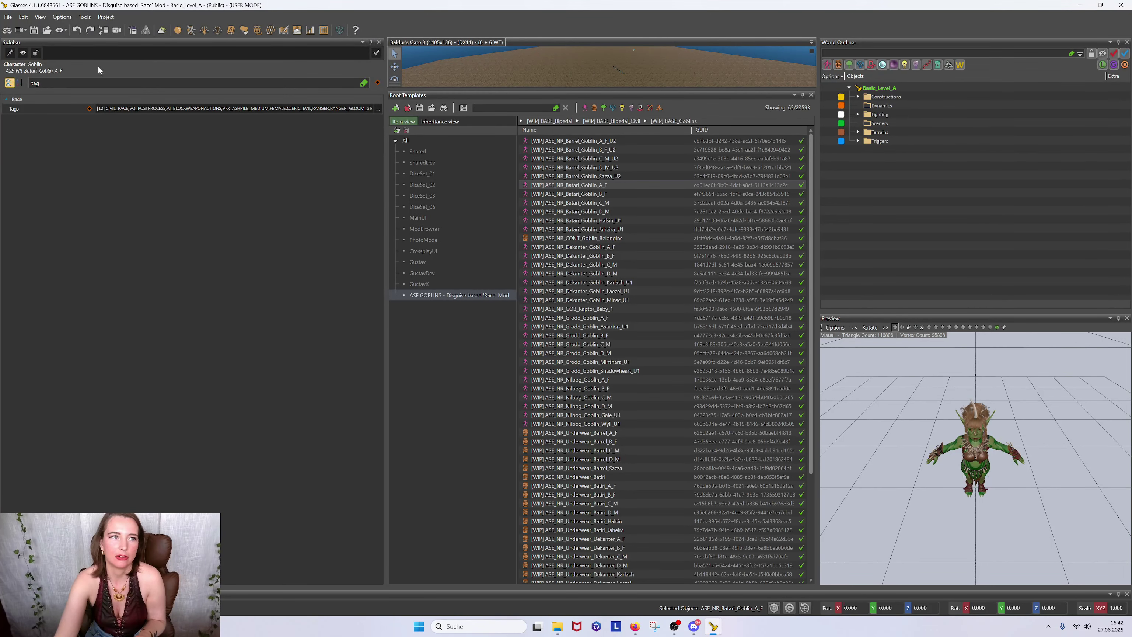
# Clear the property filter and look through the Base and Character properties of ASE_NR_Batari_Goblin_A_F
pyautogui.press('BackSpace')
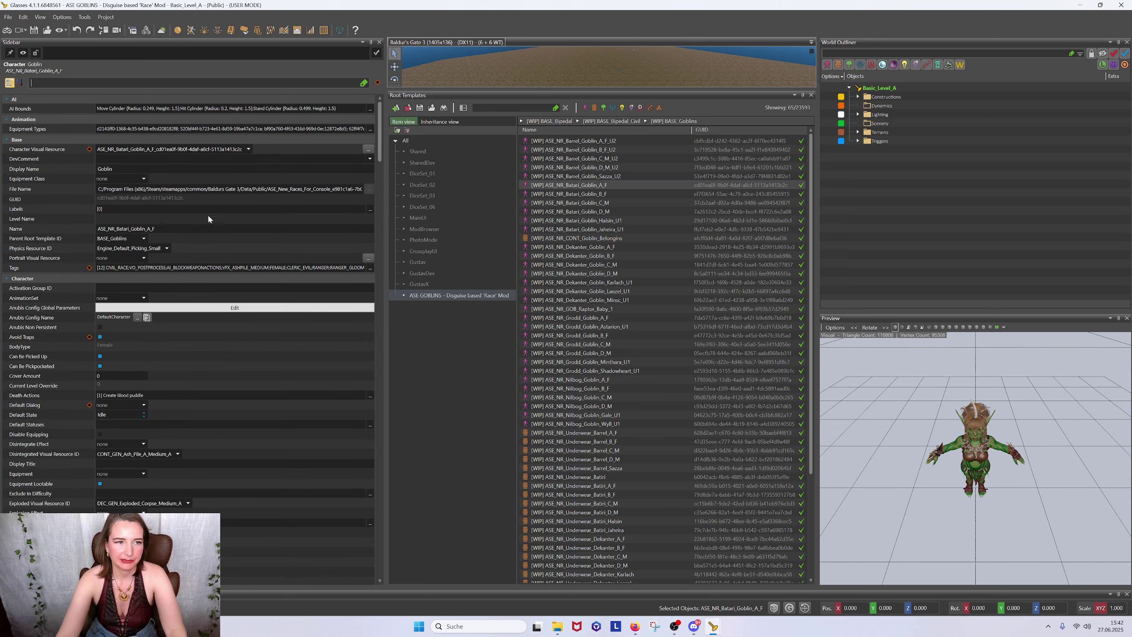
pyautogui.scroll(-3, 208, 216)
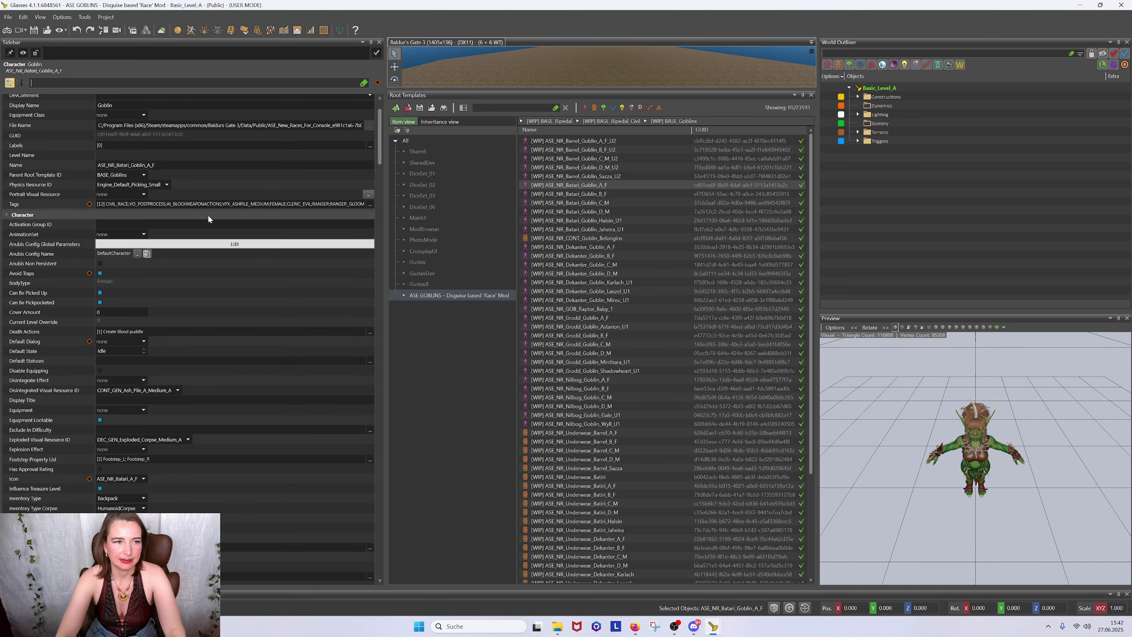
pyautogui.scroll(3, 207, 213)
pyautogui.scroll(-5, 206, 209)
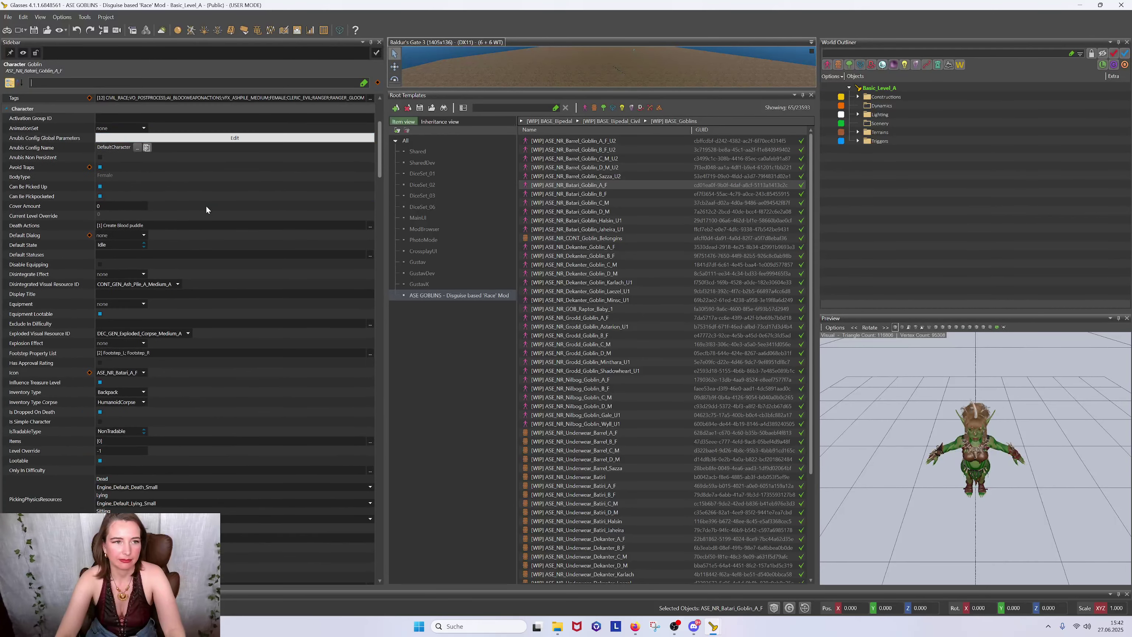
pyautogui.scroll(-1, 206, 209)
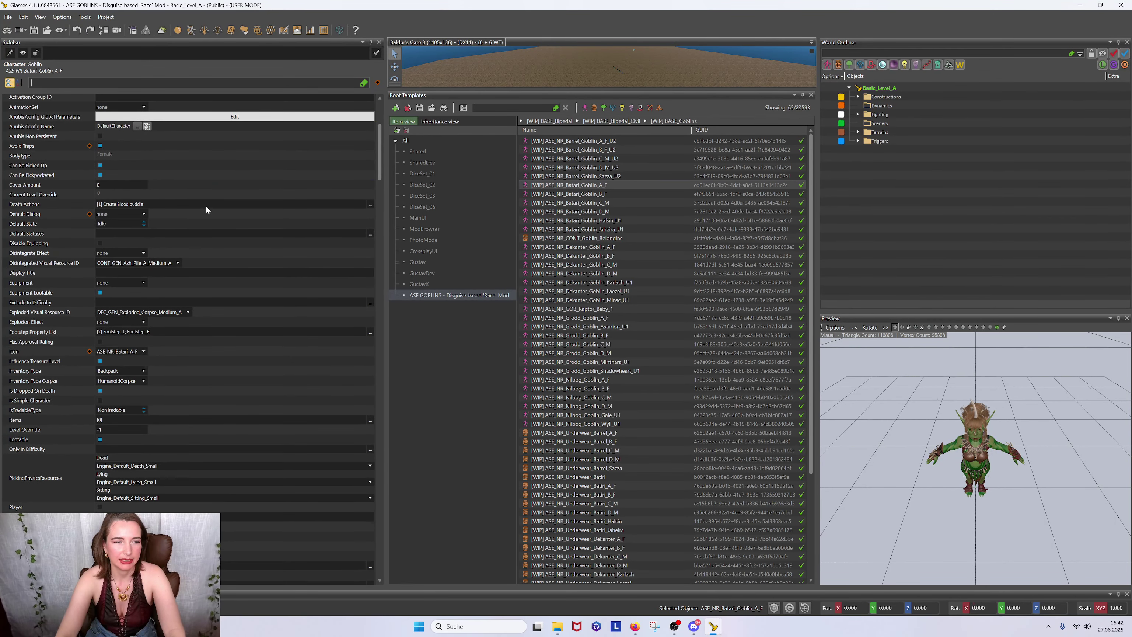
pyautogui.scroll(5, 205, 208)
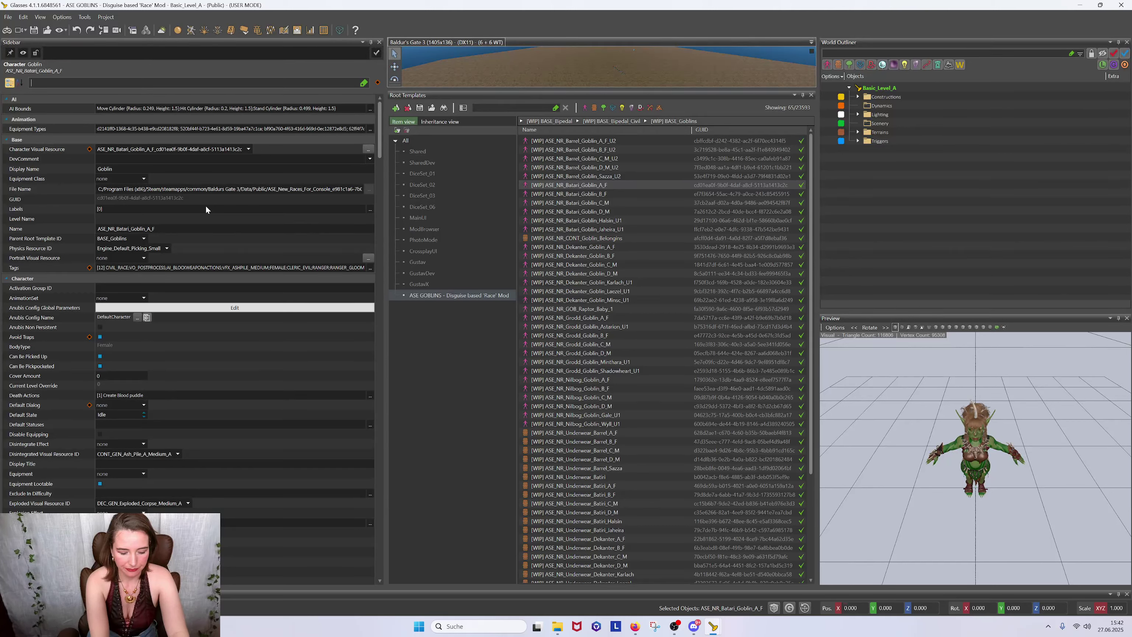
# Filter the properties by "anima" to check the AnimationSet setting, and clear the filter
pyautogui.write('anima')
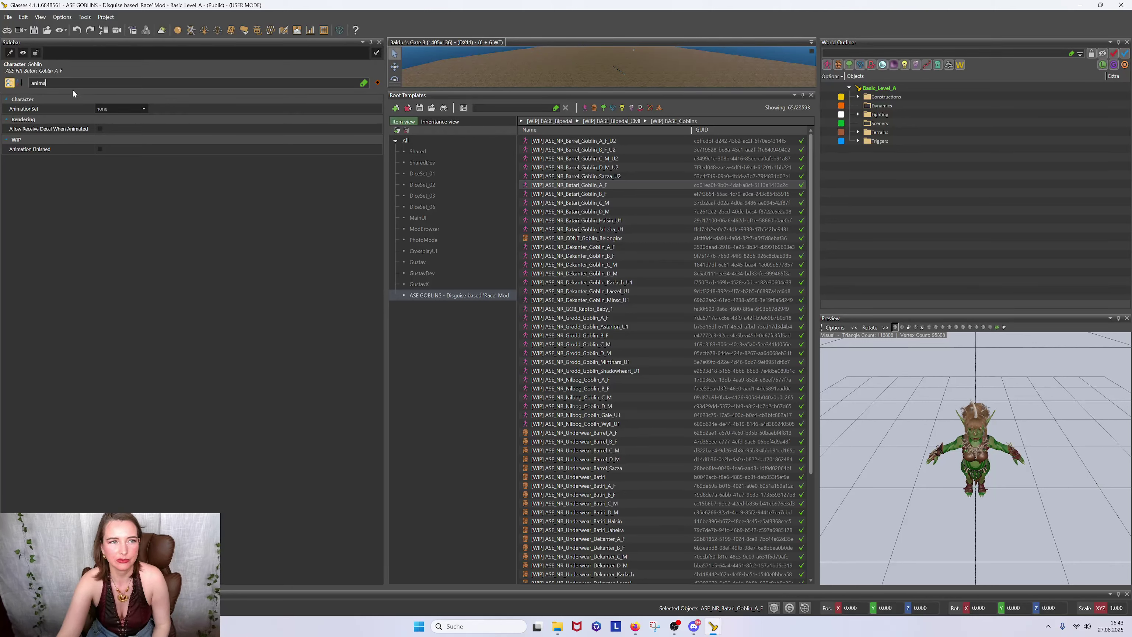
pyautogui.moveTo(47, 83); pyautogui.dragTo(2, 86)
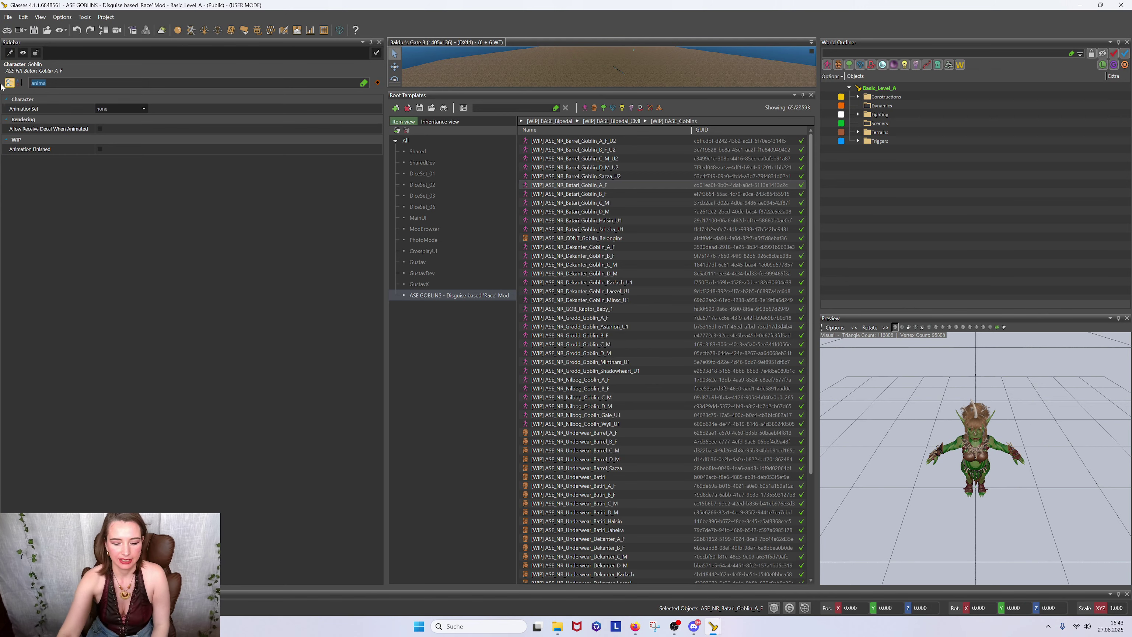
pyautogui.press('BackSpace')
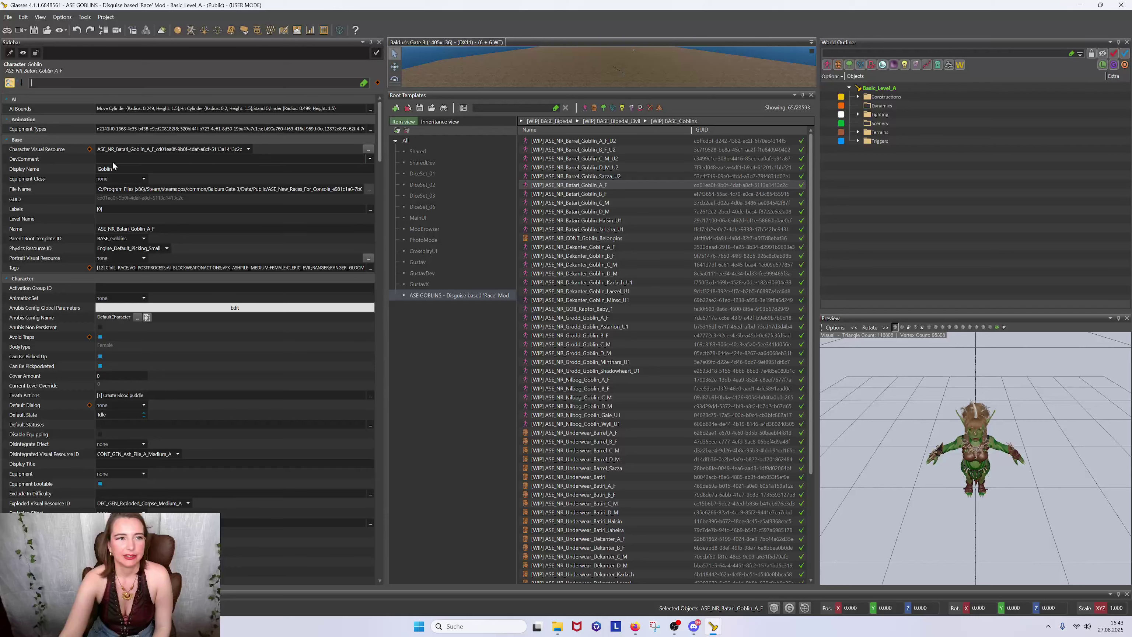
# Compare the goblin's Display Name with those of the ASE_NR_Underwear_Barrel_A_F and ASE_NR_Underwear_Barrel_C_M item templates
pyautogui.doubleClick(113, 168)
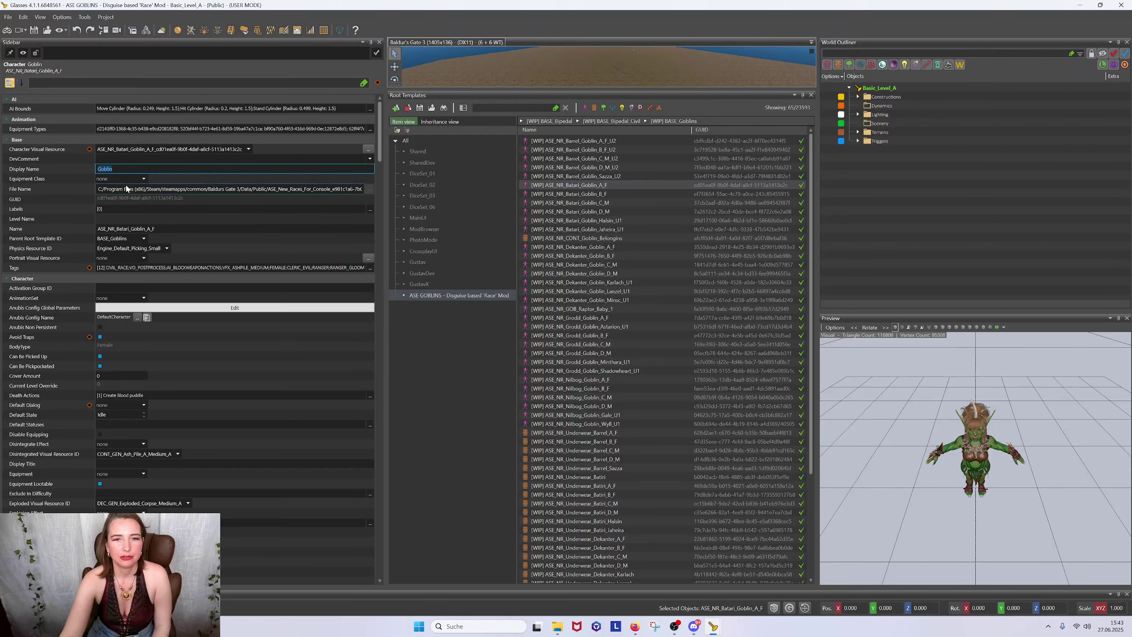
pyautogui.click(596, 432)
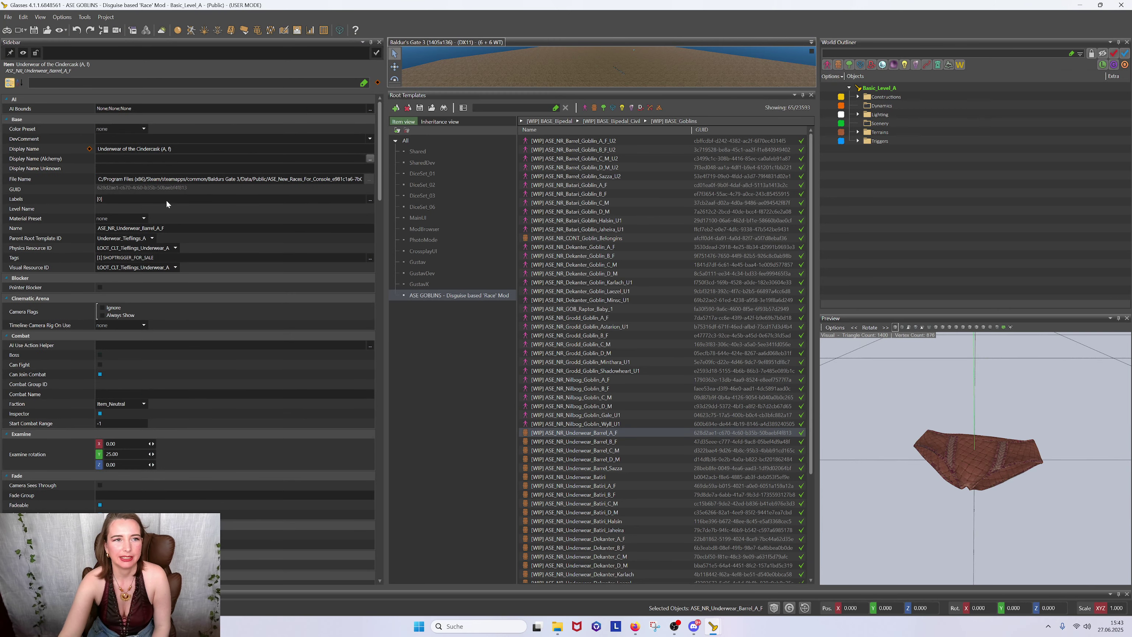
pyautogui.click(56, 150)
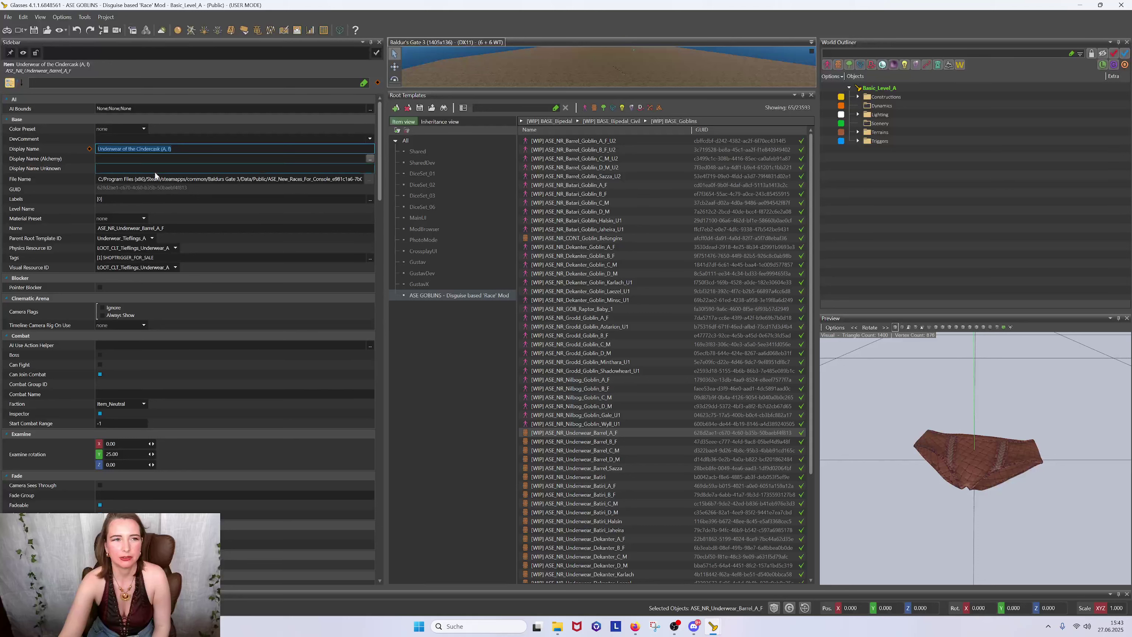
pyautogui.click(174, 149)
pyautogui.press('Return')
pyautogui.click(594, 451)
pyautogui.click(594, 450)
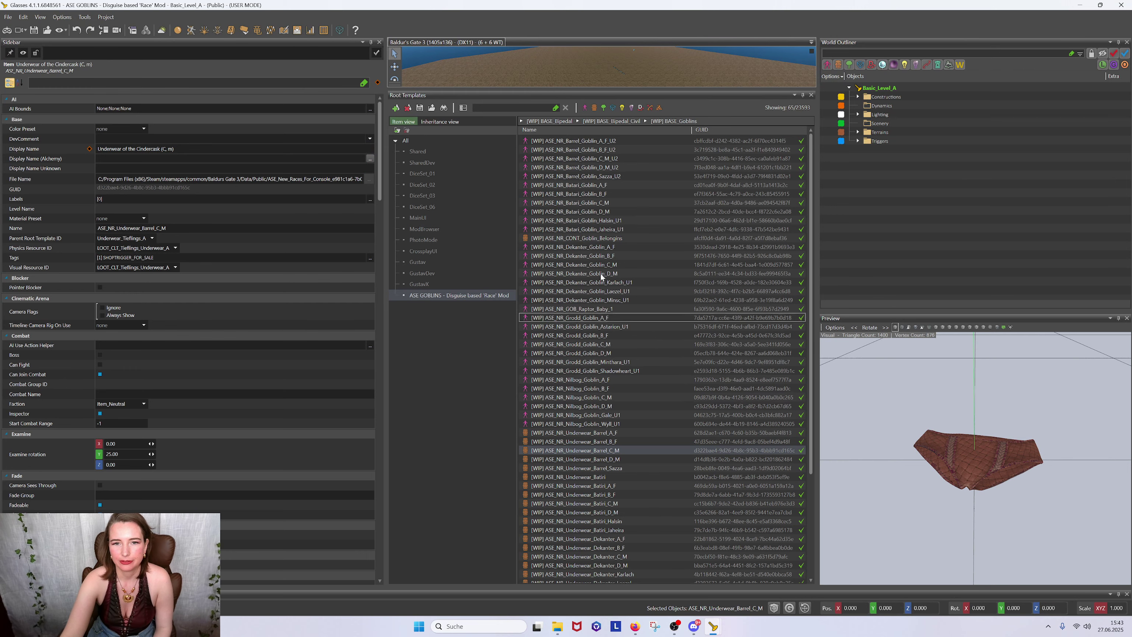
# Return to the ASE_NR_Batari_Goblin_A_F template and examine its Display Name, cancelling the attempt to empty it
pyautogui.click(539, 184)
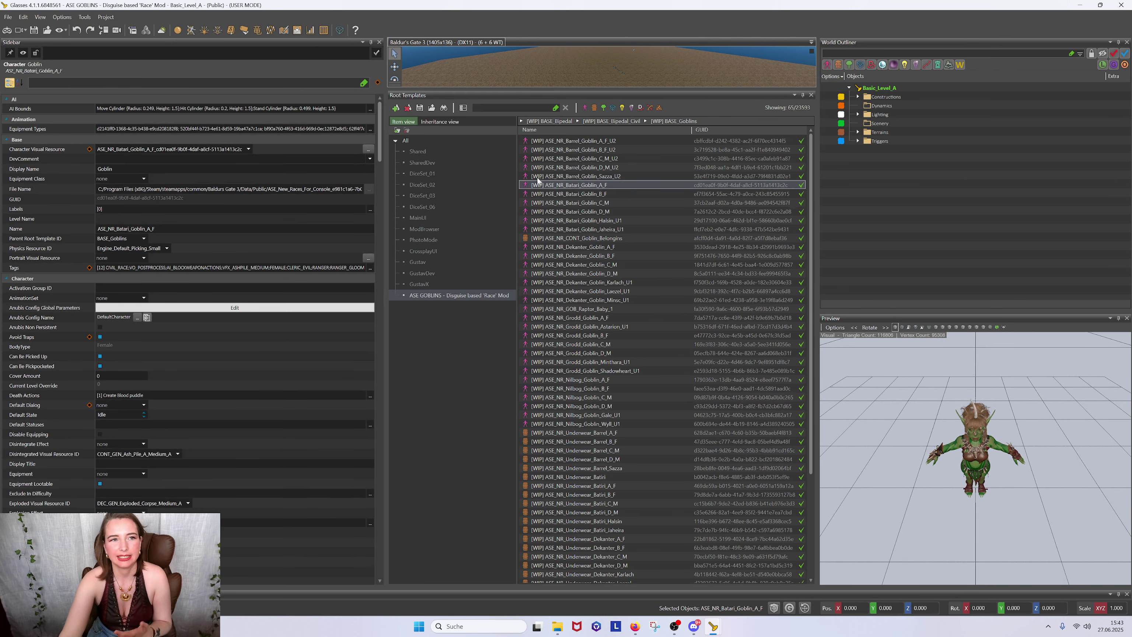
pyautogui.click(139, 170)
pyautogui.press('BackSpace')
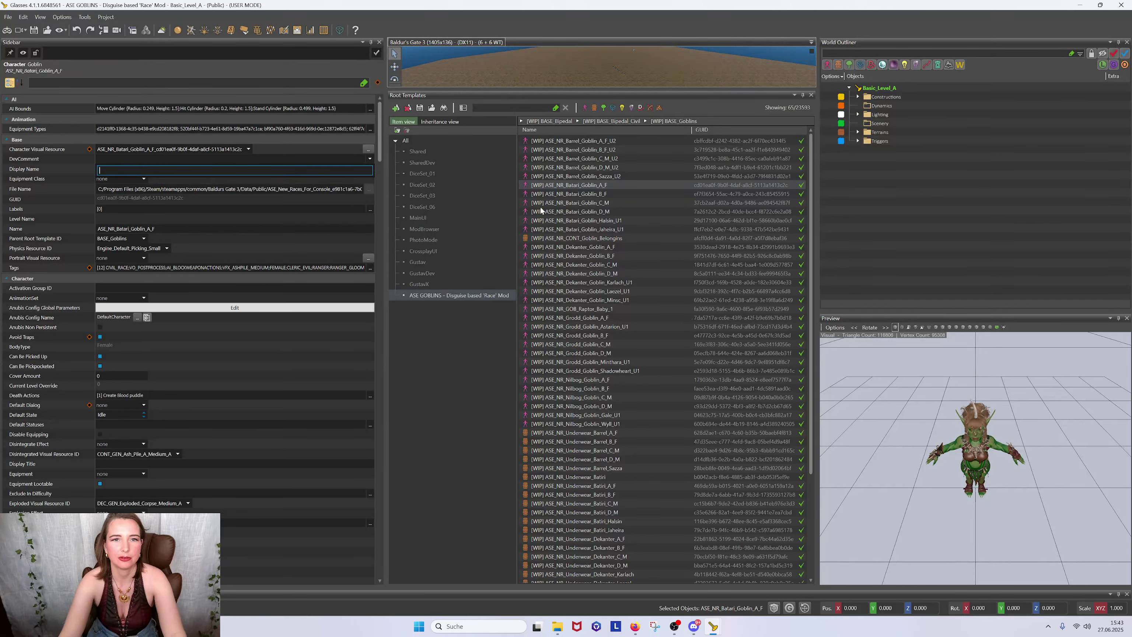
pyautogui.press('Escape')
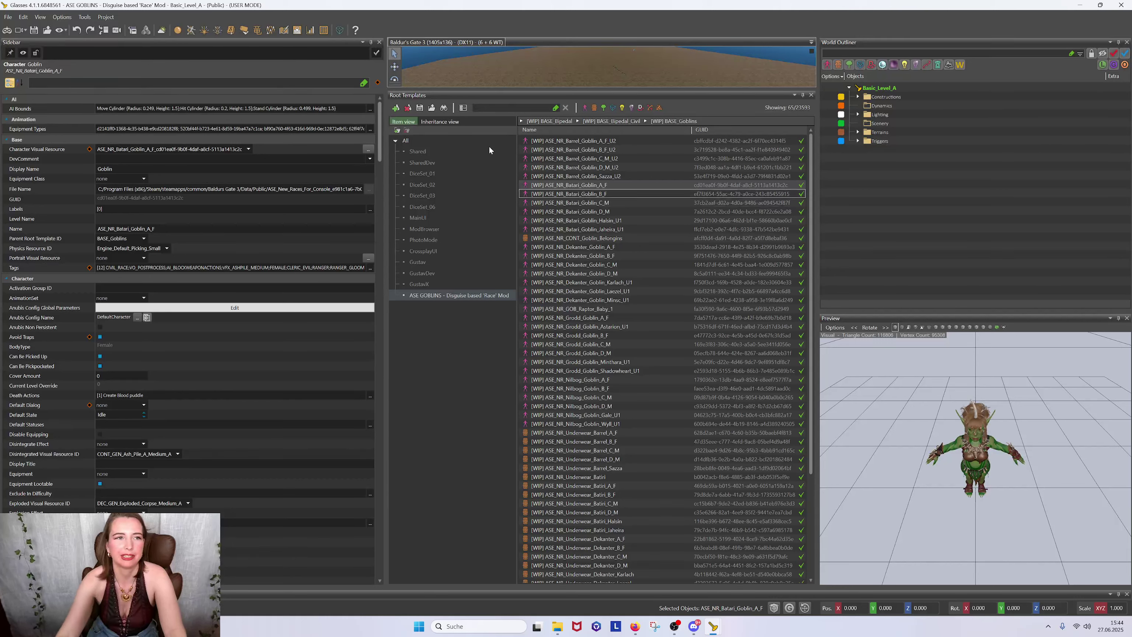
pyautogui.click(134, 168)
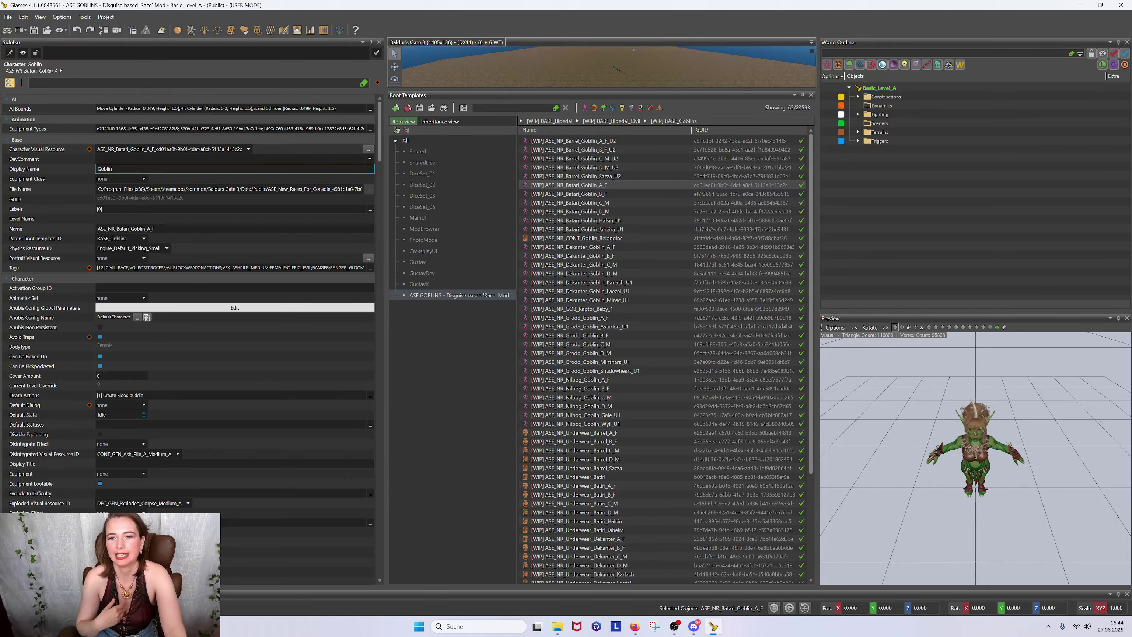
pyautogui.moveTo(962, 507); pyautogui.dragTo(955, 477)
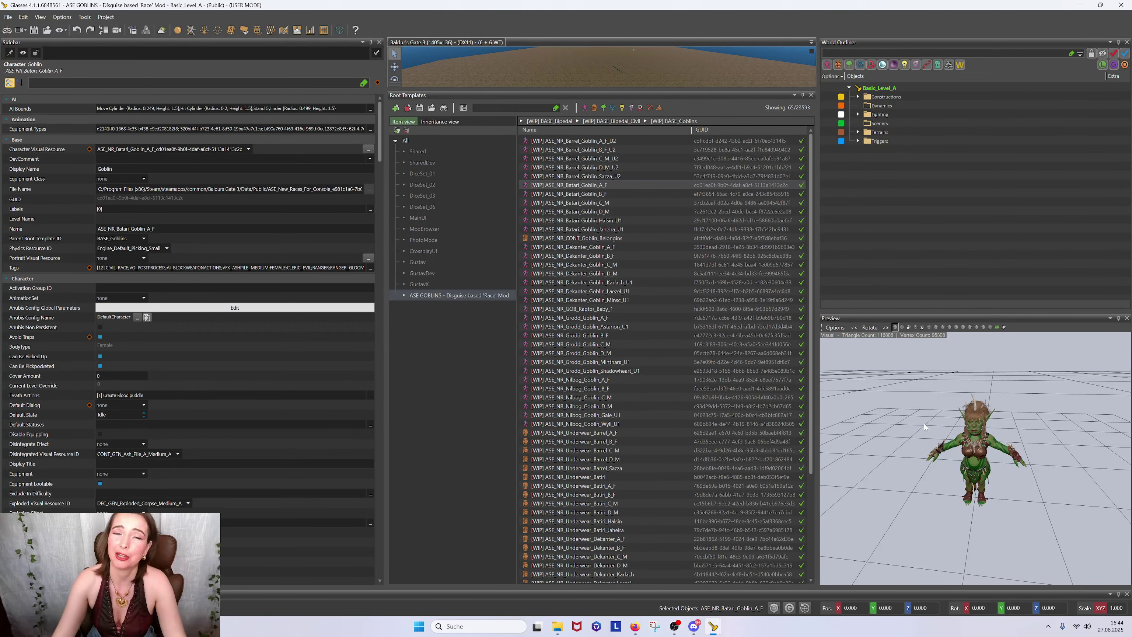
pyautogui.click(675, 628)
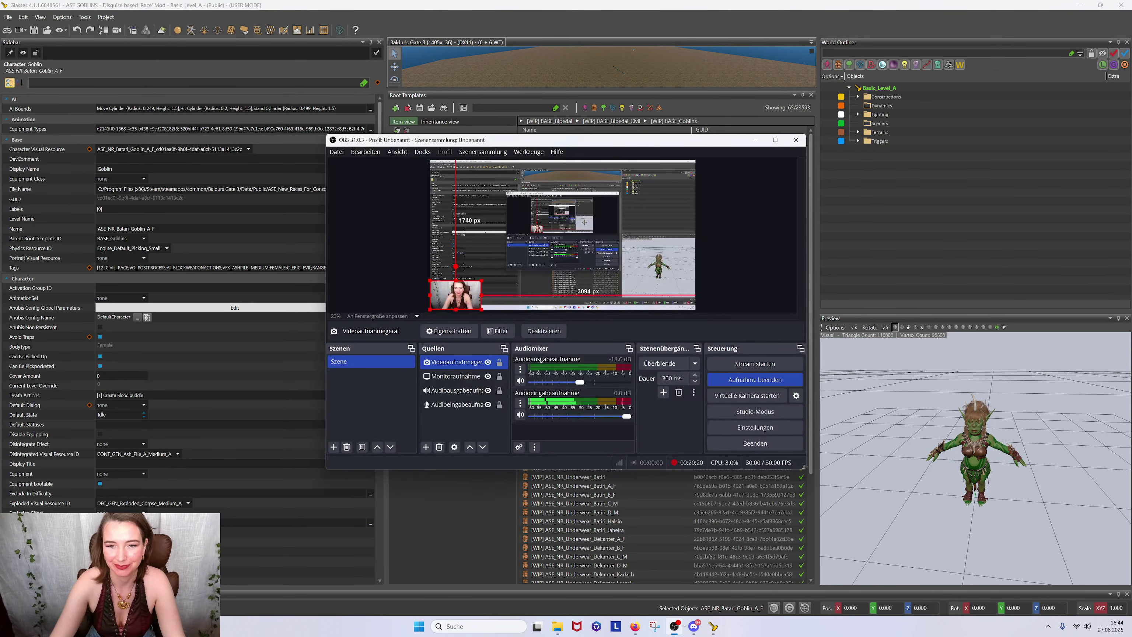